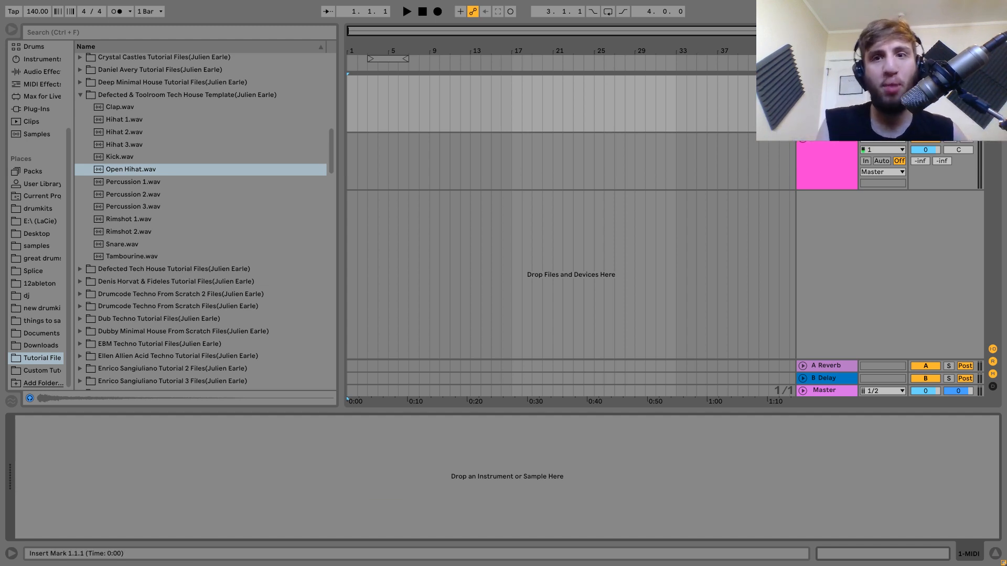
- Set the project tempo to 126 BPM
left_click(38, 11)
type("126")
key("Return")
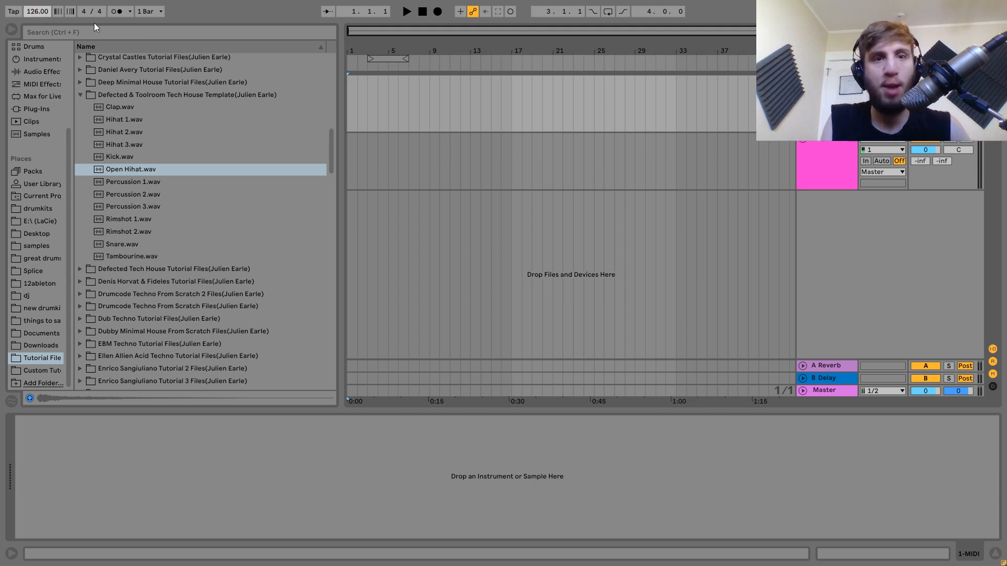
- Loop the first four bars of the arrangement
left_click_drag(359, 97, 388, 97)
left_click(347, 95, "shift")
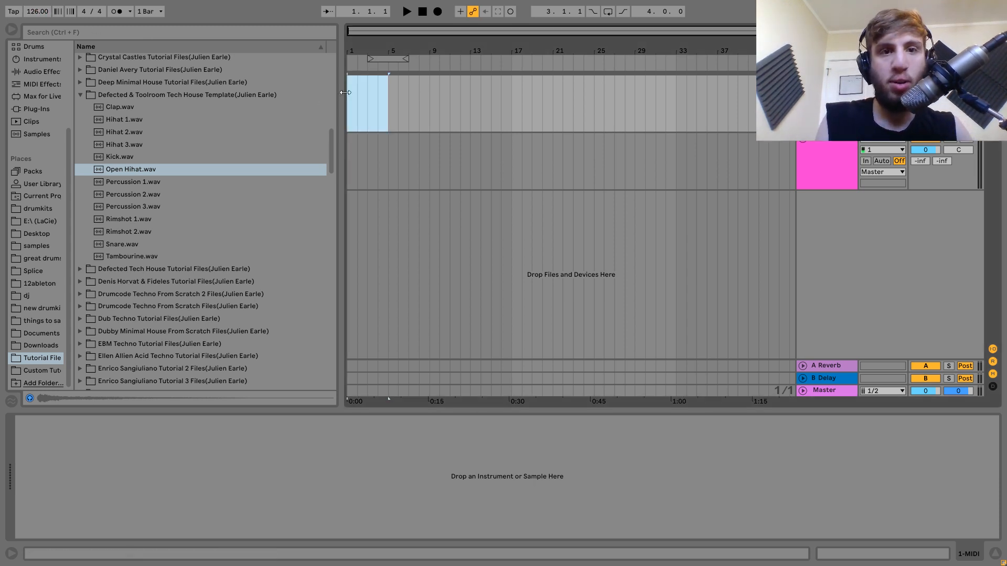
key("ctrl+l")
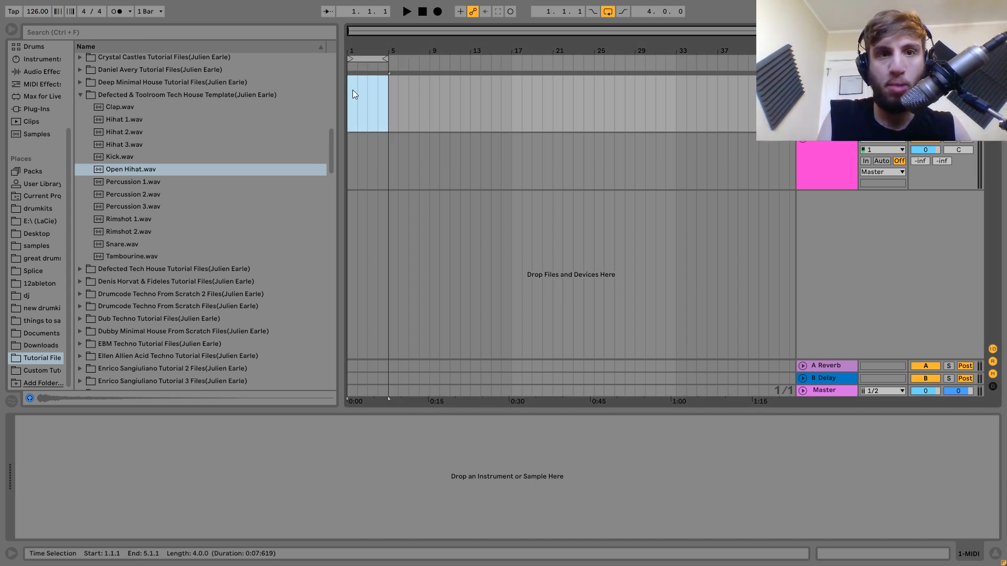
- Load Kick.wav as a sampler instrument on the first MIDI track and insert an empty four-bar MIDI clip at bar 1
left_click(113, 156)
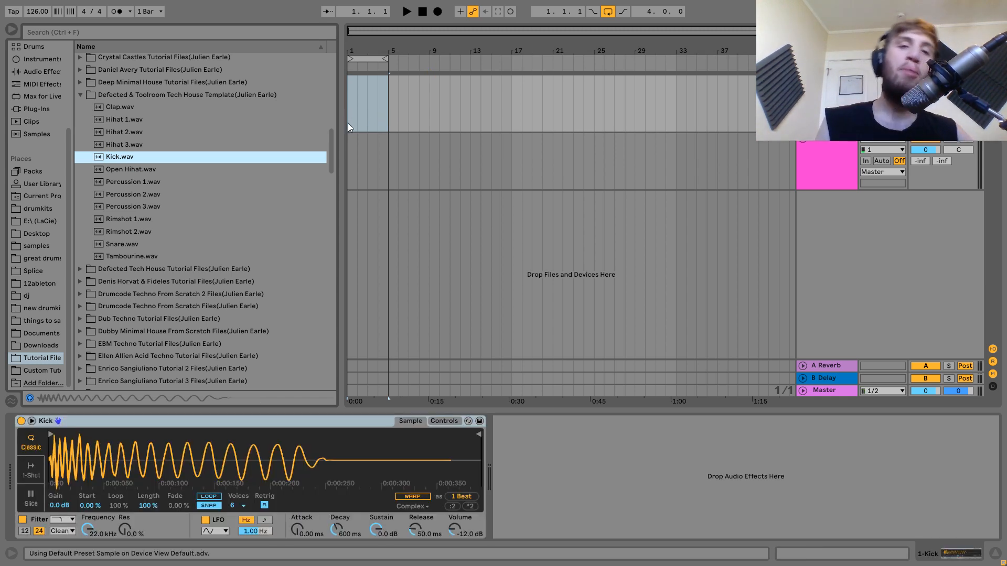
left_click_drag(347, 122, 388, 120)
key("ctrl+shift+m")
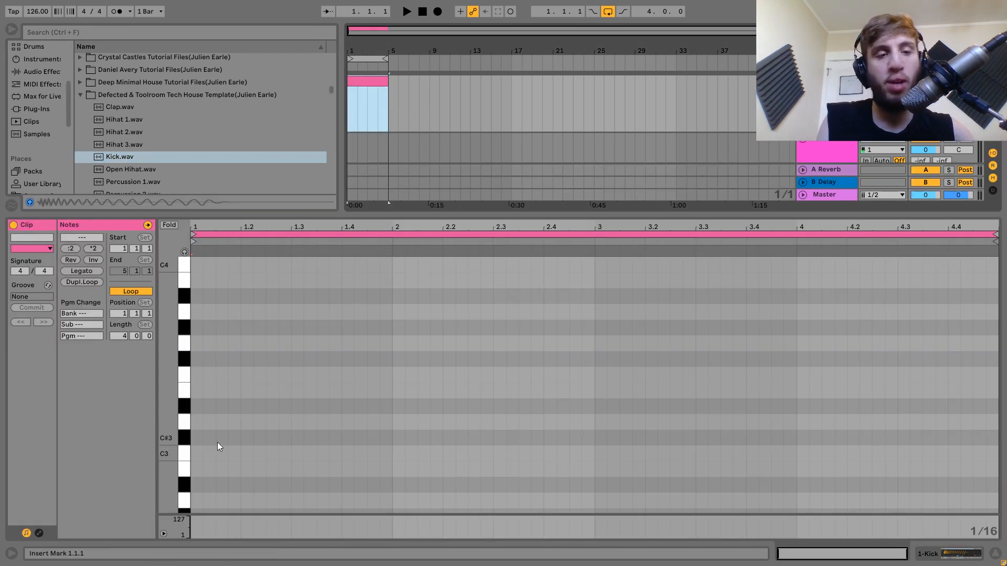
- Fill the four-bar kick clip with one-beat C3 notes on every beat
double_click(196, 457)
key("shift+Right")
key("shift+Right")
key("shift+Right")
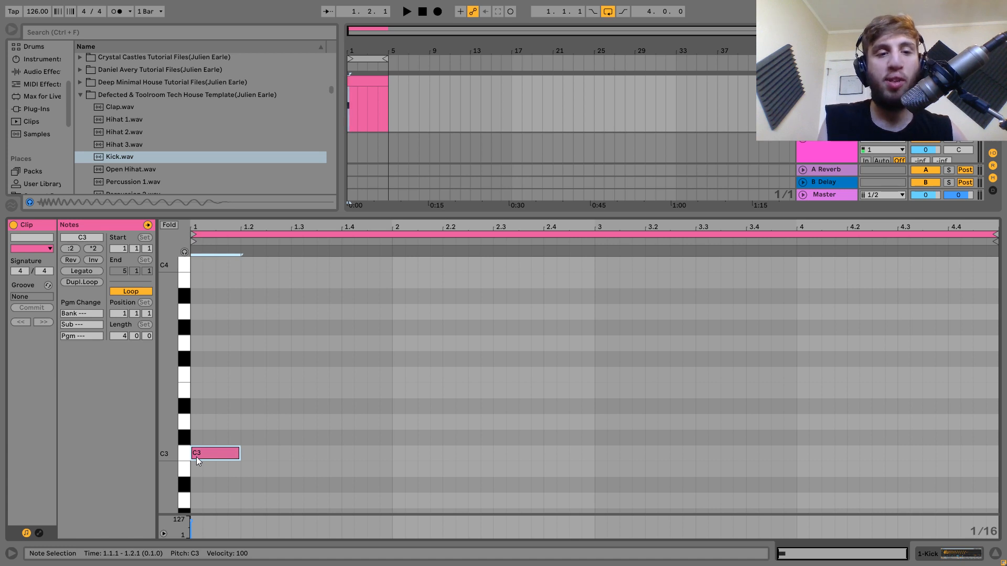
key("ctrl+d")
key("ctrl+a")
key("ctrl+d")
key("ctrl+d")
key("ctrl+d")
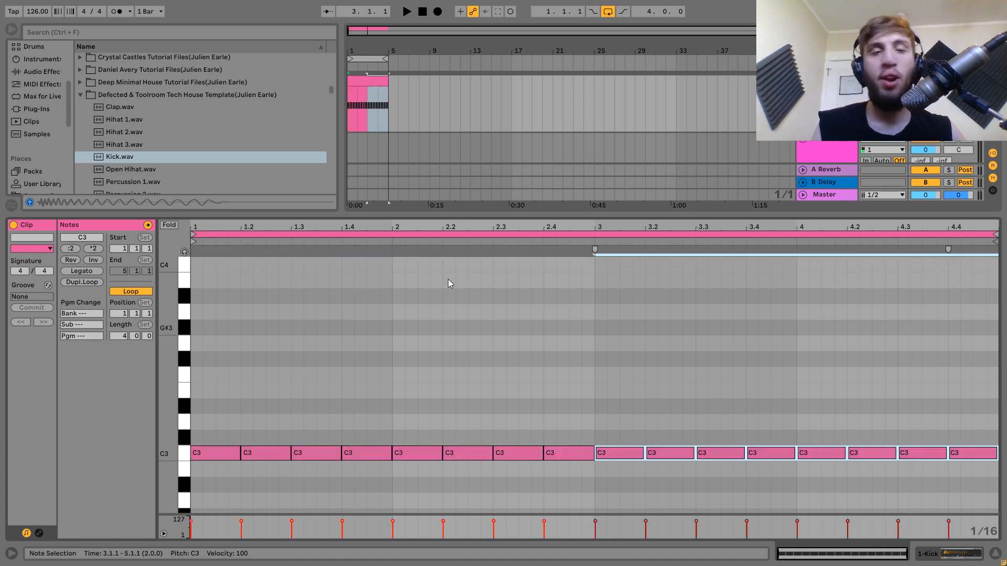
- Extend the kick clip to eight bars and set the arrangement loop to the same length
key("shift+Tab")
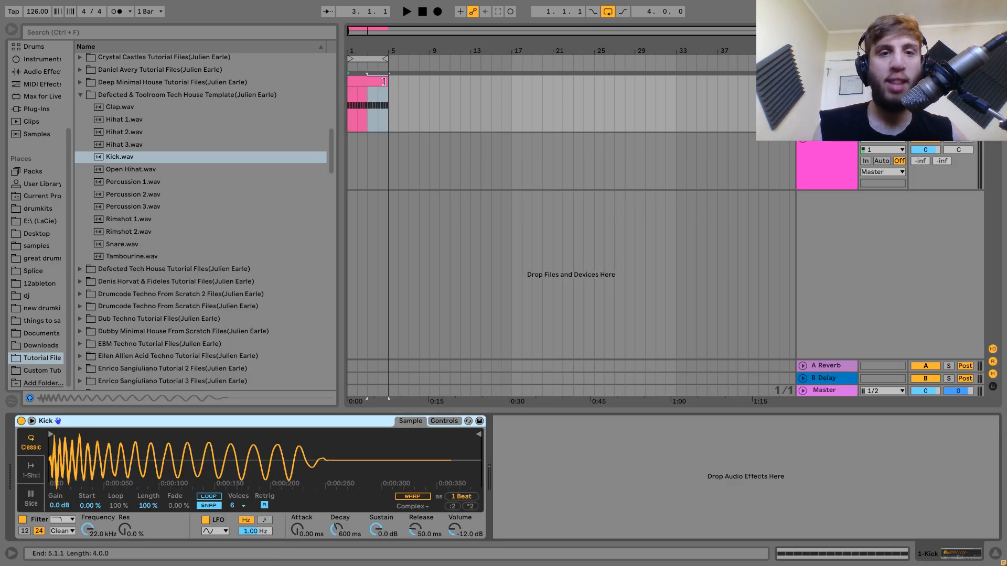
left_click_drag(385, 81, 431, 82)
key("ctrl+l")
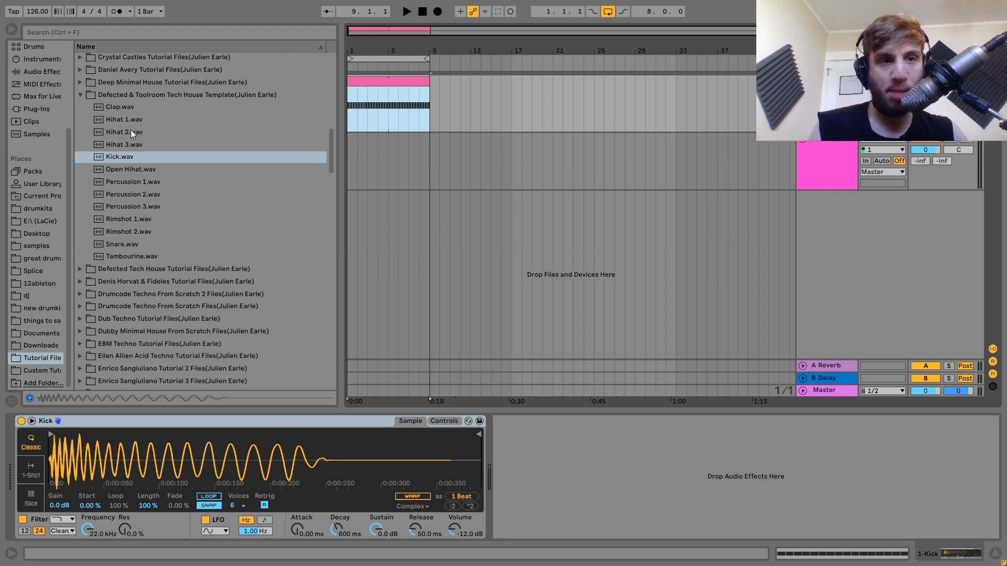
- Add Drum Buss to the Kick track with Crunch 34%, Medium drive, Damp 20 kHz and Transients 0.35
left_click(36, 72)
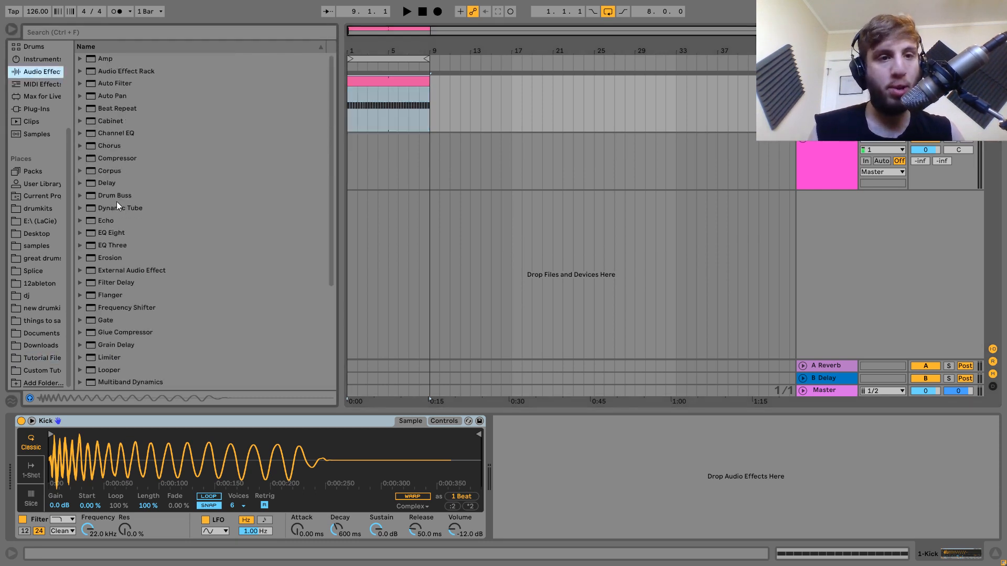
left_click_drag(117, 196, 564, 527)
left_click_drag(554, 462, 554, 441)
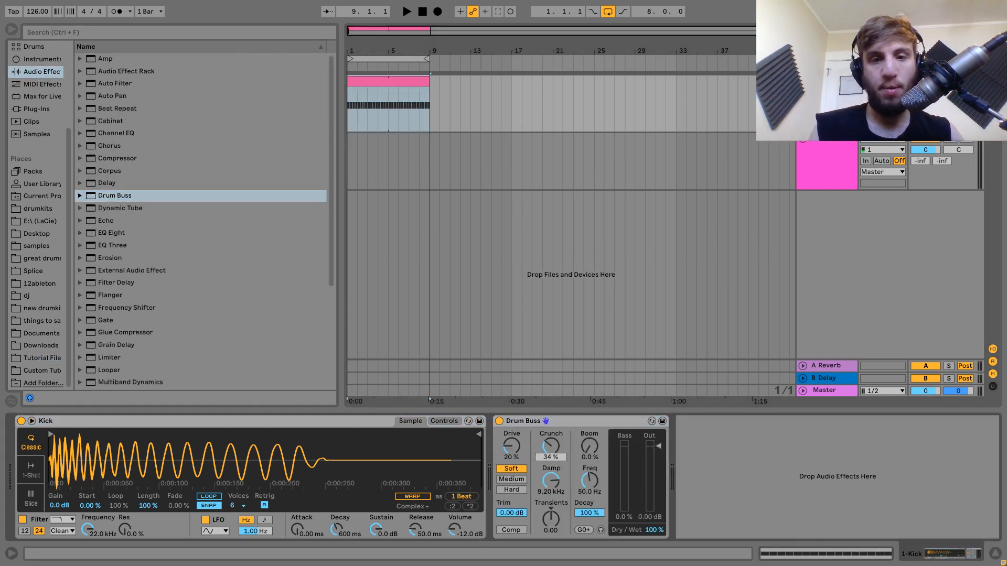
key("space")
left_click(512, 480)
left_click_drag(556, 488, 556, 462)
mouse_move(554, 522)
left_mouse_down()
mouse_move(554, 499)
mouse_move(554, 511)
left_mouse_up()
- Lower the Kick track's volume slightly in the mixer while the loop plays, and return to the arrangement
key("space")
key("space")
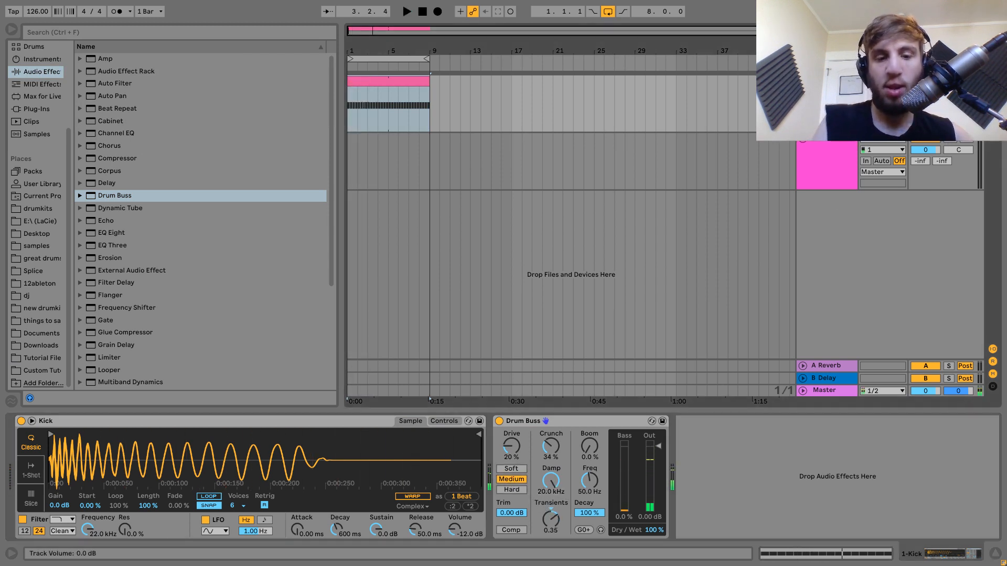
key("Tab")
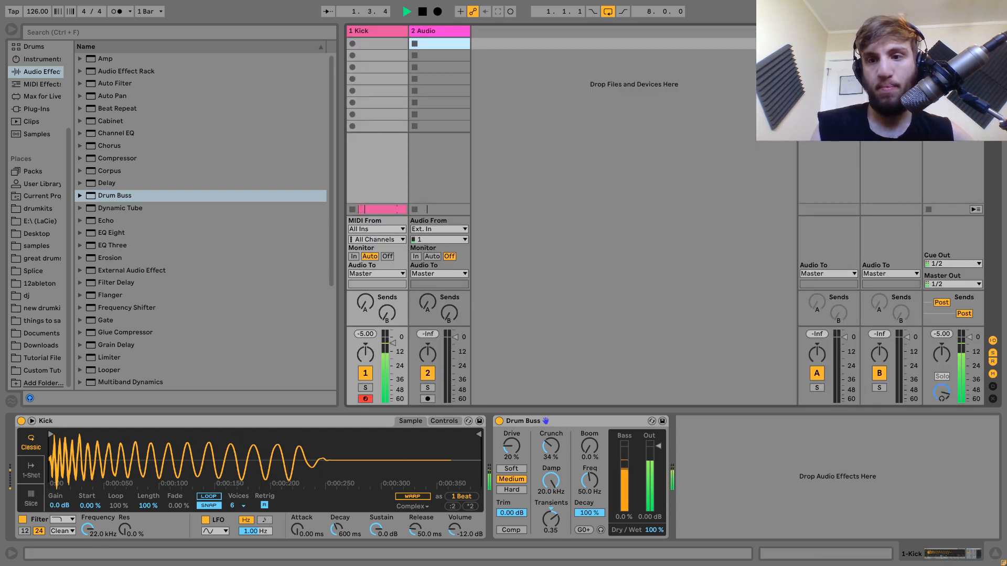
key("Tab")
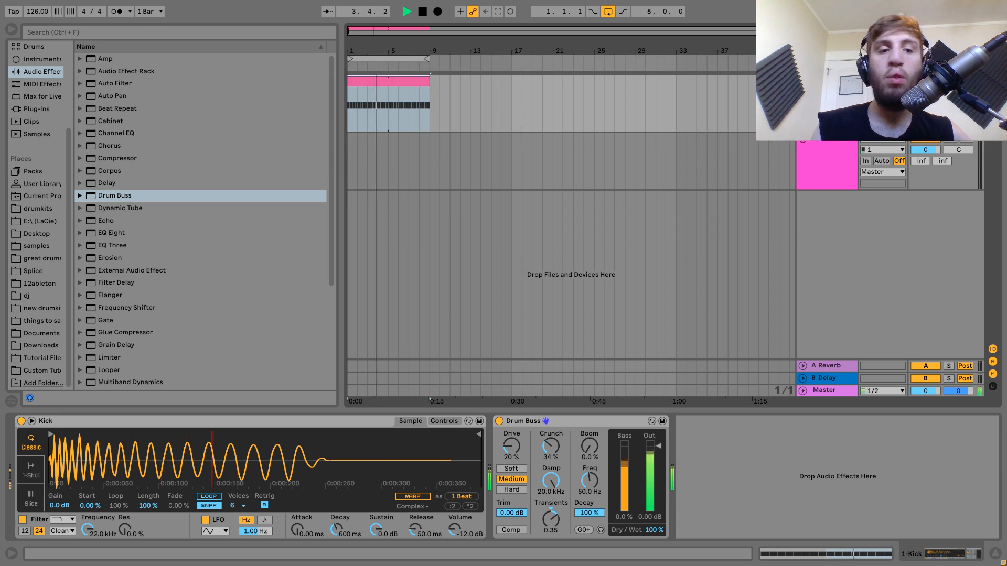
- Add EQ Eight after Drum Buss with a narrow 4.34 dB cut at 245 Hz and a 5.08 dB boost at 599 Hz, Q 2.03
left_click(119, 232)
double_click(119, 233)
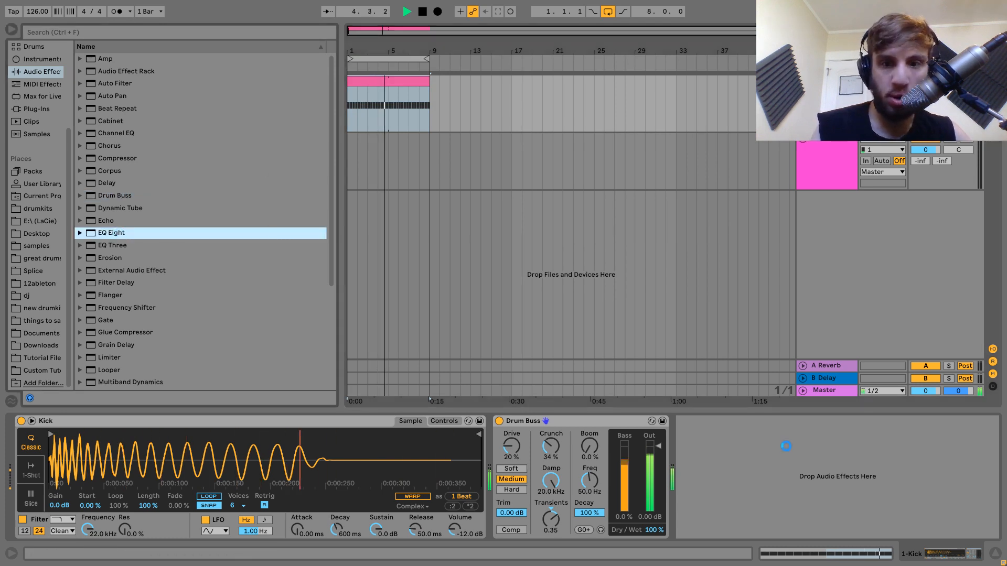
left_click_drag(806, 470, 812, 482)
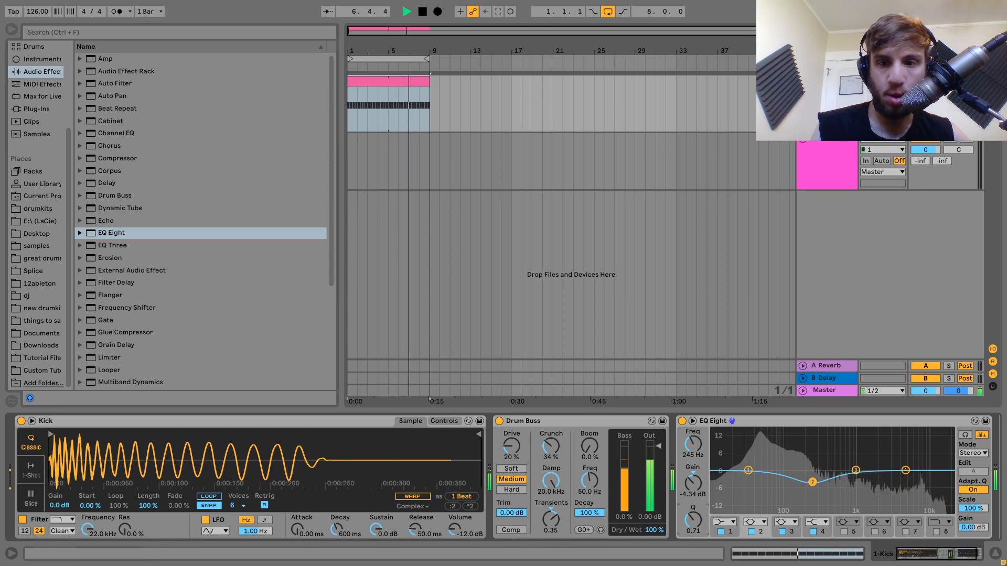
left_click_drag(693, 520, 693, 494)
left_click_drag(855, 470, 845, 460)
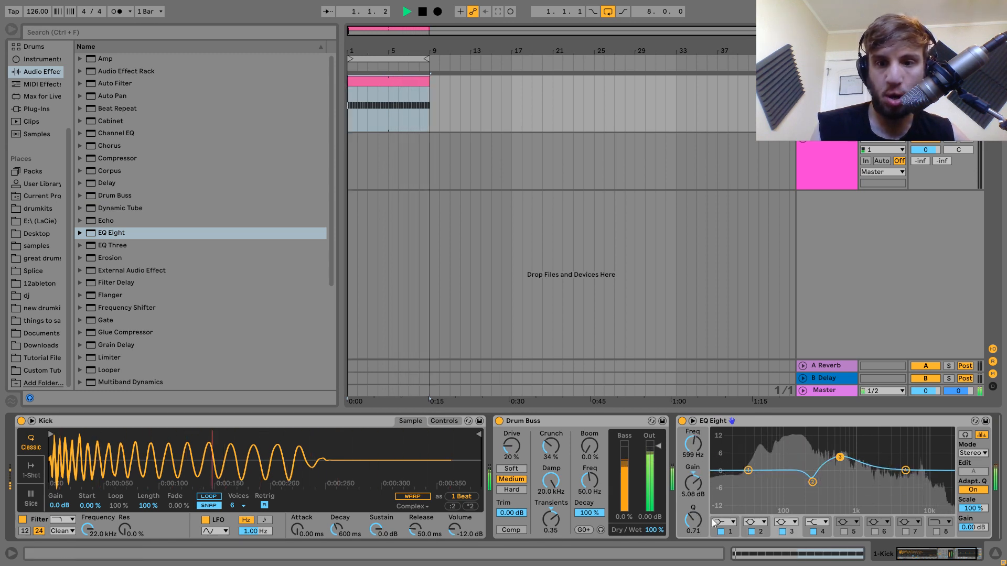
left_click_drag(698, 525, 697, 504)
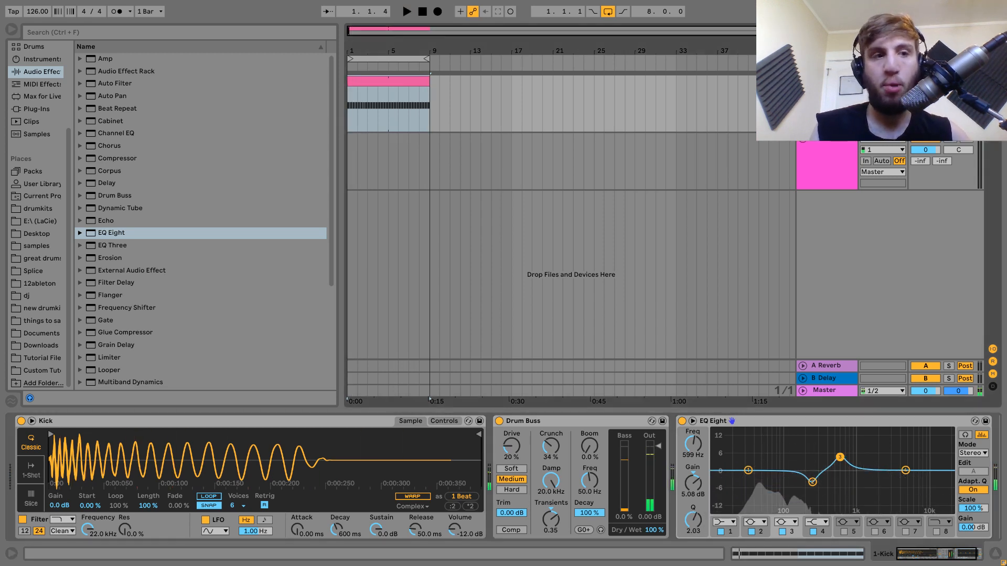
- Insert a new MIDI track below the kick and load the Operator instrument on it
key("ctrl+shift+t")
left_click(42, 58)
left_click(109, 147)
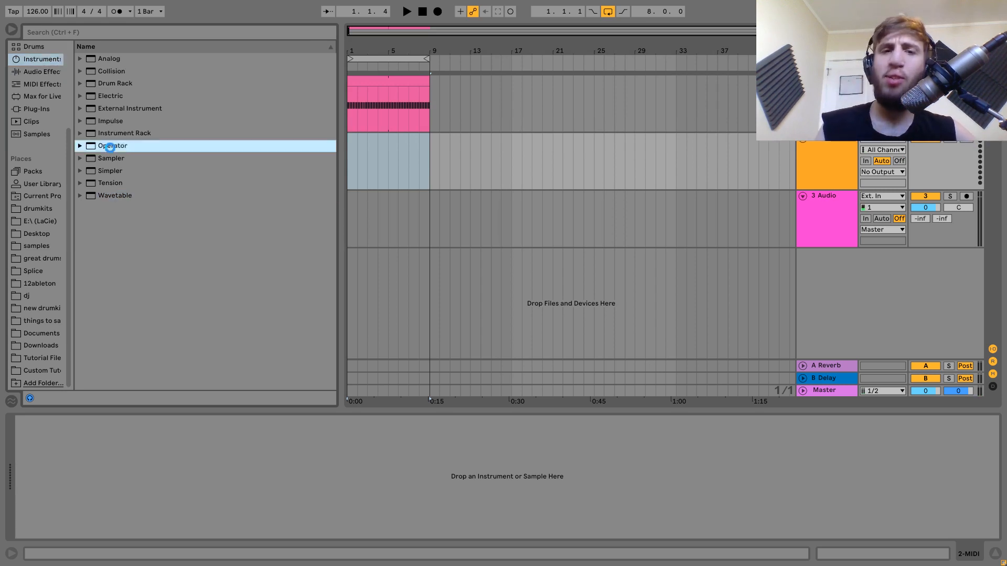
double_click(110, 147)
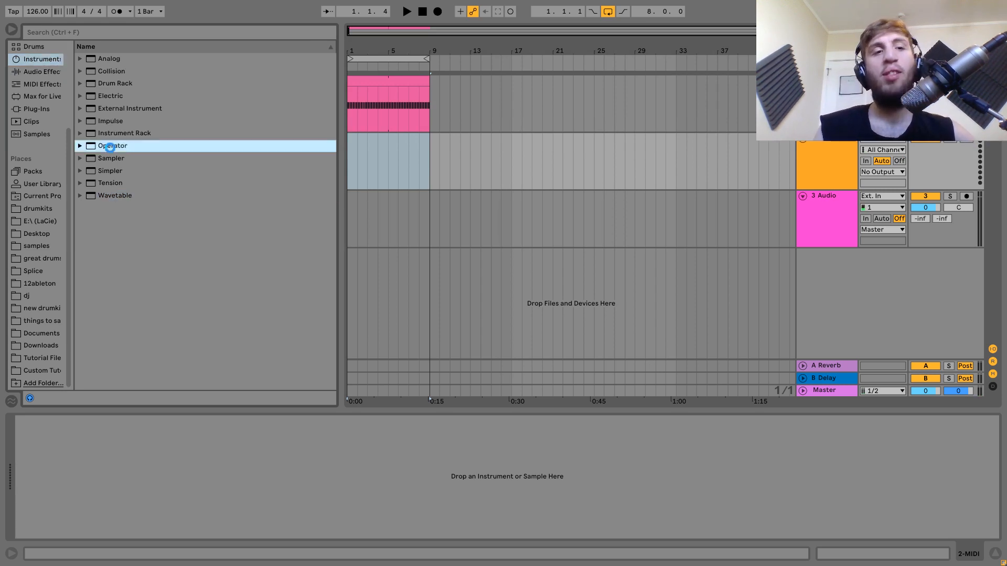
key("z")
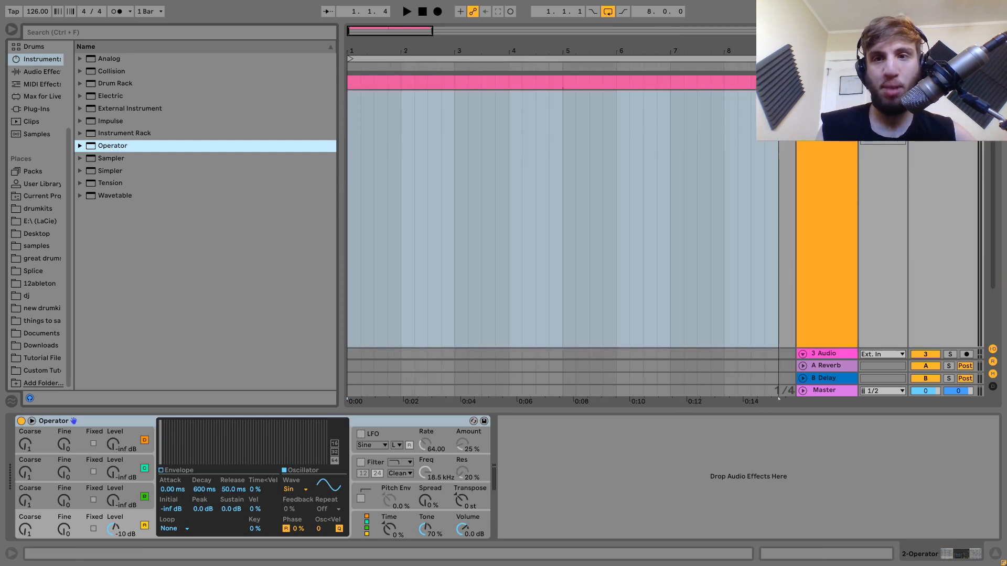
left_click(802, 96)
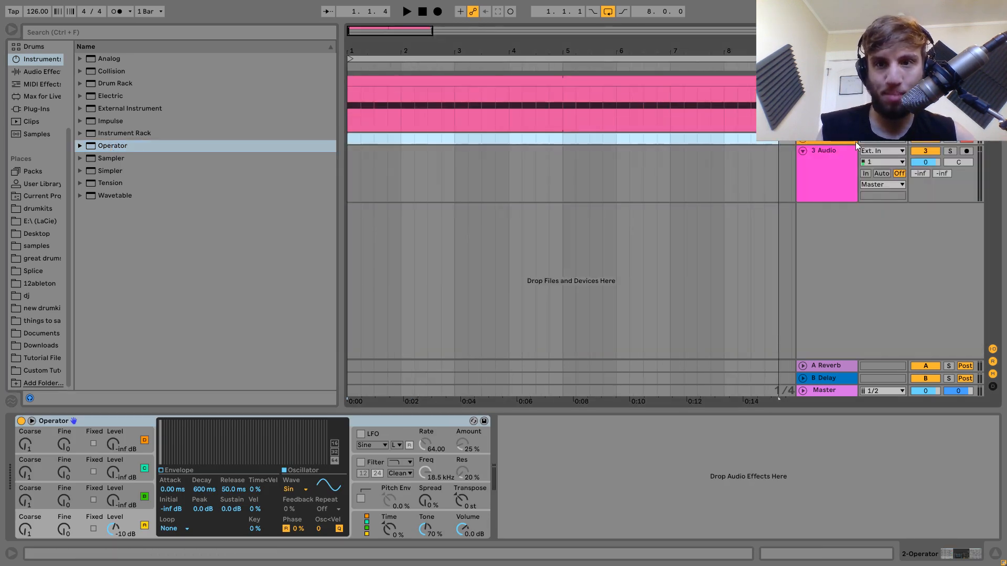
left_click(799, 141)
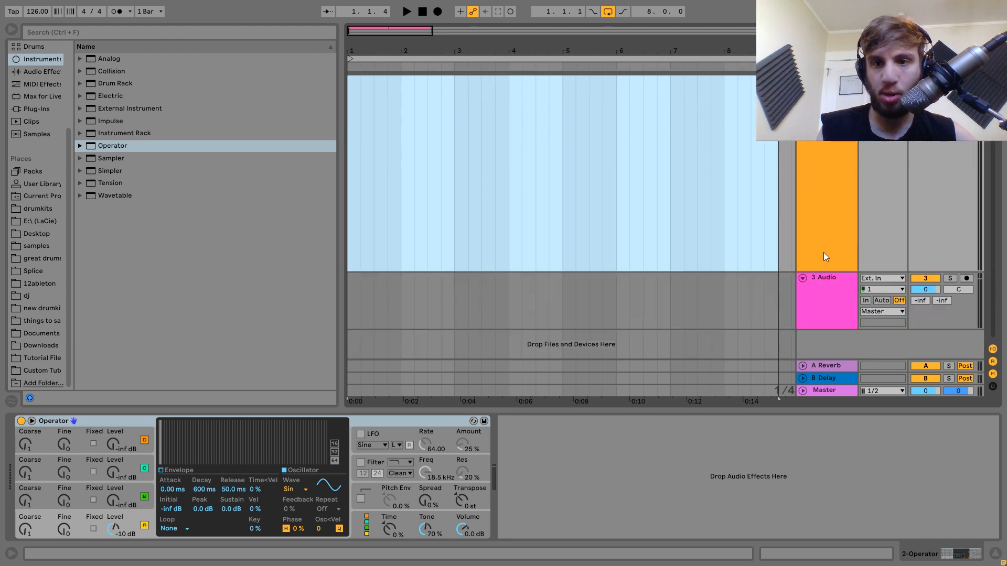
left_click_drag(820, 272, 821, 47)
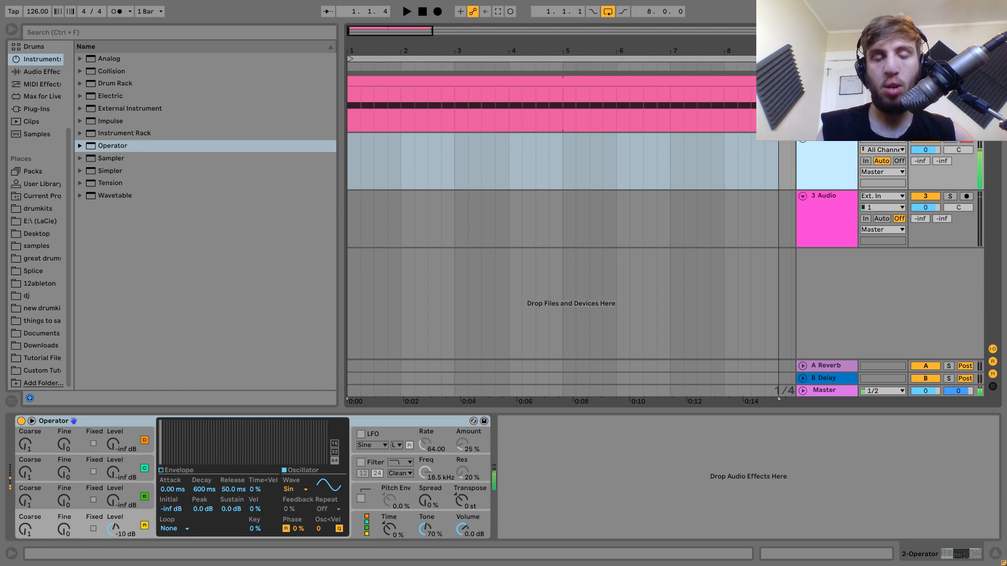
- Lower the computer MIDI keyboard's octave and audition low Operator notes alone and against the kick loop
key("z")
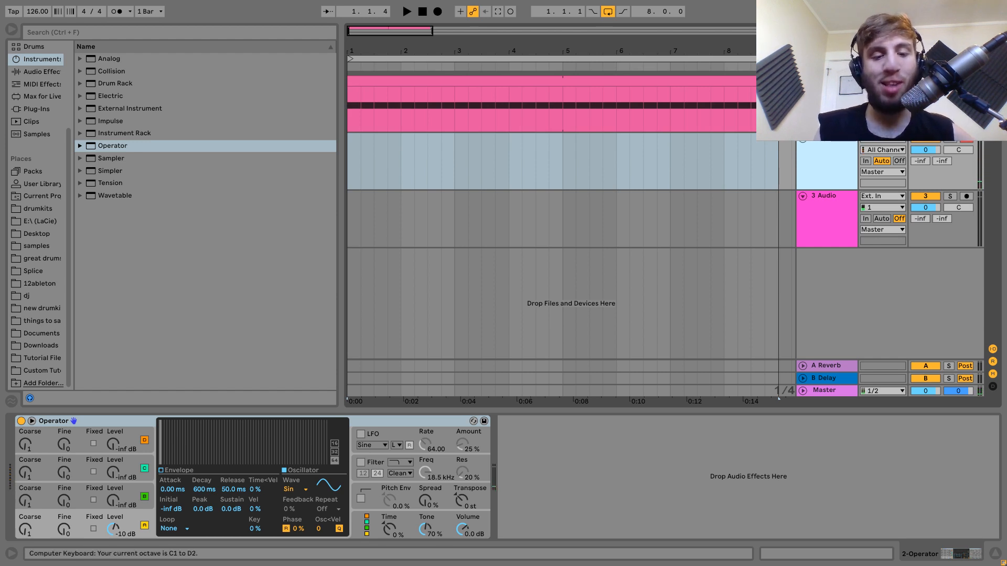
key("space")
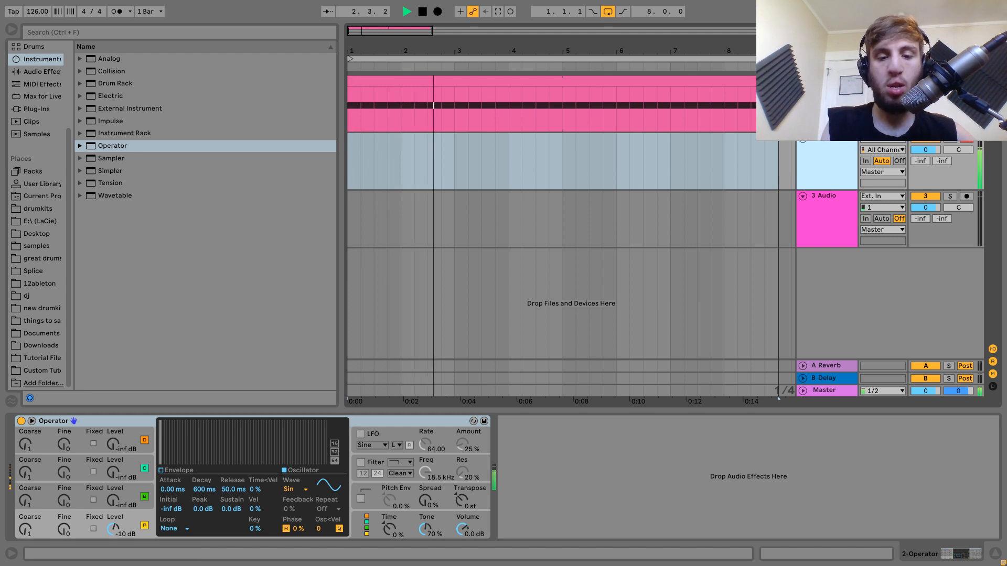
key("space")
key("z")
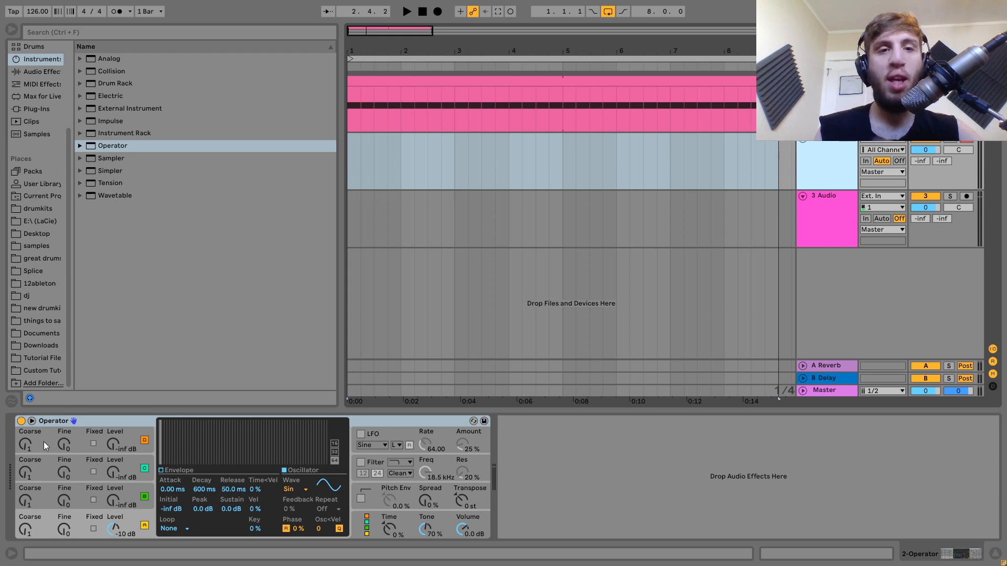
key("a")
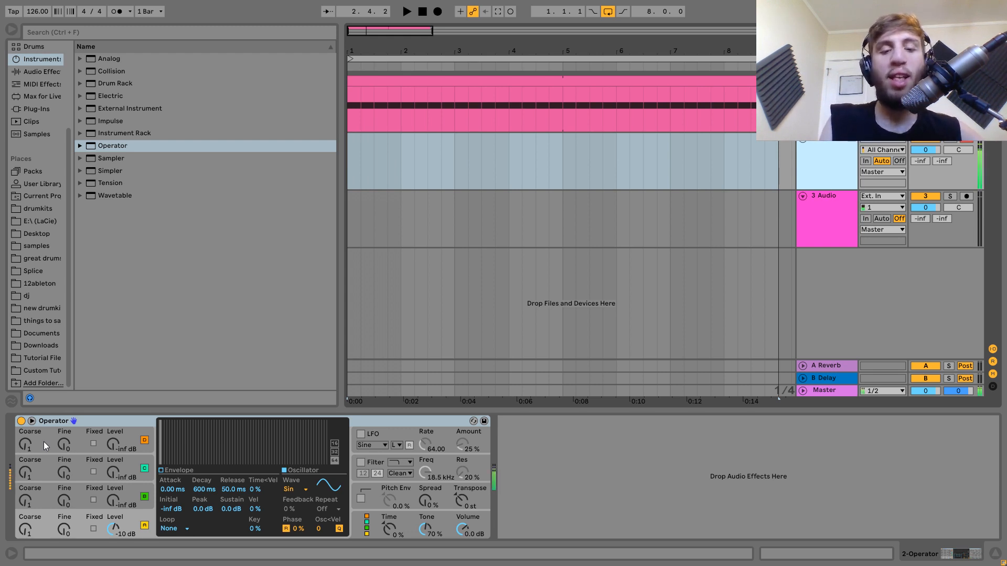
key("space")
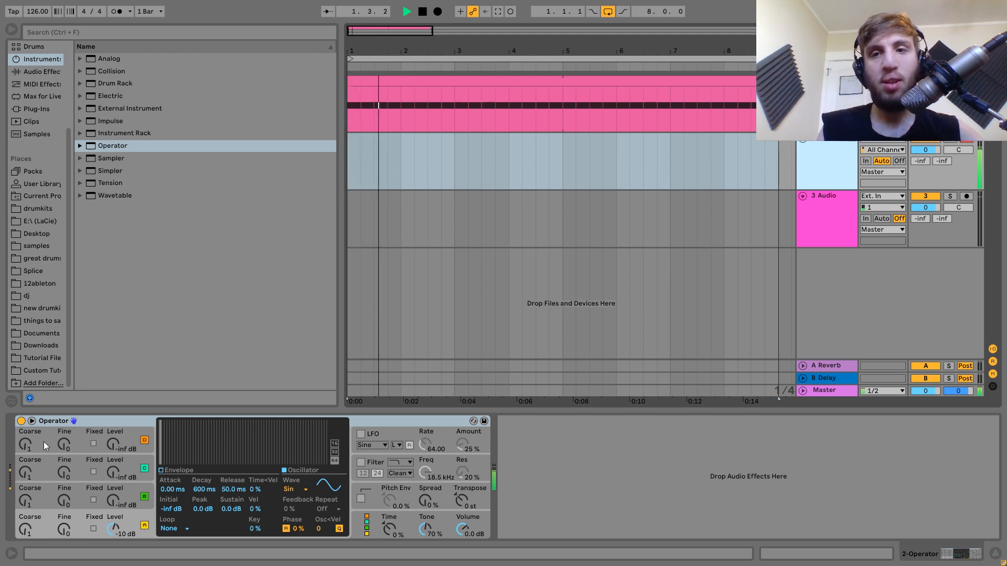
key("space")
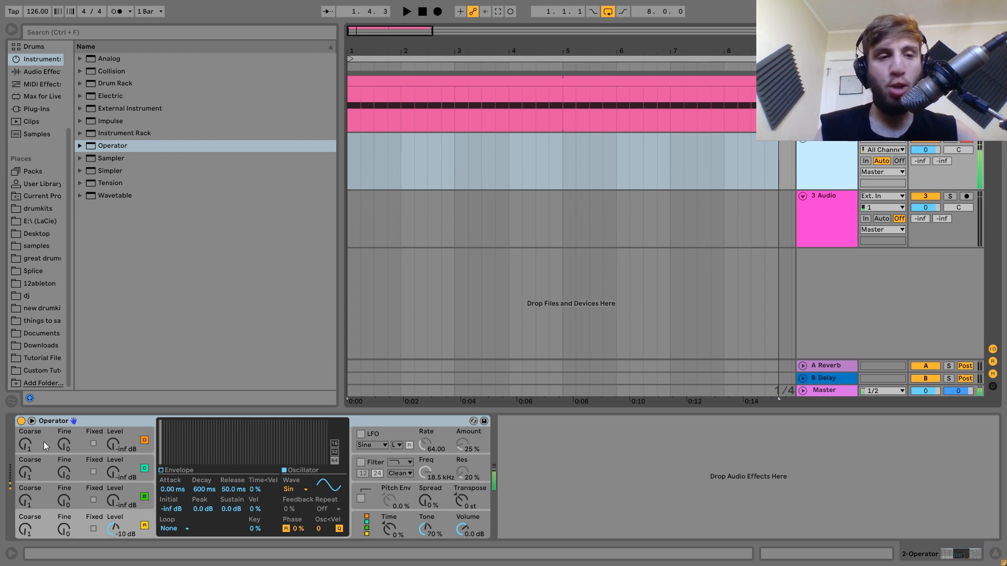
left_click(38, 71)
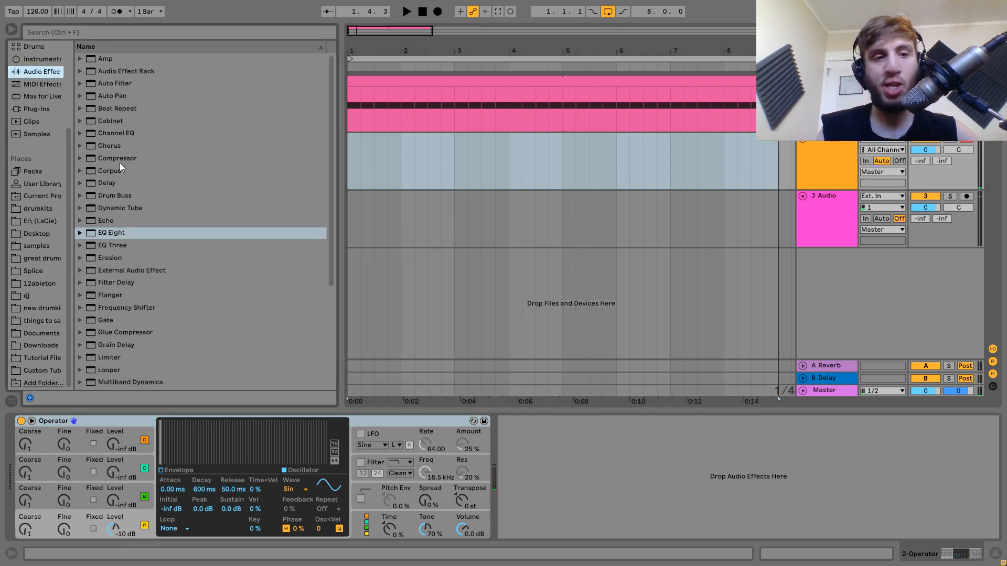
scroll(139, 314, "down", 4)
double_click(104, 345)
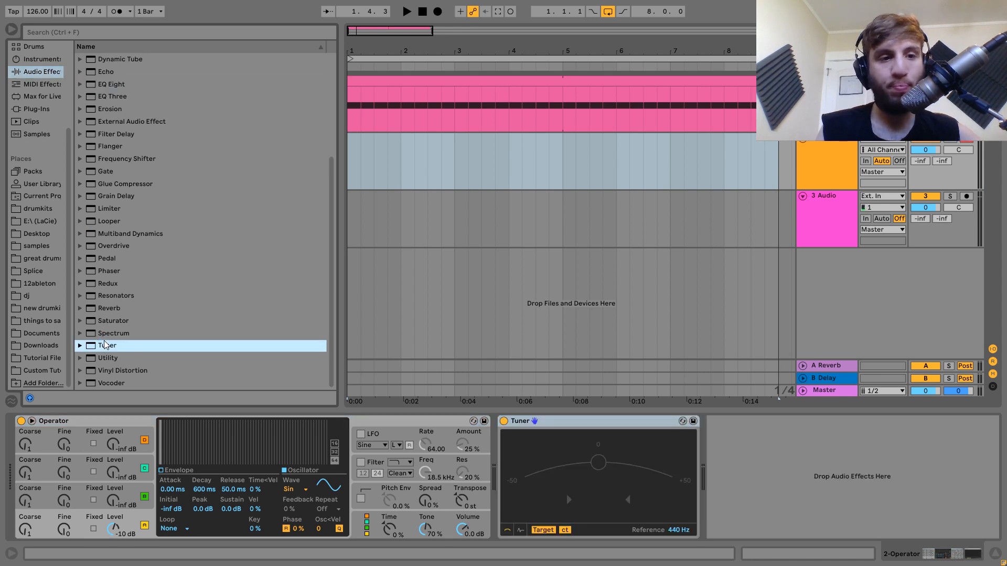
key("ctrl+z")
- Examine the low Operator note's frequency in an enlarged Spectrum analyzer after the instrument, and remove the analyzer
double_click(105, 332)
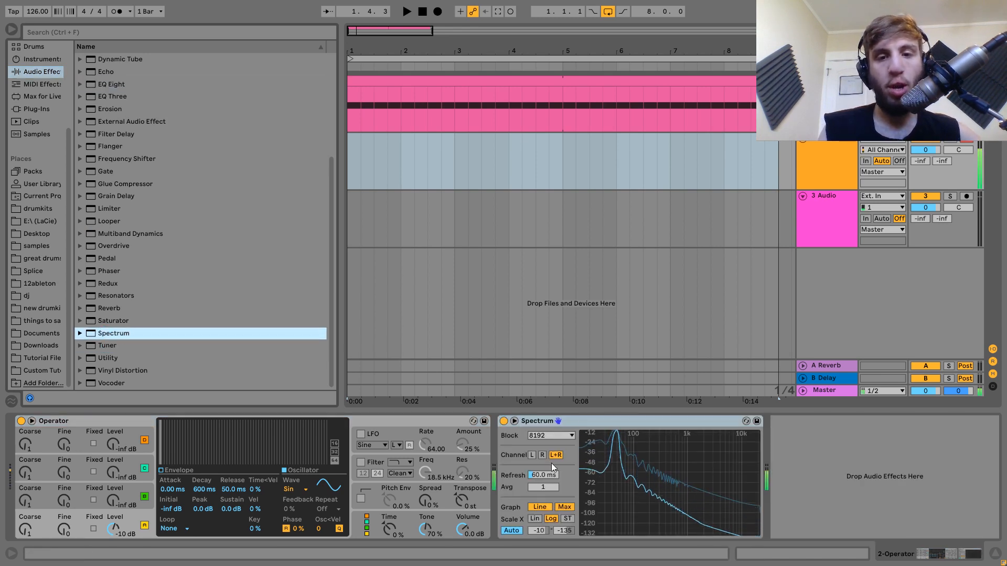
left_click(515, 422)
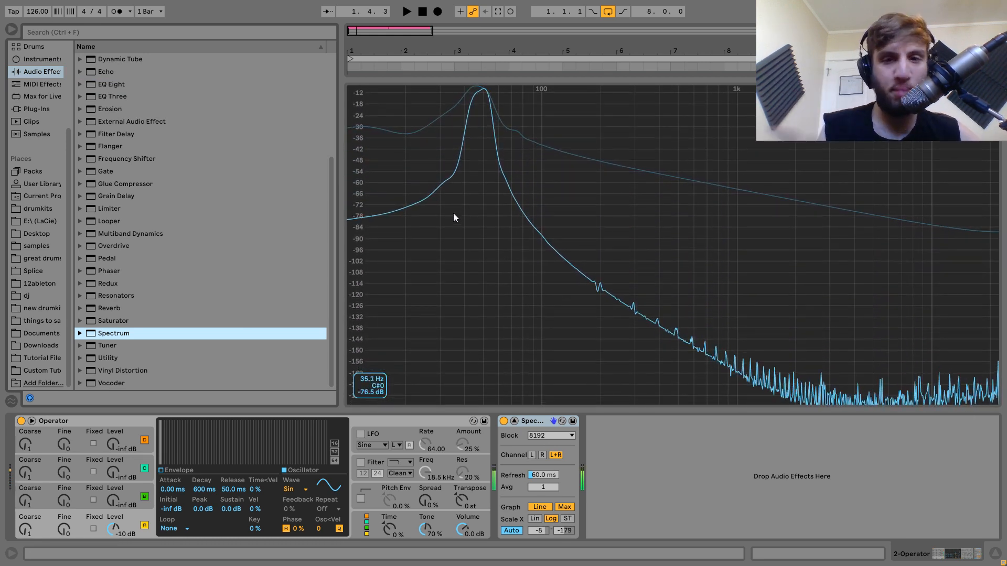
left_click(532, 421)
key("Delete")
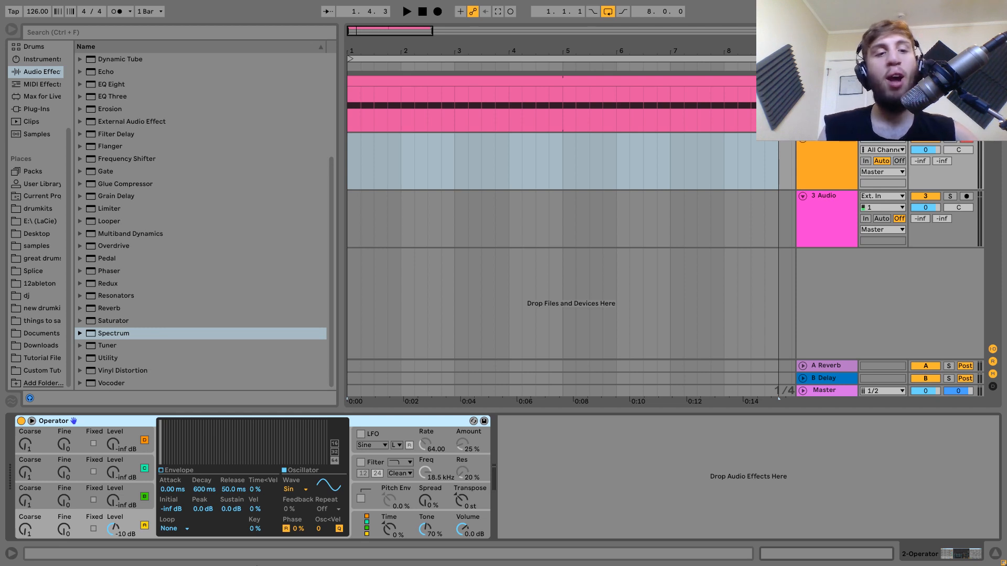
- Raise Operator's oscillator B level to -22 dB, checking the added harmonics with a temporary Spectrum analyzer
mouse_move(117, 503)
left_mouse_down()
mouse_move(117, 488)
mouse_move(118, 503)
left_mouse_up()
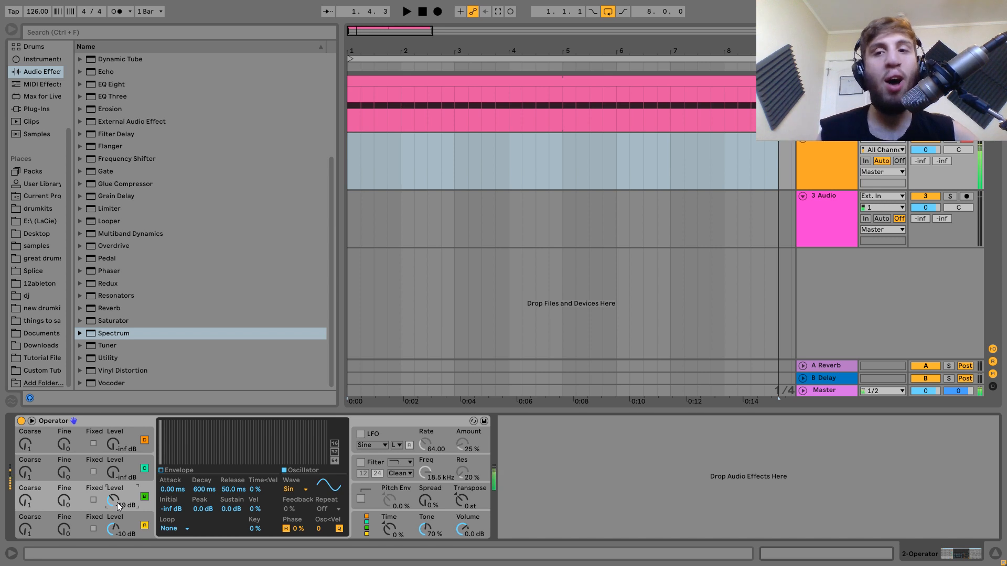
left_click_drag(117, 502, 117, 503)
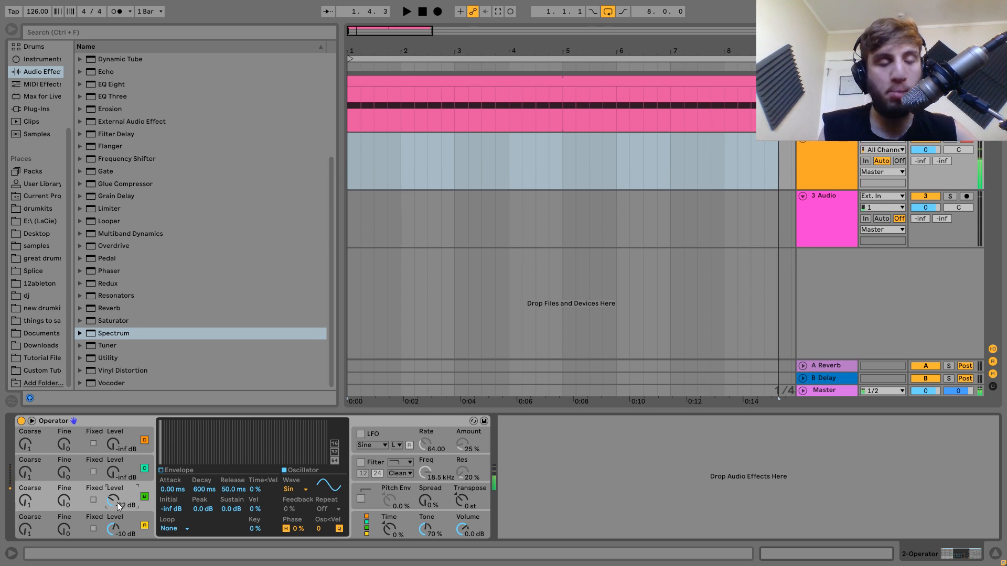
left_click(111, 334)
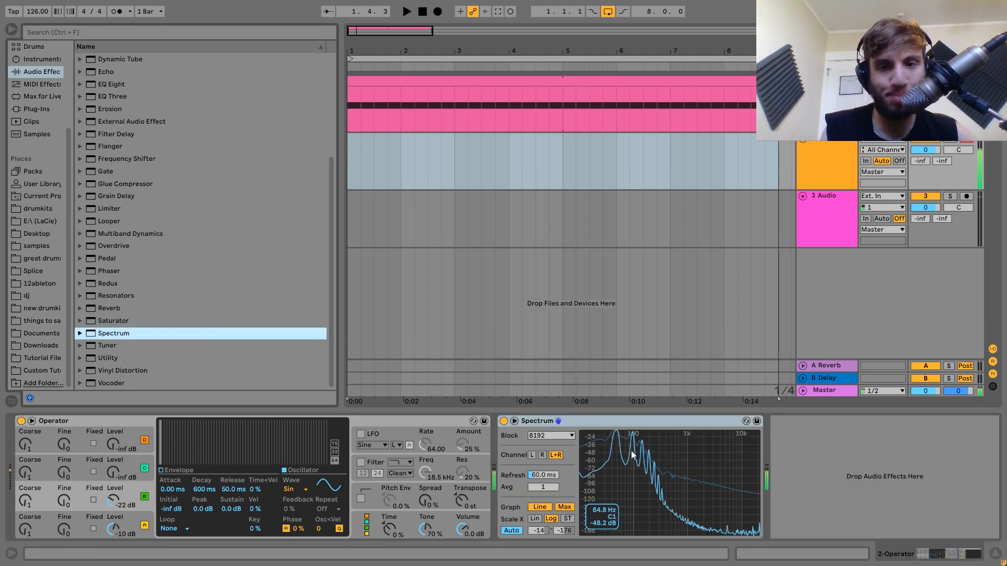
left_click(547, 422)
key("Delete")
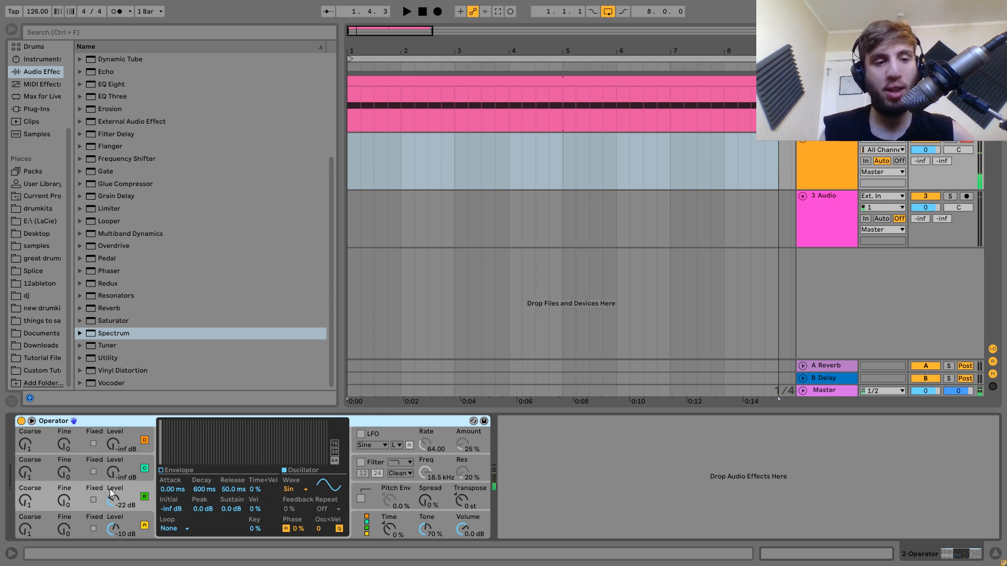
- Bring in Operator's oscillator C at a level of -24 dB, leaving the coarse tuning at 1
left_click_drag(113, 473, 113, 465)
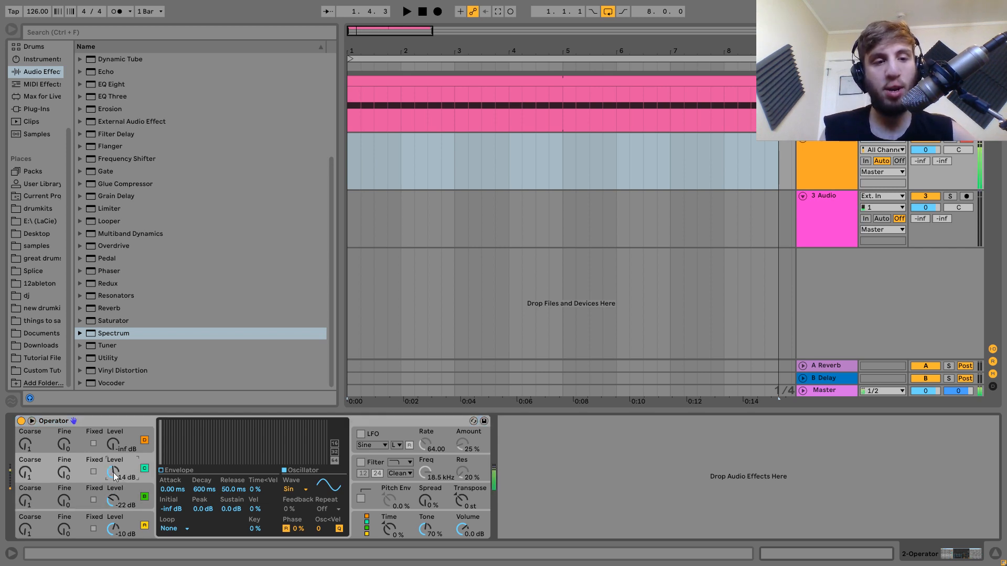
left_click_drag(24, 501, 24, 504)
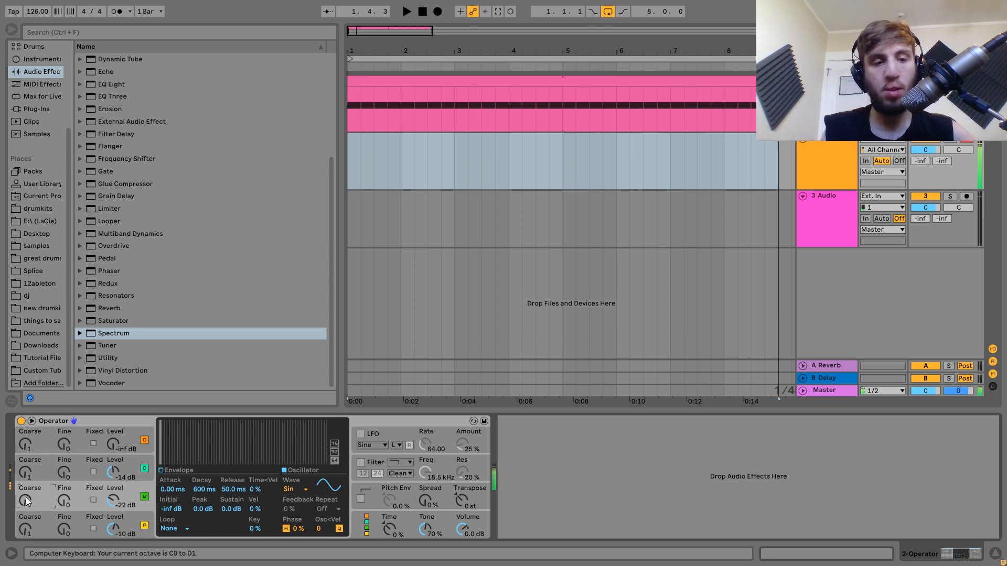
left_click_drag(116, 469, 116, 474)
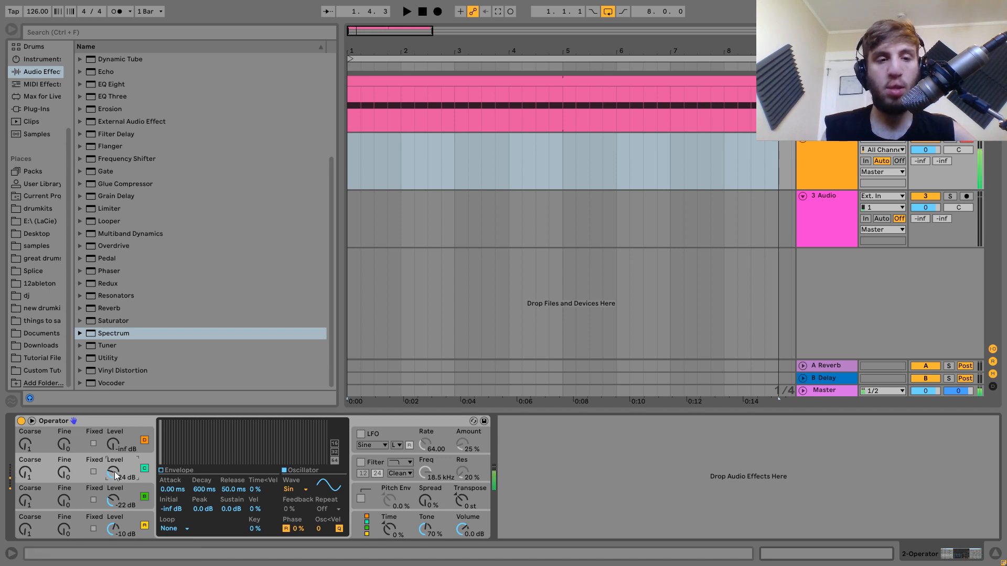
- Add Drum Buss and EQ Eight after Operator, with a narrow 7.31 dB EQ cut at 100 Hz
scroll(131, 158, "up", 4)
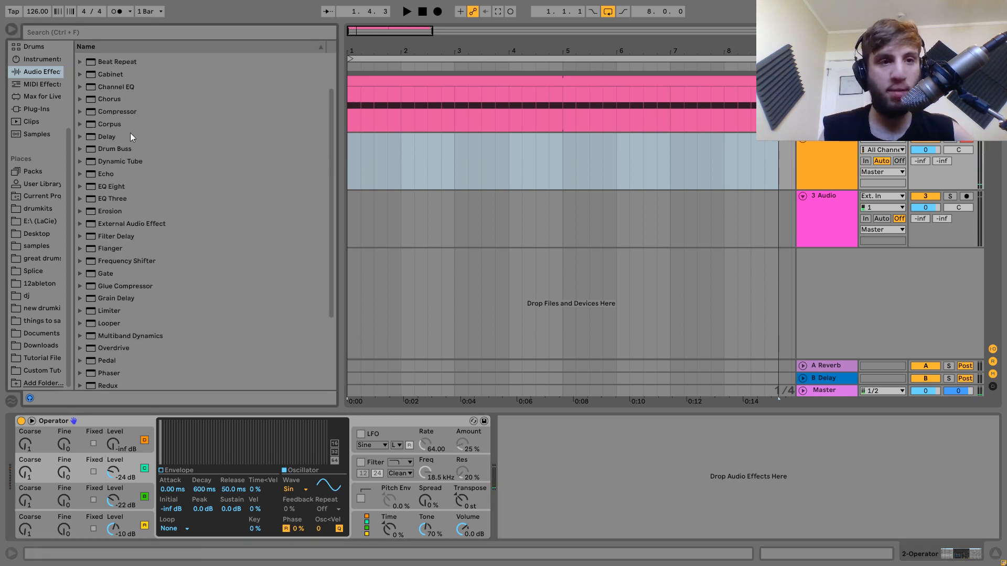
left_click_drag(121, 149, 563, 440)
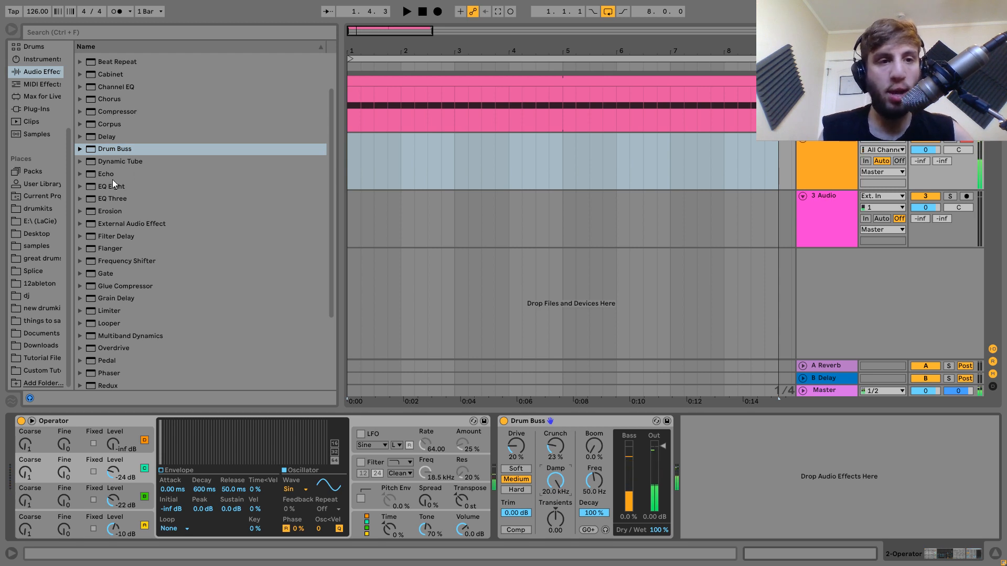
left_click_drag(111, 186, 840, 457)
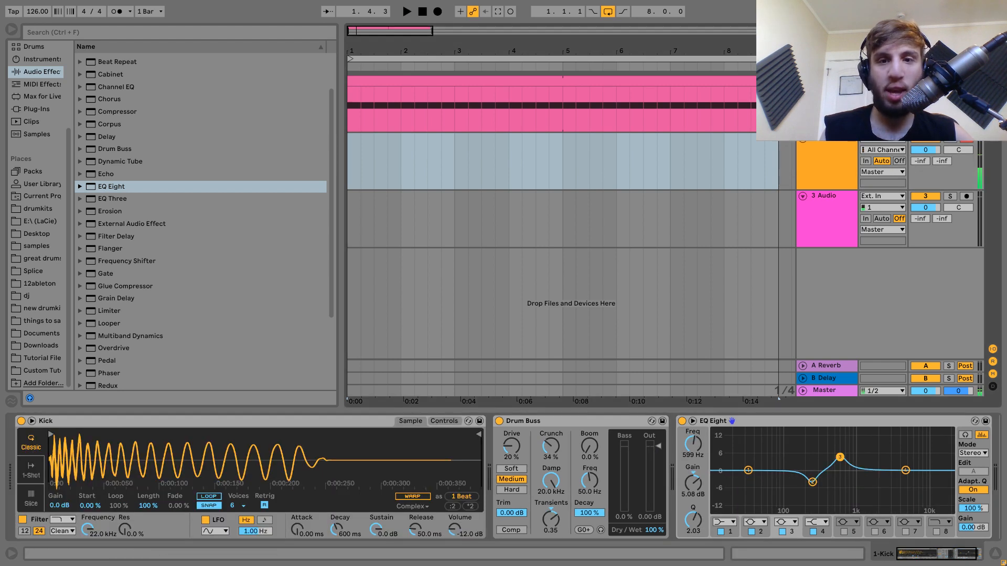
- Play the kick loop to examine its EQ spectrum, and widen the bass EQ's 100 Hz cut to Q 2.82
key("space")
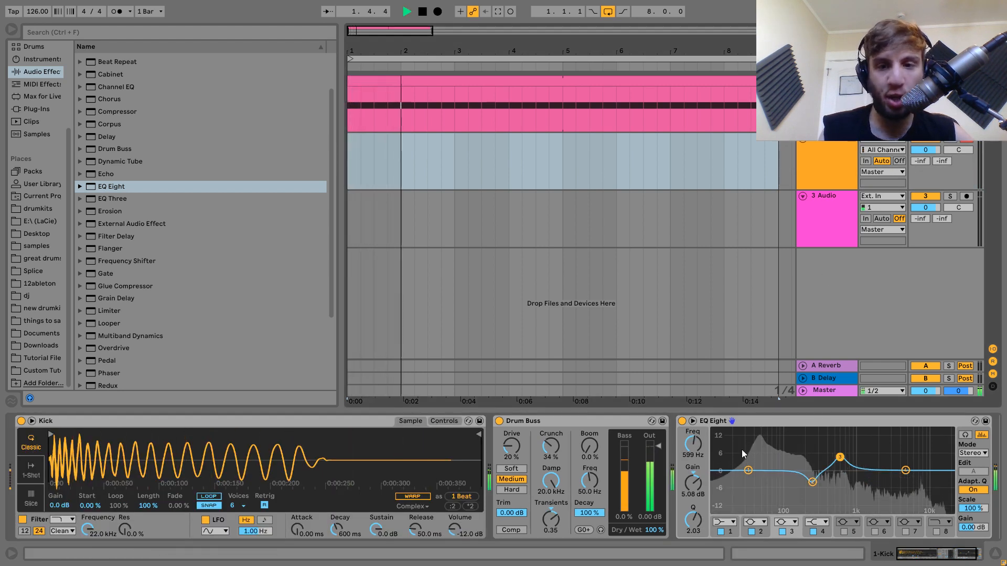
key("space")
left_click(826, 146)
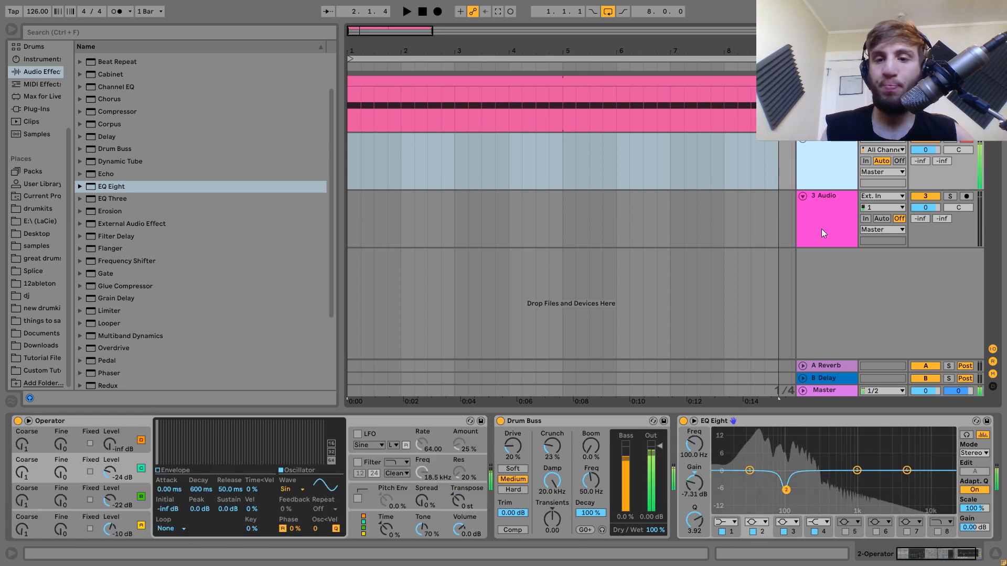
left_click(718, 501)
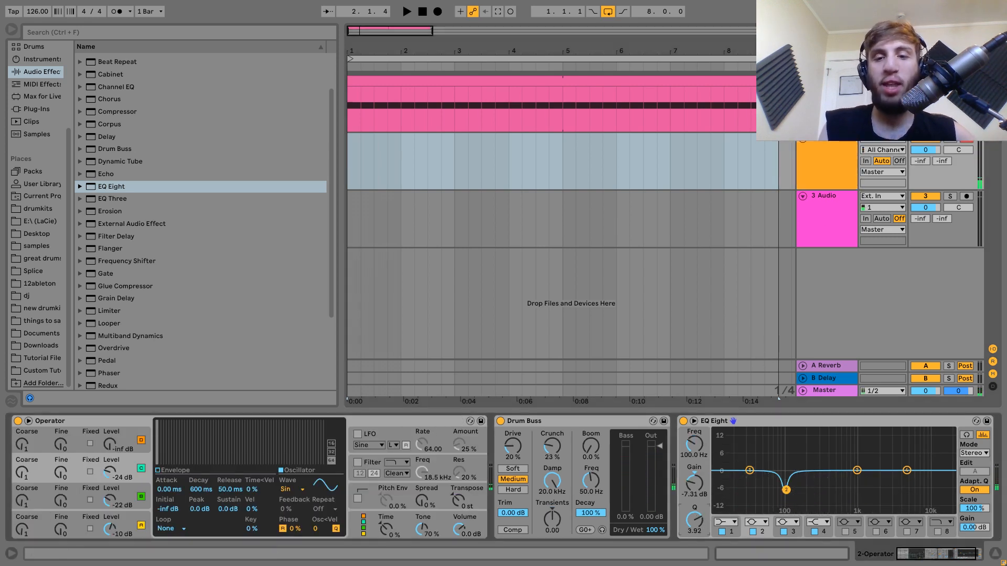
left_click_drag(706, 517, 706, 522)
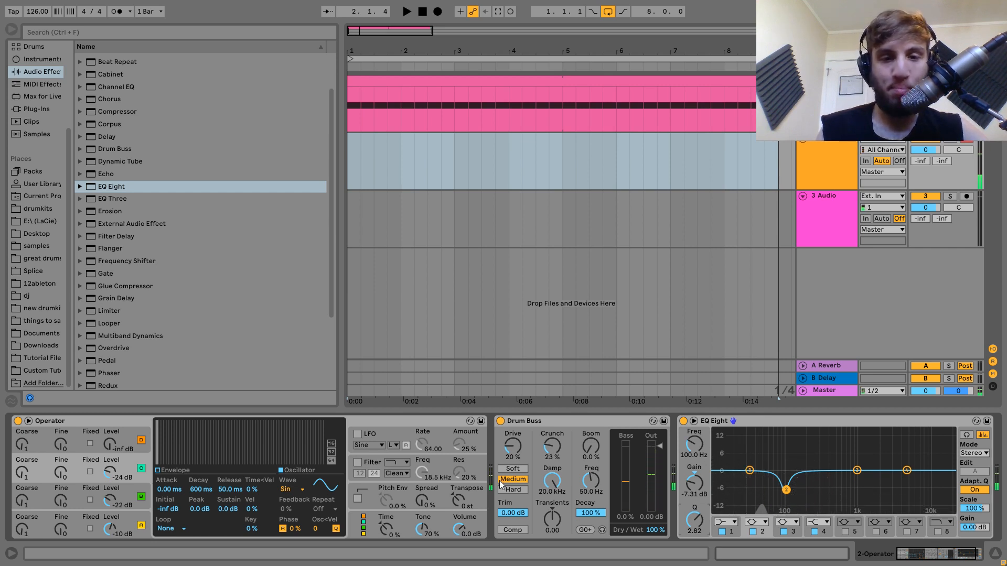
- Set the bass Drum Buss to Hard with 24% crunch and lower the Operator track's volume to -4.4 dB
left_click_drag(551, 447, 551, 446)
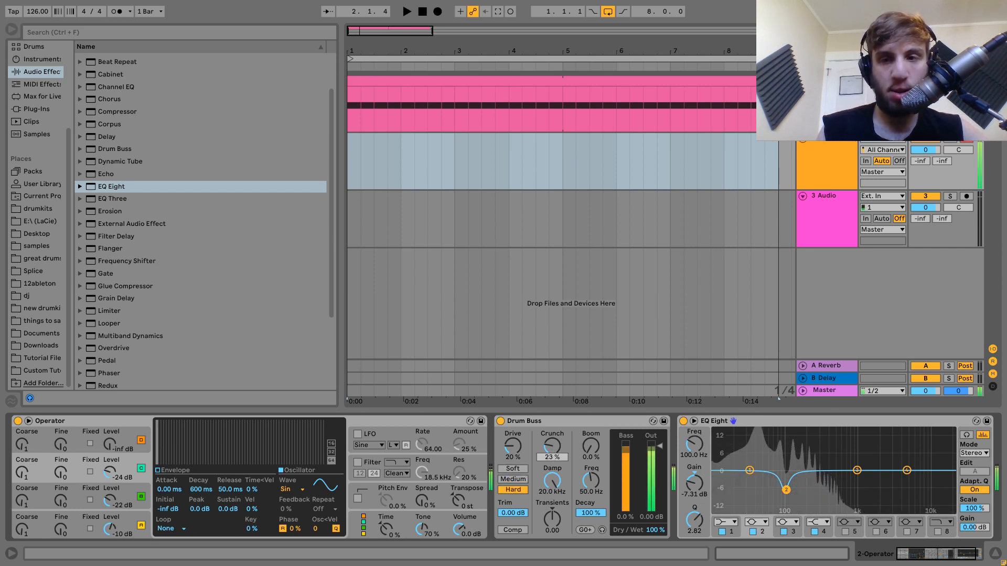
left_click_drag(926, 150, 926, 160)
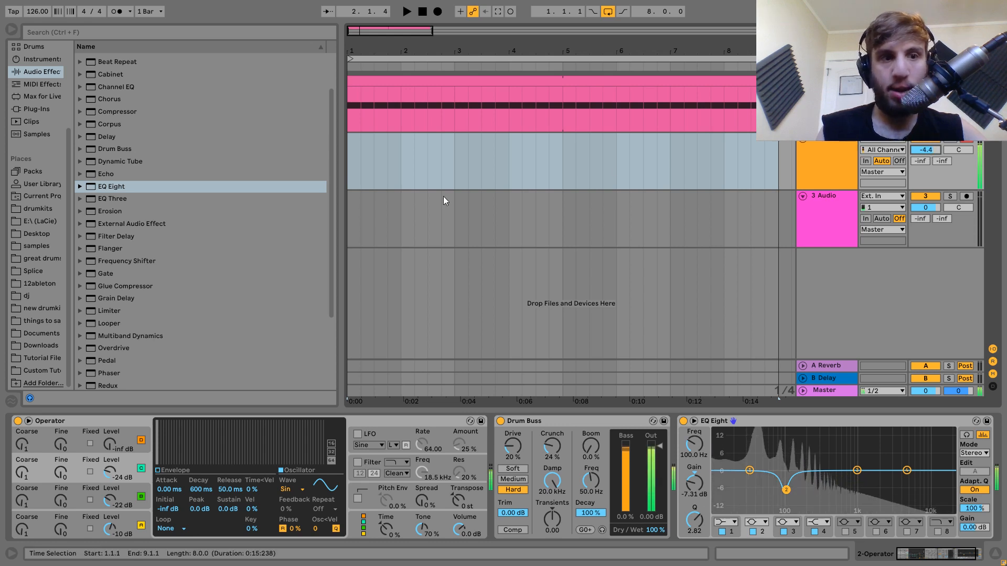
- Add a Compressor after the bass EQ Eight with sidechain enabled and 1-Kick as its audio source
left_click(111, 120)
left_click(110, 112)
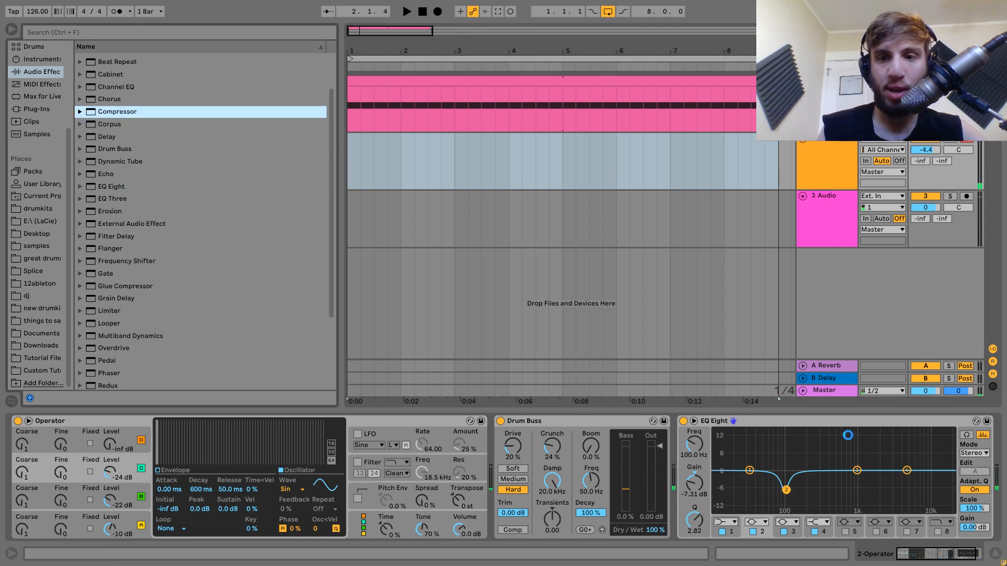
left_click(853, 422)
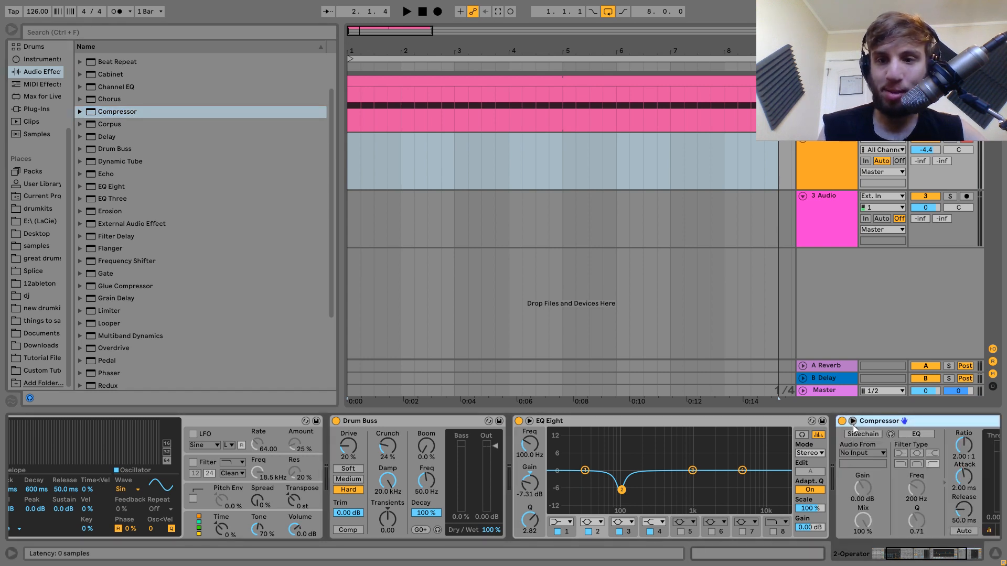
left_click(863, 453)
left_click(864, 462)
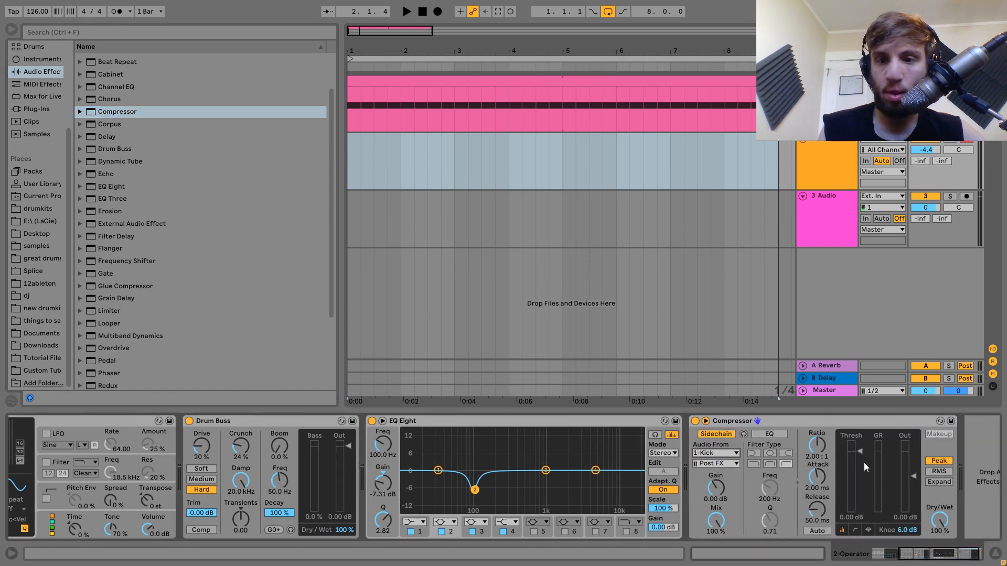
- Lower the sidechain Compressor's threshold to -24 dB while playing bass notes against the kick loop
key("space")
left_click_drag(864, 463, 855, 492)
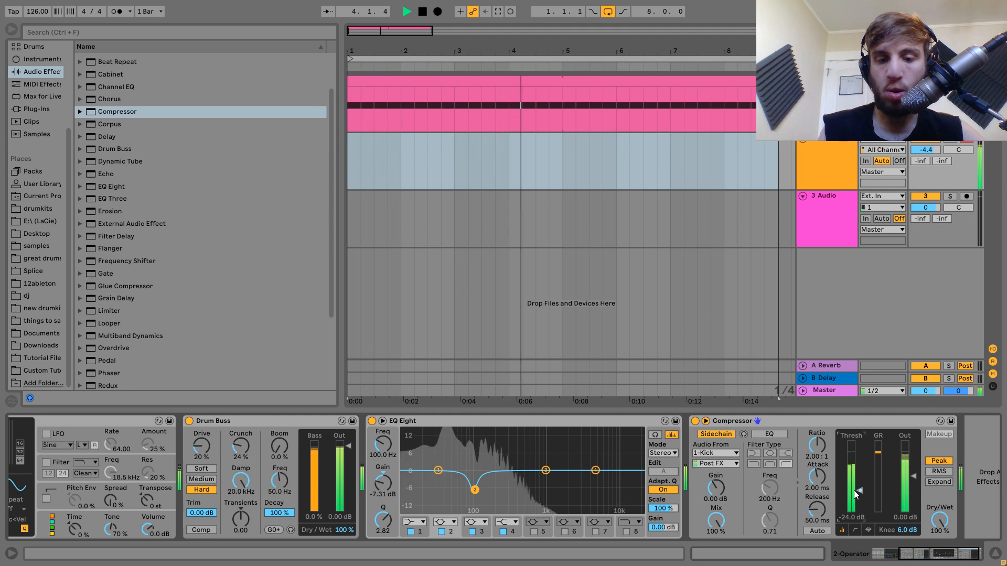
key("space")
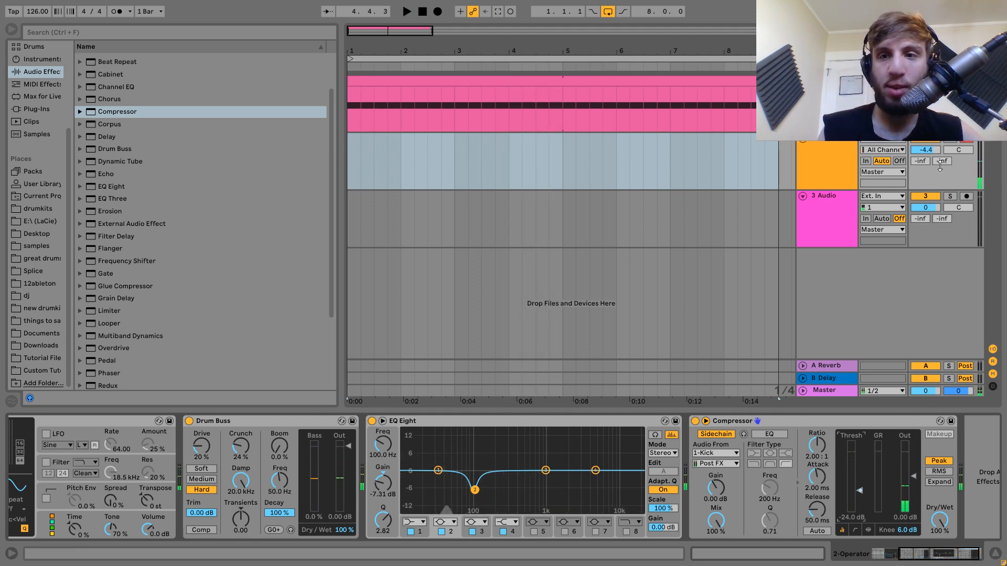
- Reduce the Operator track's volume to -6.6 dB and audition the bass with the kick
key("space")
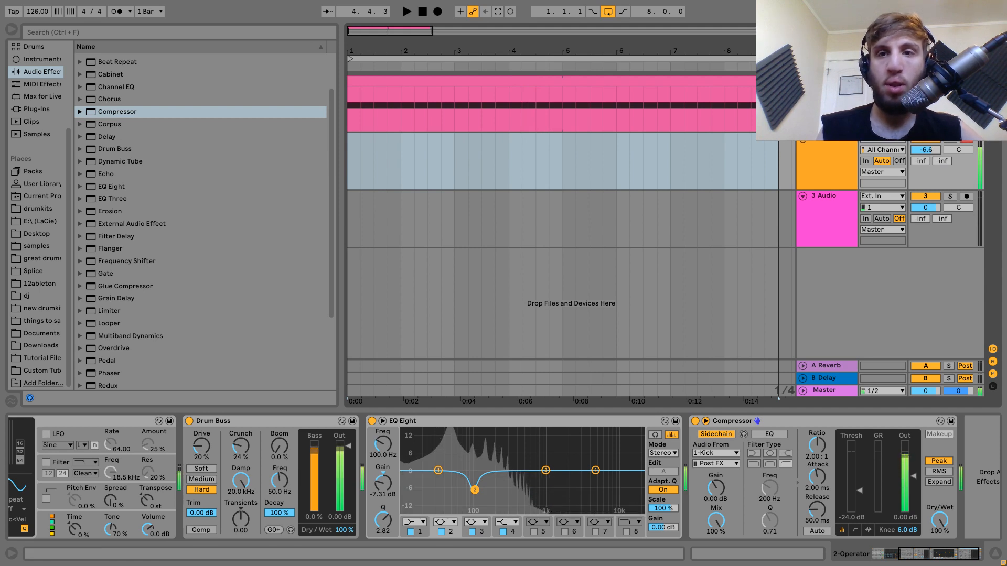
key("space")
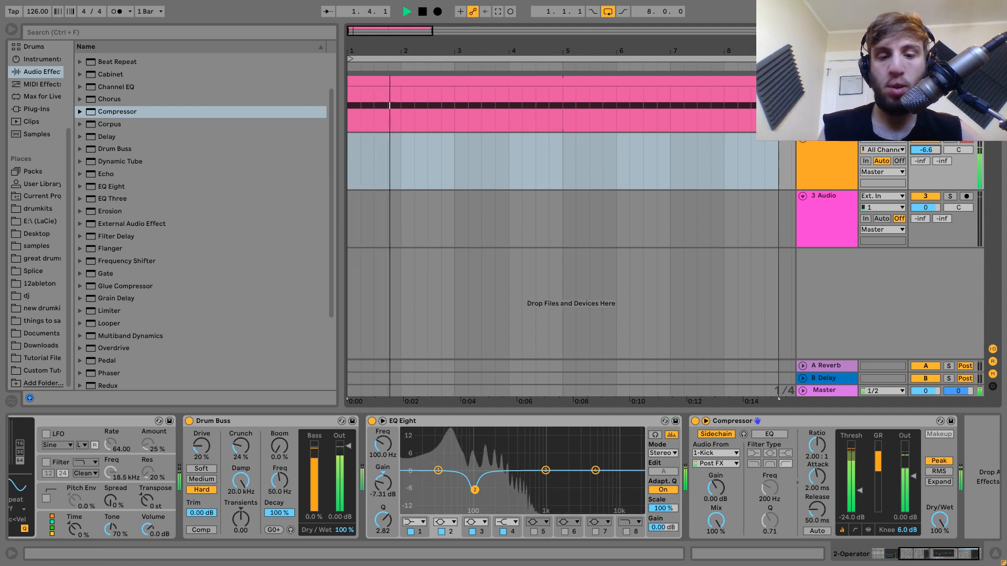
key("space")
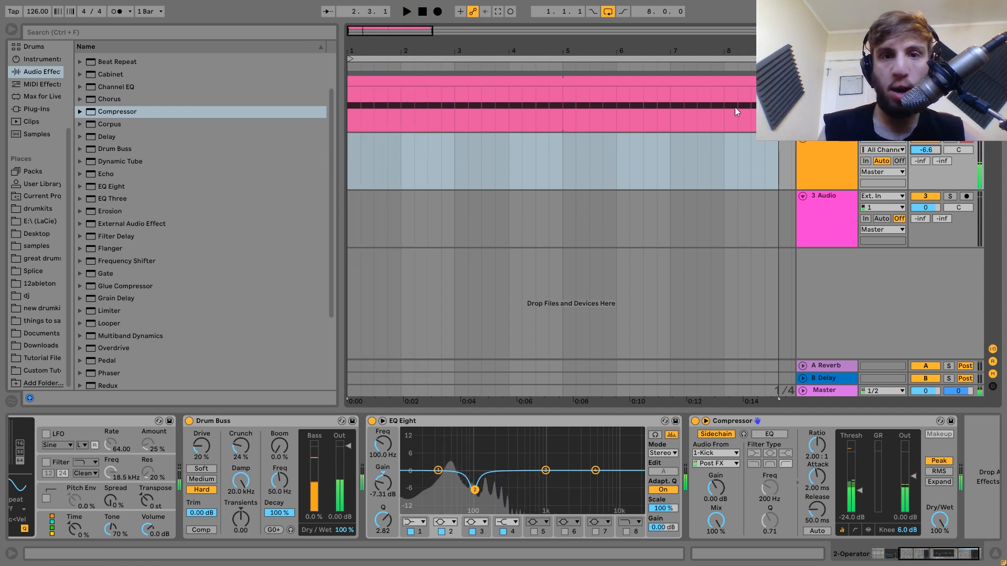
- Loop bars 1 through 4 and create an empty four-bar MIDI clip there on the Operator track
left_click_drag(562, 166, 325, 172)
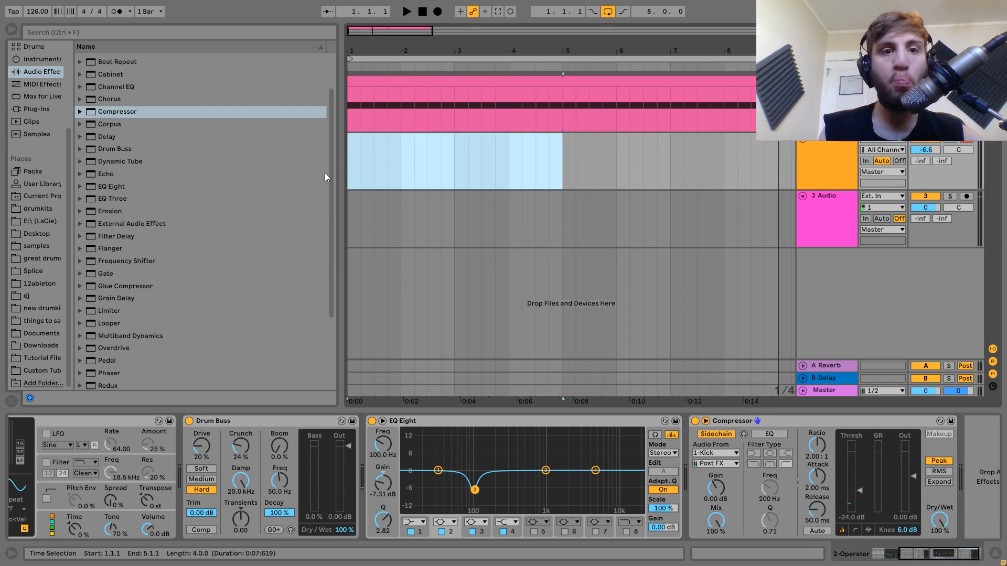
key("ctrl+l")
key("ctrl+shift+m")
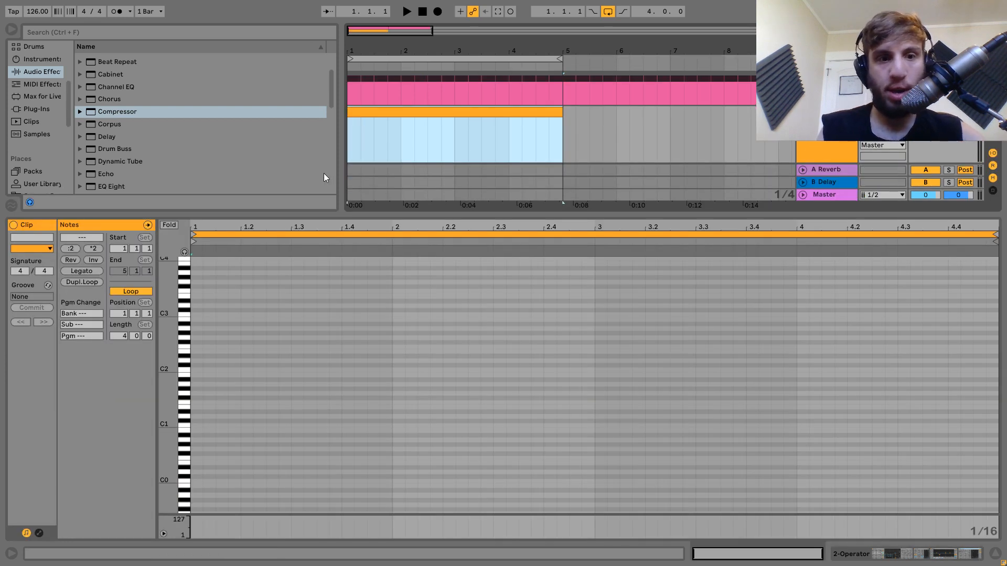
- Add an eighth-note F0 at the very start of the bass clip
double_click(194, 458)
key("shift+Right")
key("shift+Down")
key("shift+Up")
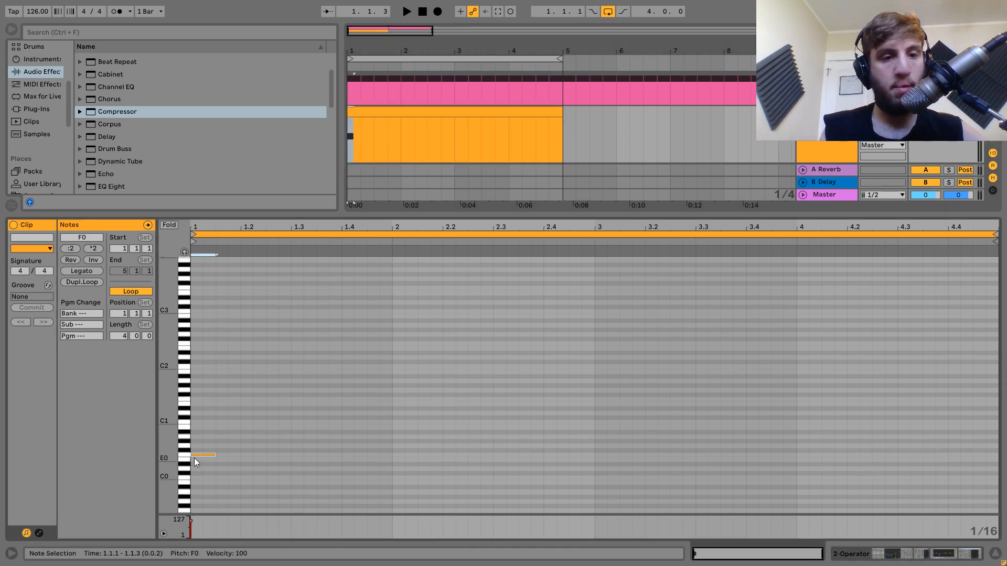
- Duplicate the F0 note directly after itself, transpose the copy up to G0, and audition the two notes
key("ctrl+d")
key("Up")
key("Up")
key("space")
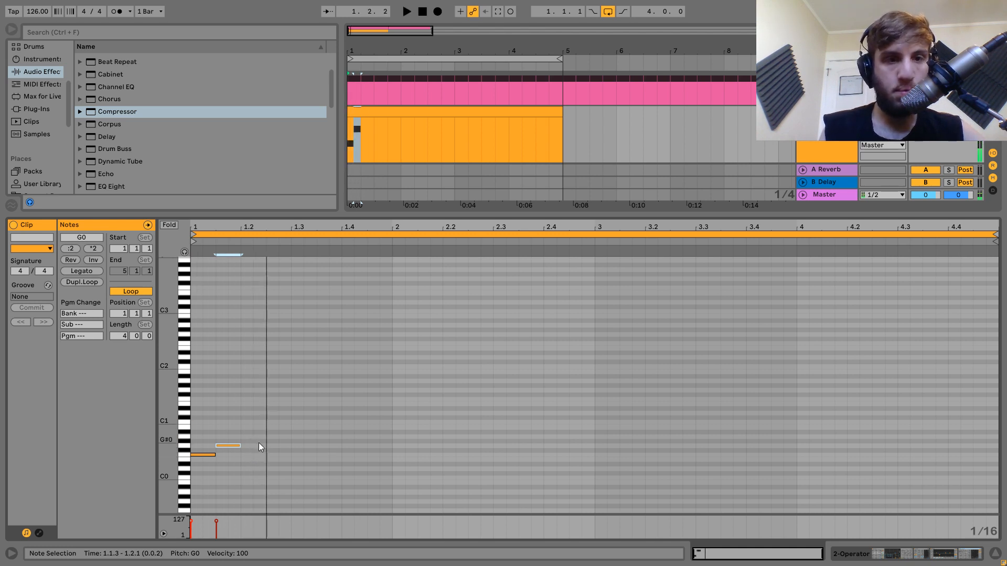
key("space")
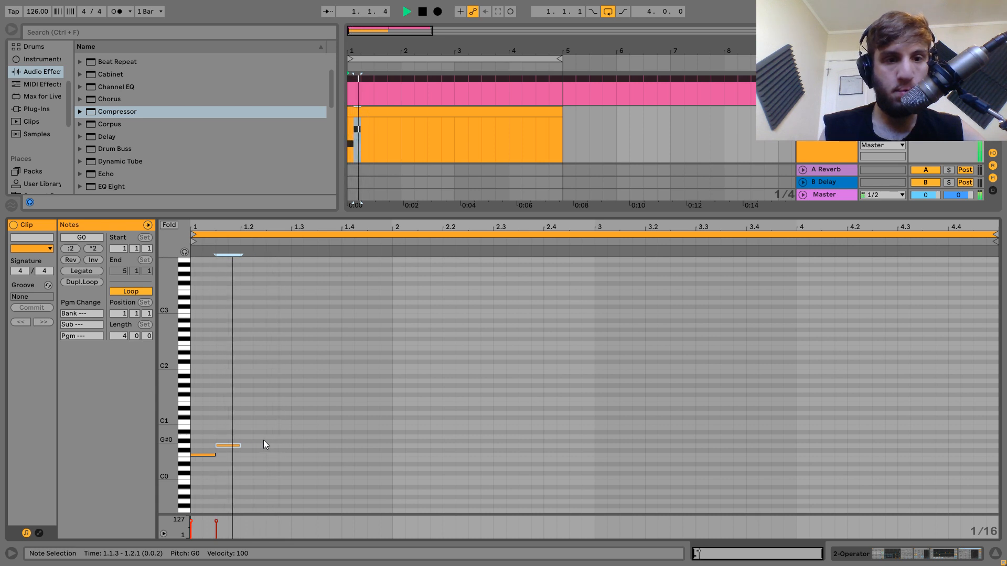
key("space")
- Add sixteenth notes G#0 at 1.2.2, C1 at 1.2.3 and G0 at 1.2.4, and play the phrase
double_click(260, 441)
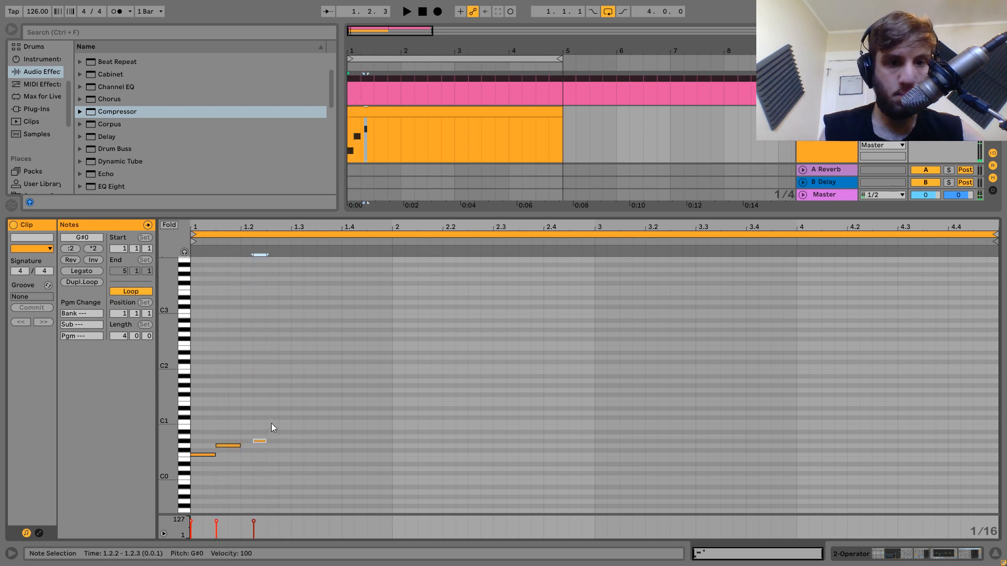
double_click(272, 423)
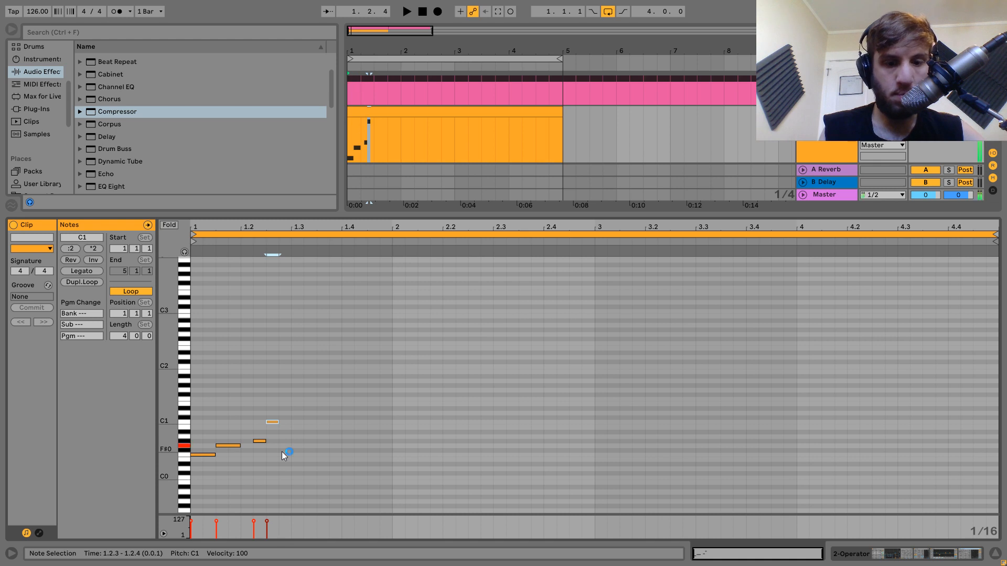
double_click(282, 447)
key("space")
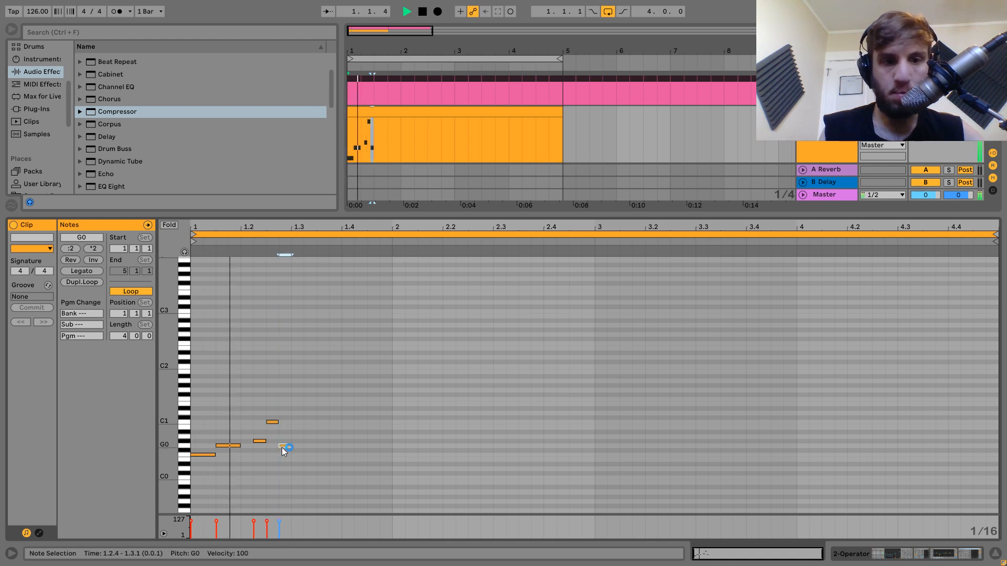
key("space")
- Shorten the G#0 note and the last G0 note slightly from their starts for later onsets, and play the phrase
left_click(276, 445)
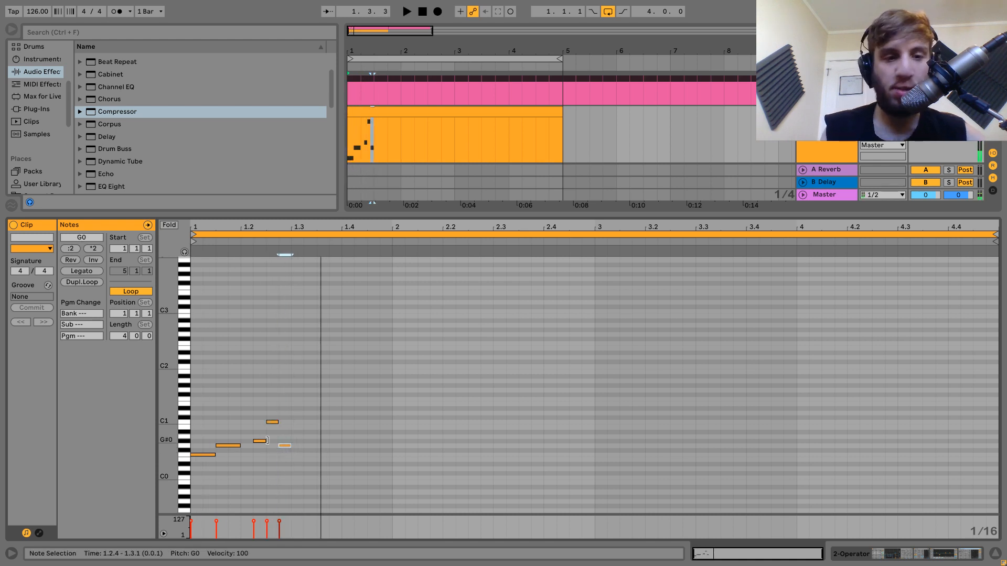
left_click(259, 442, "shift")
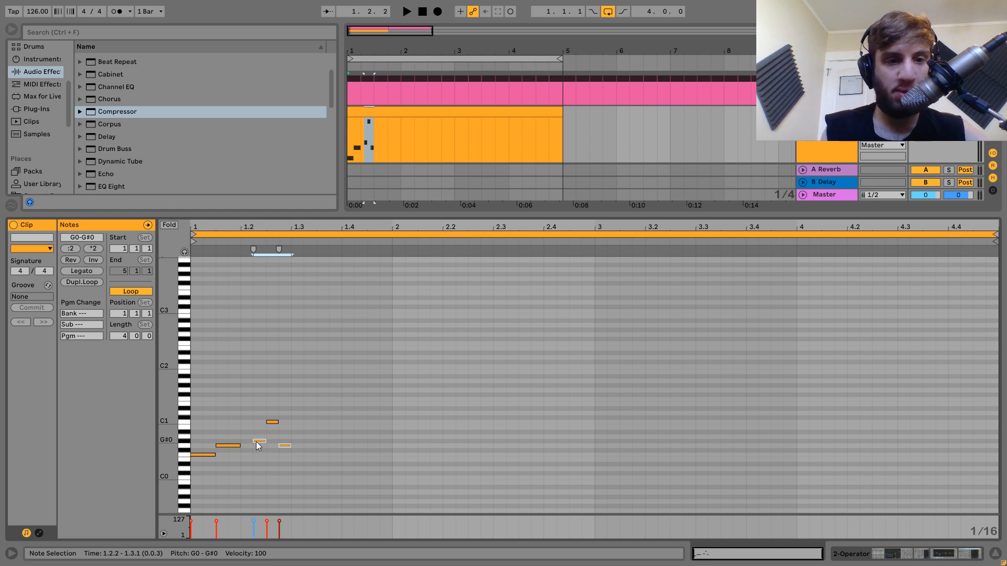
left_click_drag(254, 443, 258, 444)
key("space")
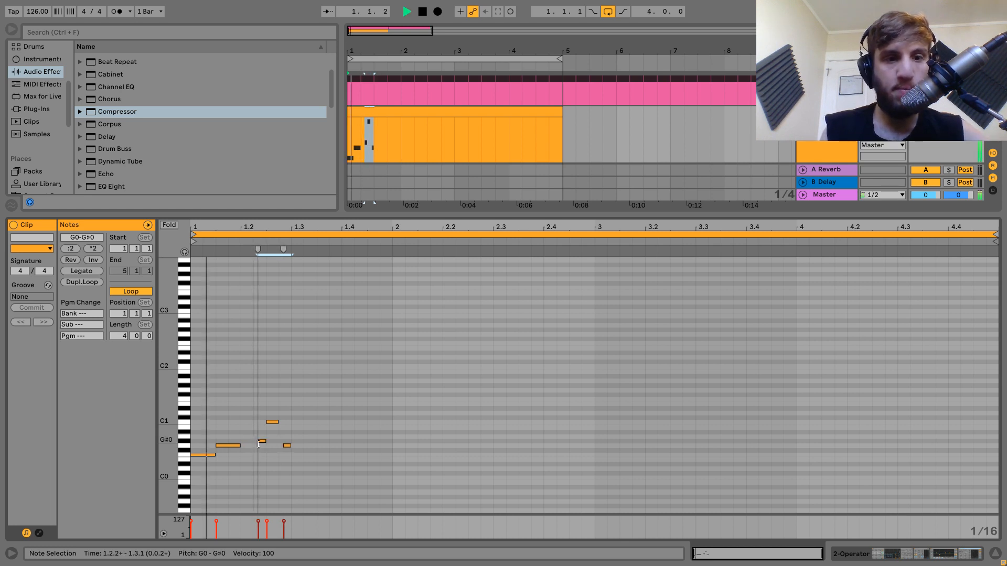
- Start the G#0 and last G0 notes slightly earlier, and duplicate the whole phrase to fill the second half of bar 1
key("space")
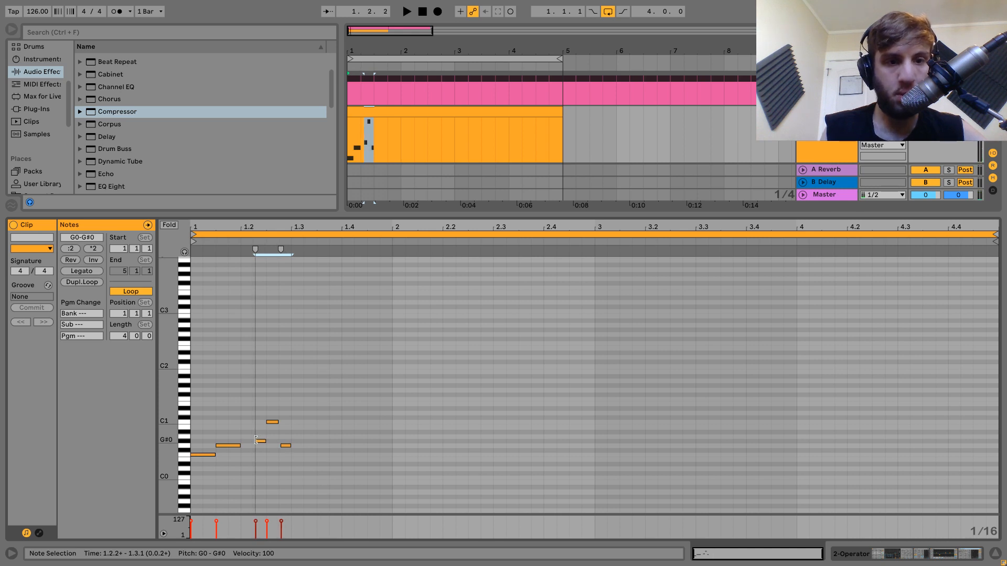
key("space")
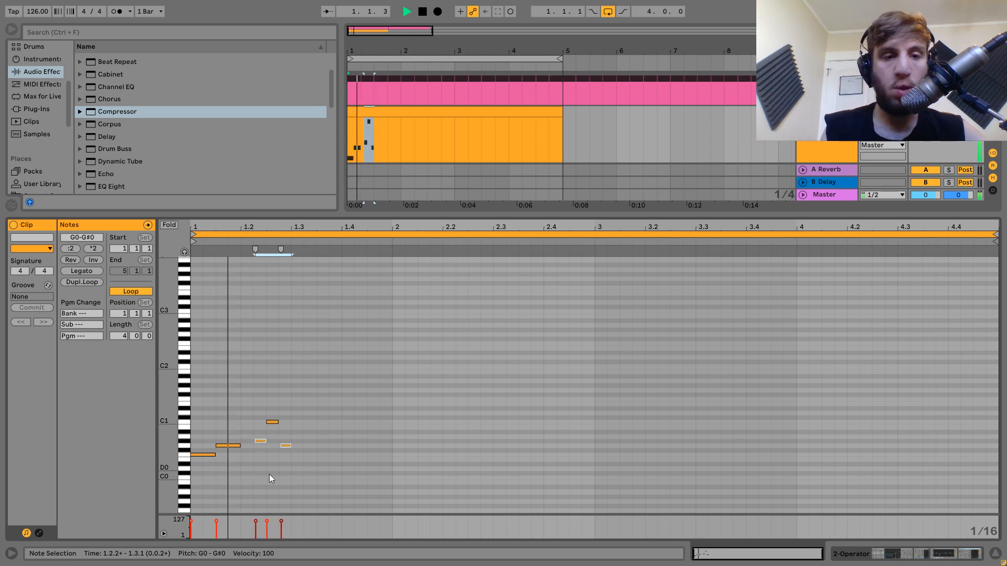
key("space")
key("ctrl+a")
key("ctrl+d")
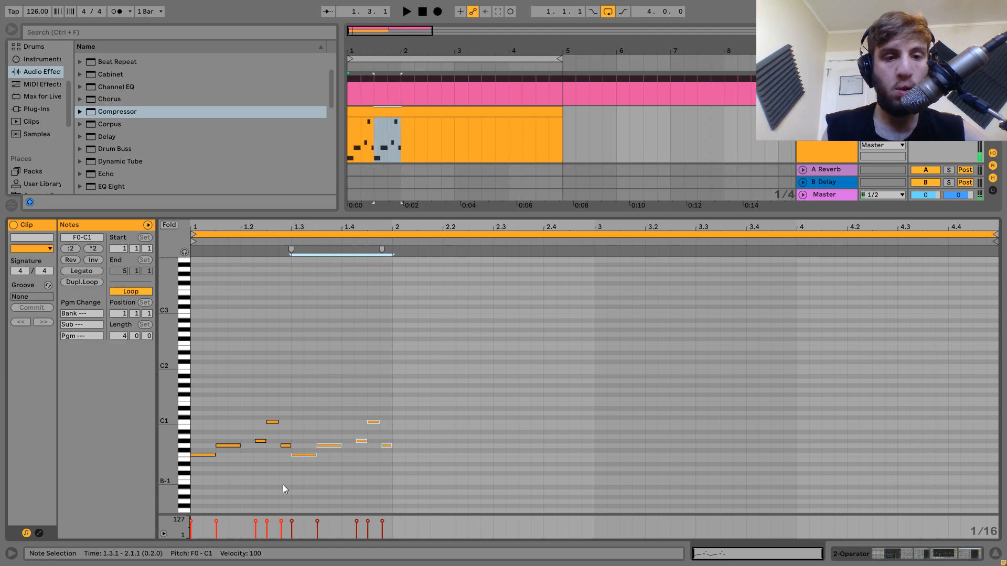
- In the copied phrase, transpose the G#0 note down to F0 and the C1 note down to G#0, and audition the bar
key("space")
left_click(361, 435)
left_click_drag(362, 440, 369, 406)
key("space")
key("Down")
key("Down")
key("Down")
key("Down")
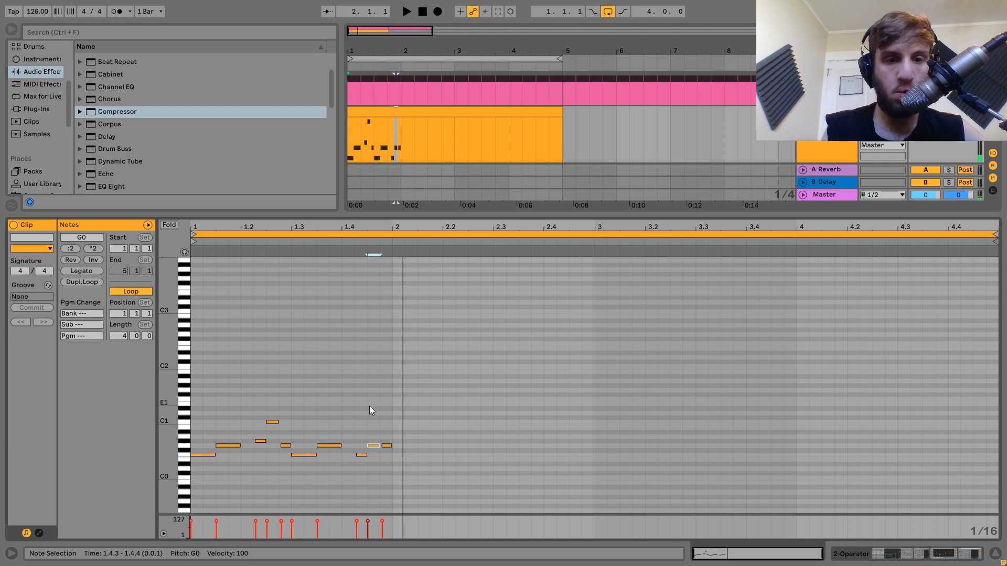
key("space")
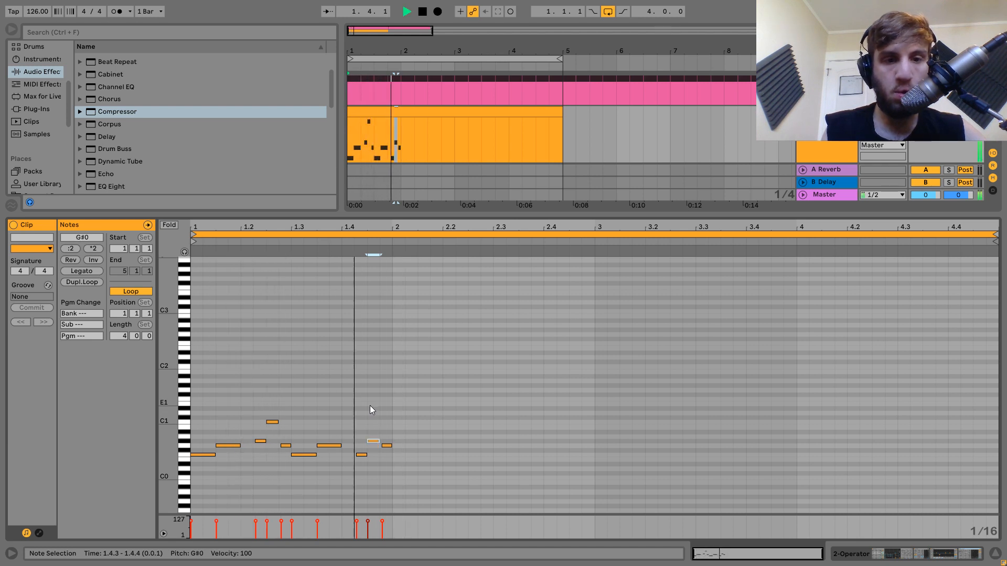
- Duplicate the one-bar bass pattern into bar 2, and duplicate both bars again to fill the four-bar clip
key("ctrl+a")
key("ctrl+d")
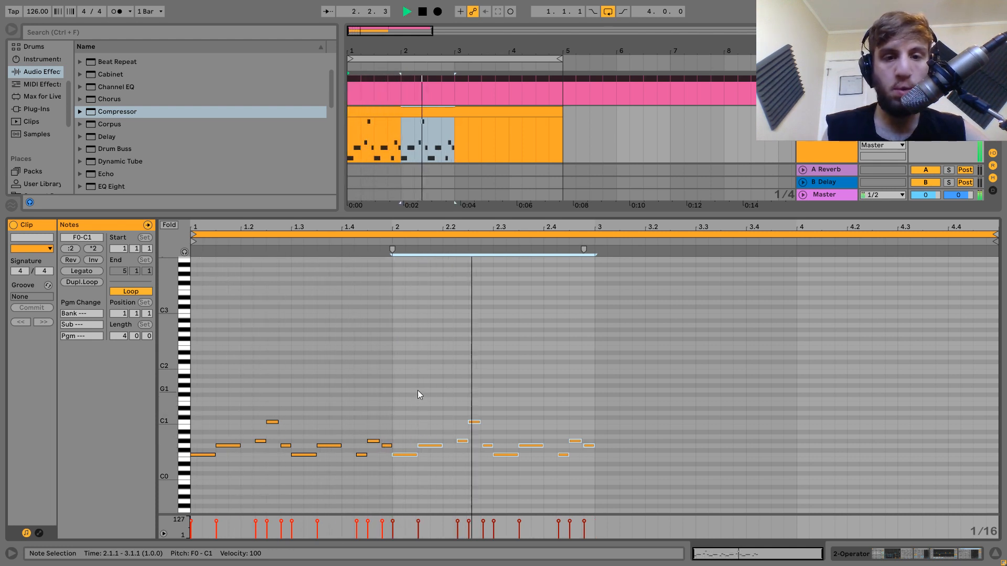
key("space")
key("ctrl+a")
key("ctrl+d")
key("Left")
left_click(592, 387)
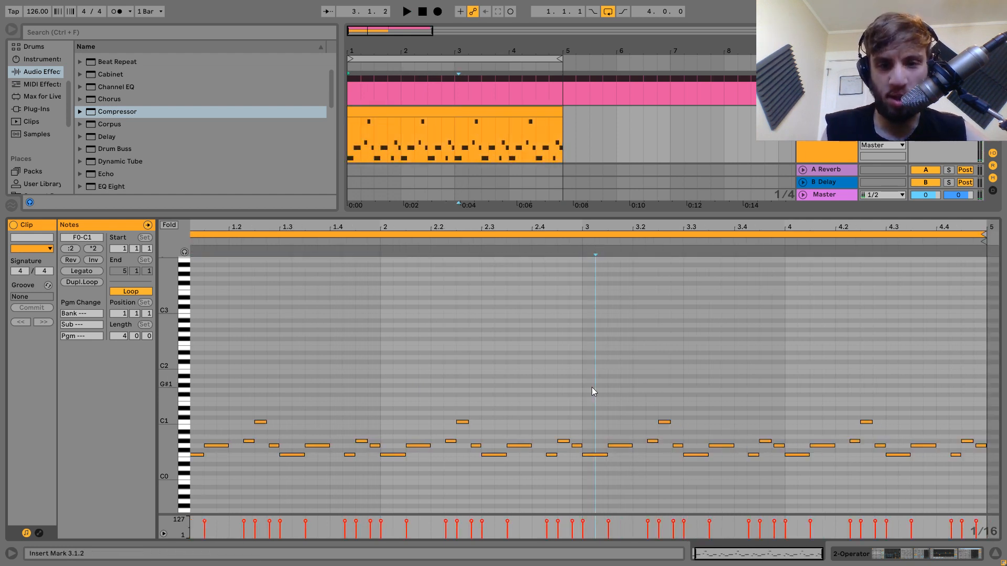
- Extend the bass clip in the arrangement to bar 9 so it loops over eight bars, and play it
key("shift+Tab")
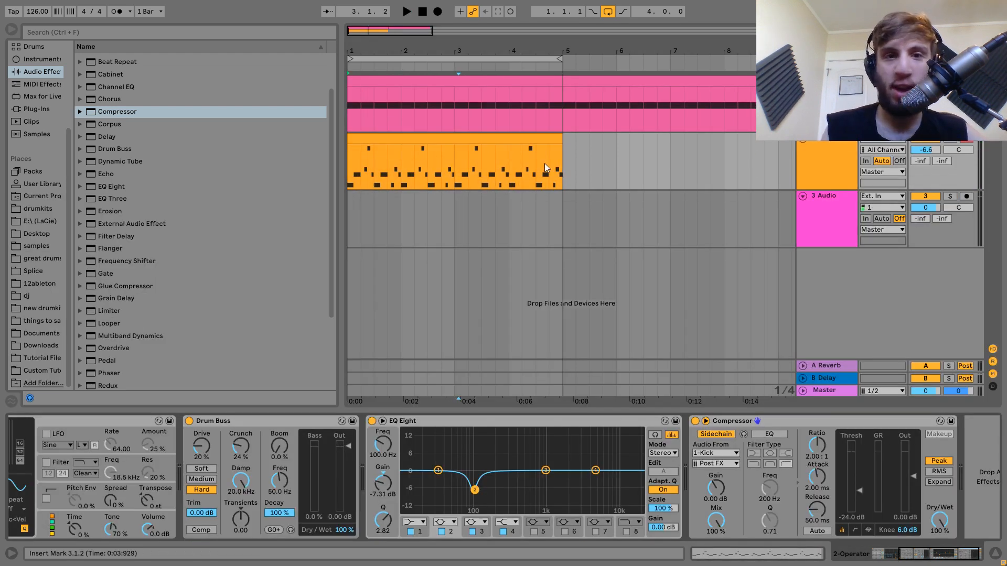
left_click_drag(557, 135, 778, 144)
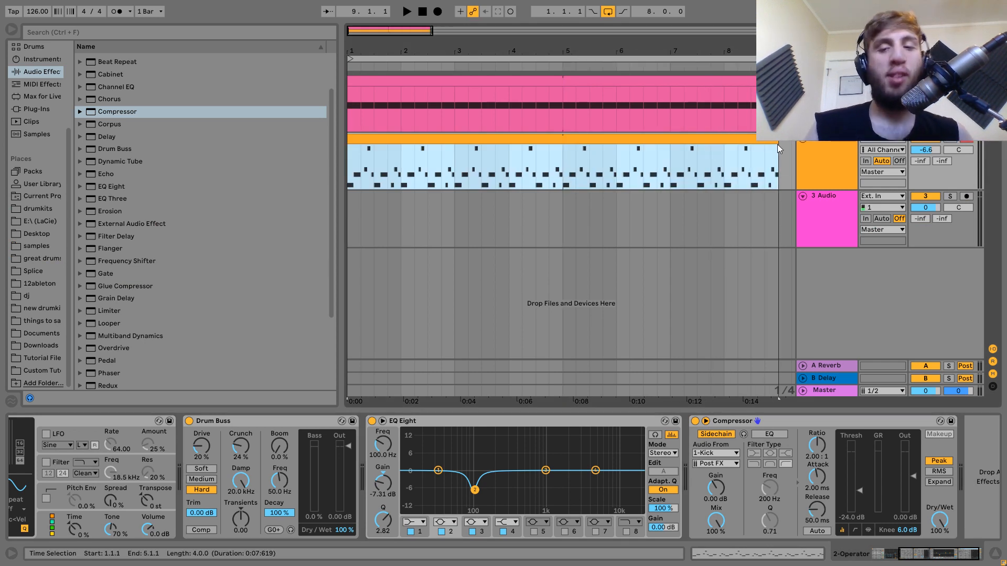
key("space")
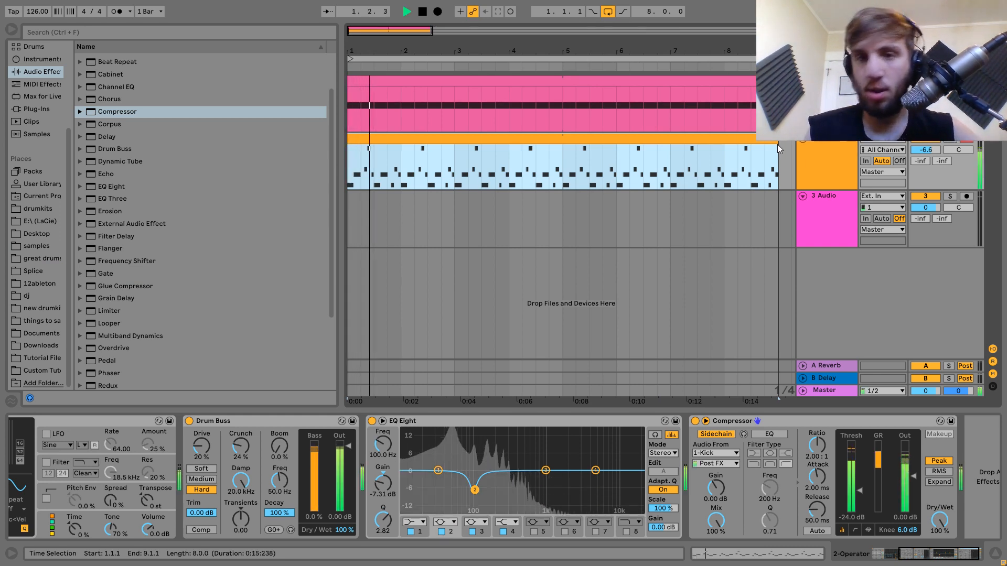
- Lower the bass sidechain Compressor's threshold to -27.2 dB and the bass track's volume to -9.2 dB
left_click(820, 160)
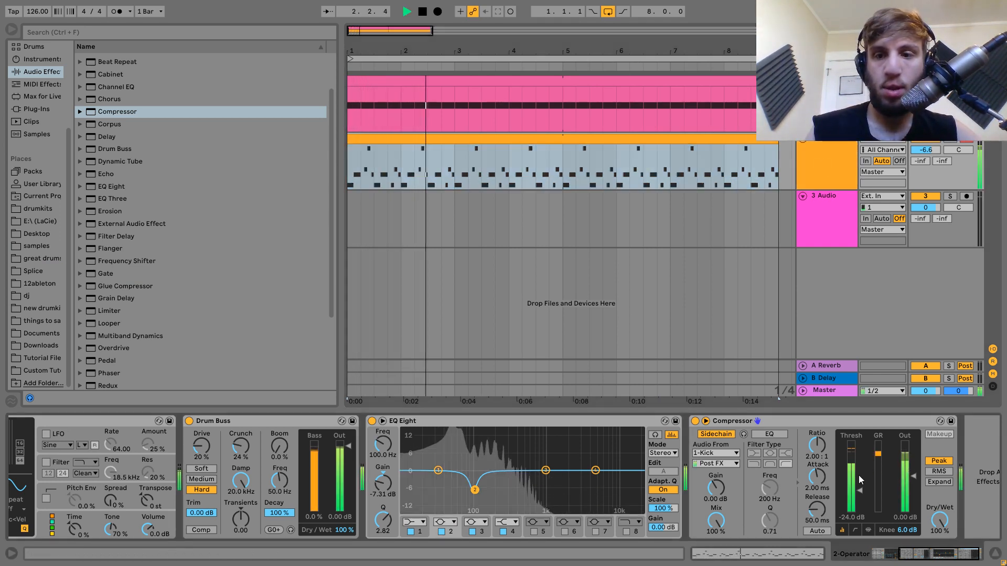
left_click_drag(845, 496, 853, 504)
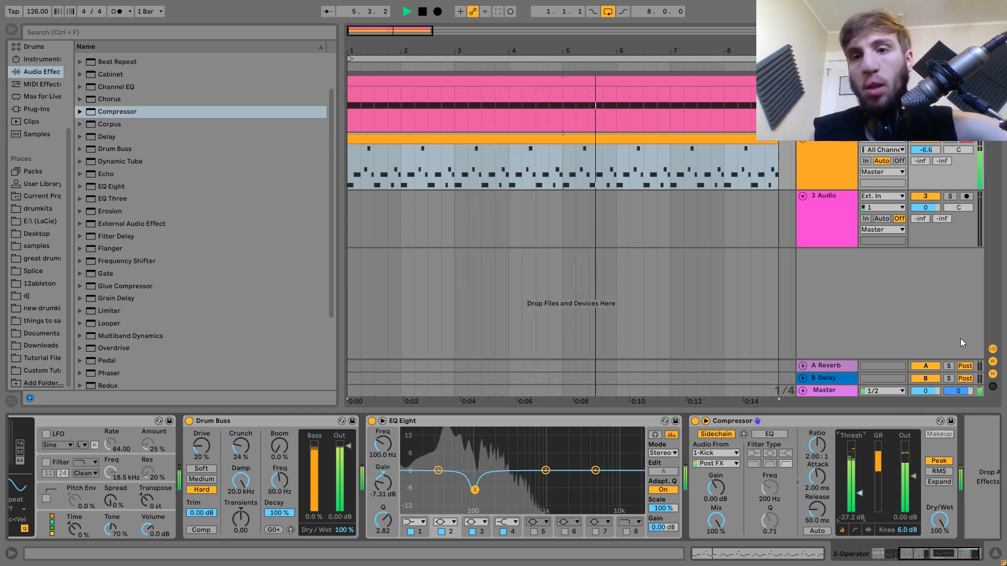
left_click_drag(926, 150, 926, 164)
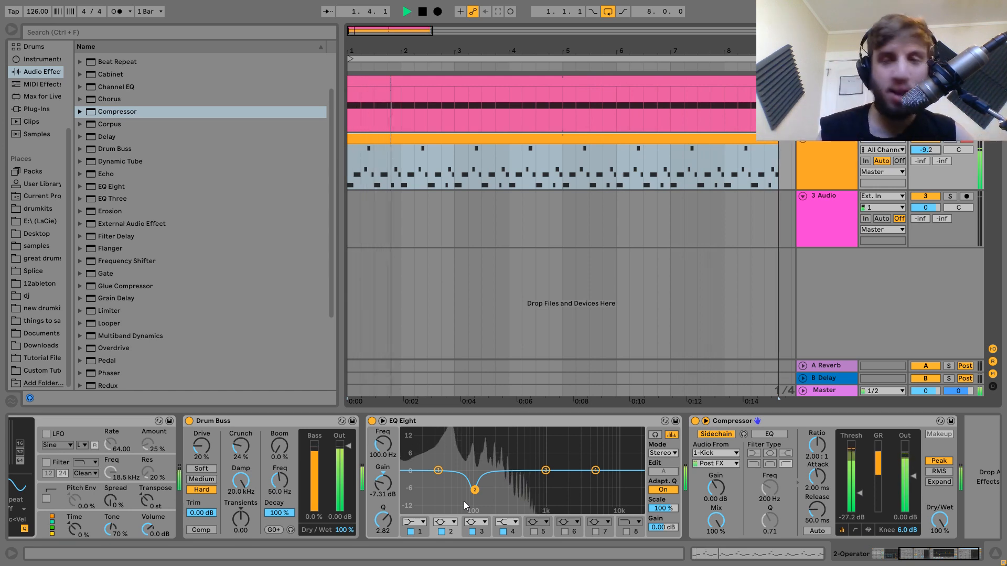
- Stop playback and group the kick and Operator bass tracks together
left_click(816, 146)
key("space")
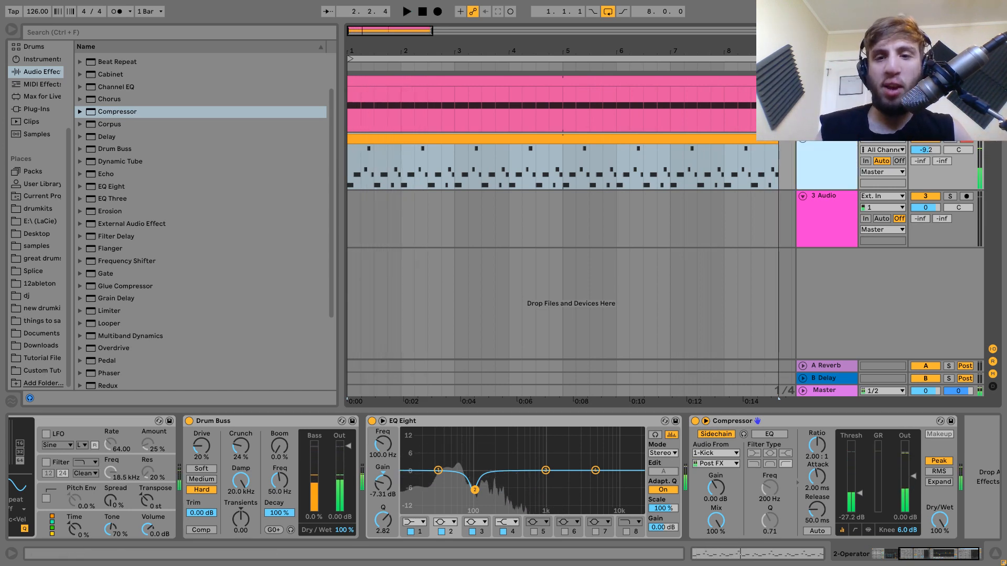
key("ctrl+g")
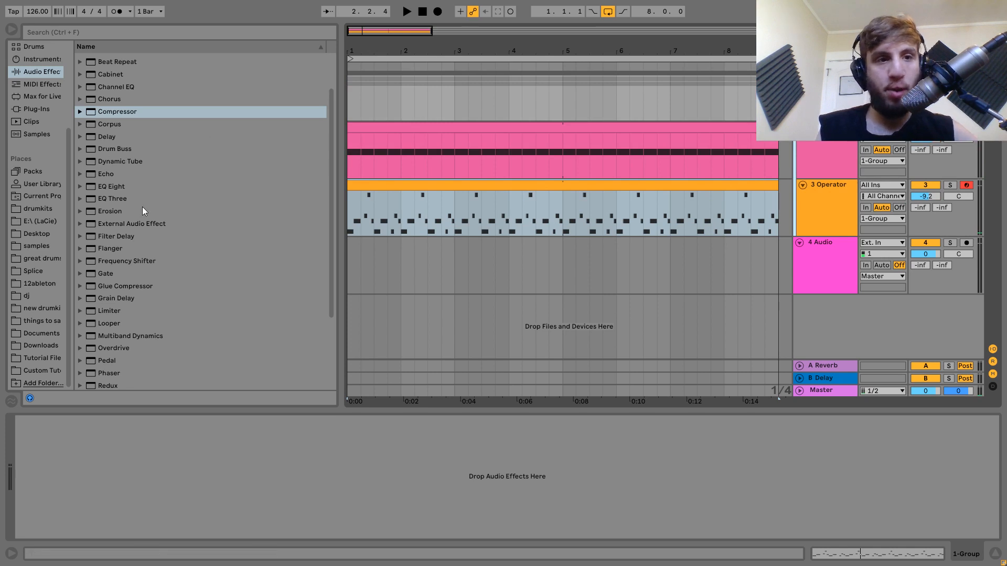
- Try a Saturator on the group with drive at 4.29 dB and base at 0.81 while playing the loop
scroll(156, 271, "down", 4)
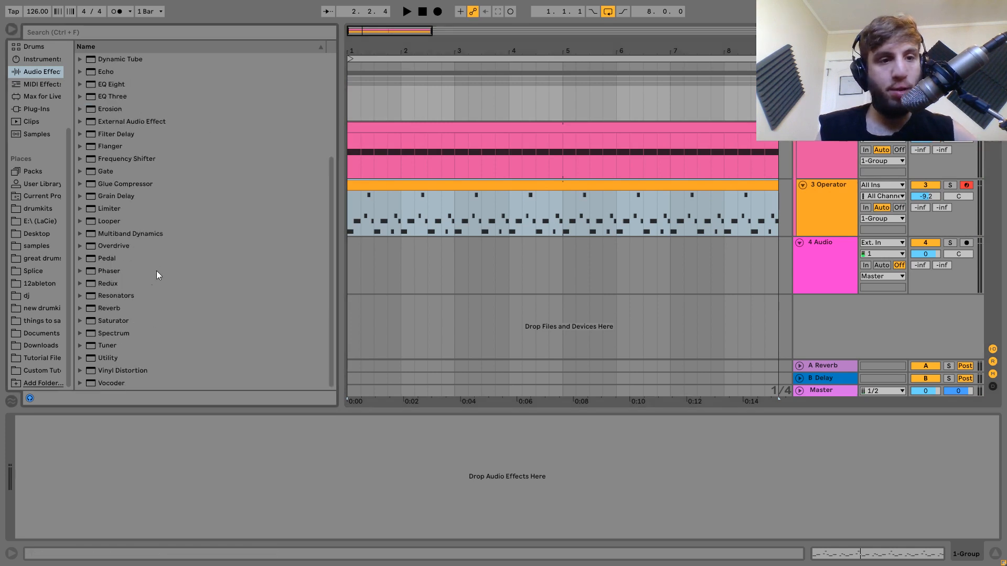
double_click(115, 325)
left_click_drag(28, 455, 28, 443)
key("space")
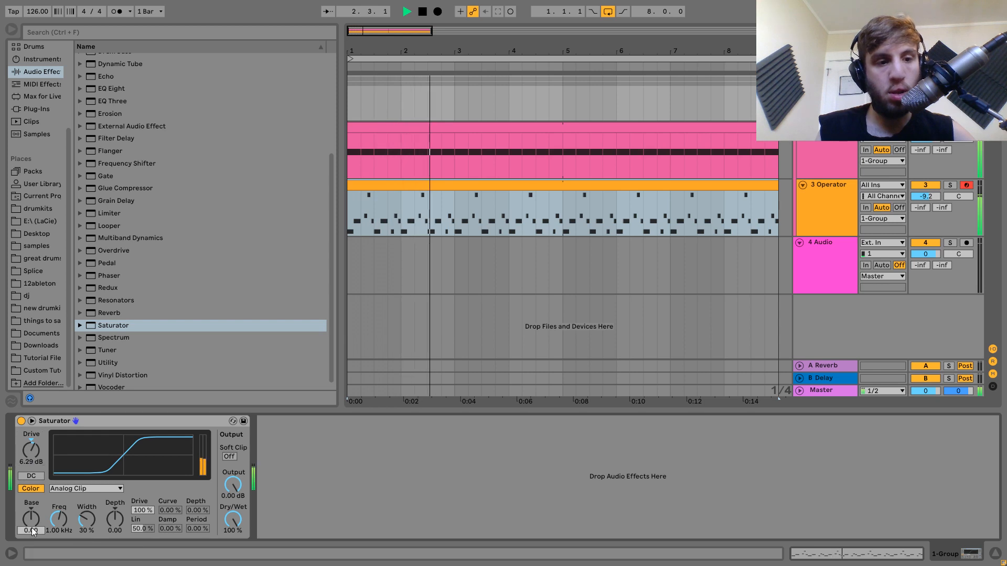
left_click_drag(31, 528, 40, 540)
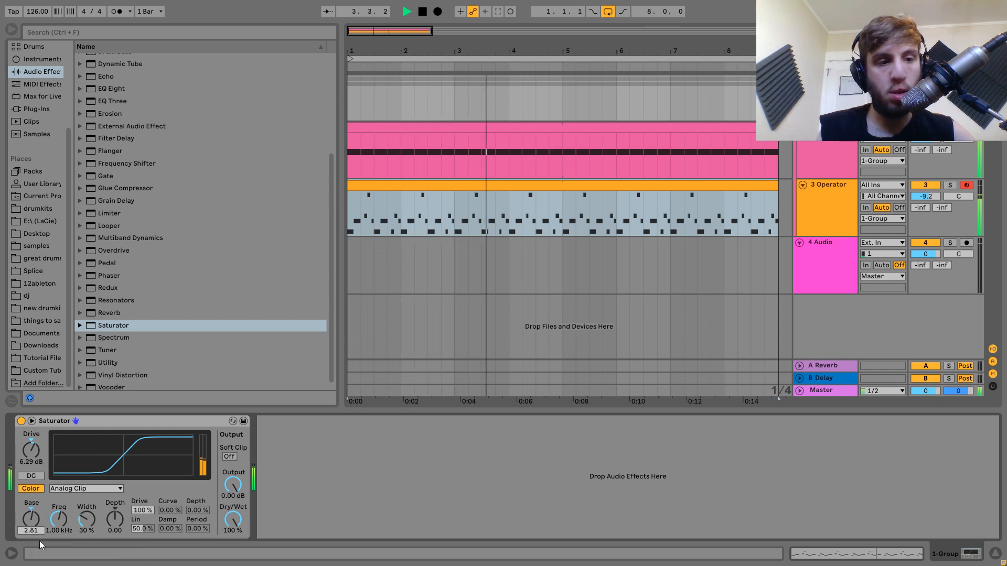
left_click_drag(31, 458, 32, 462)
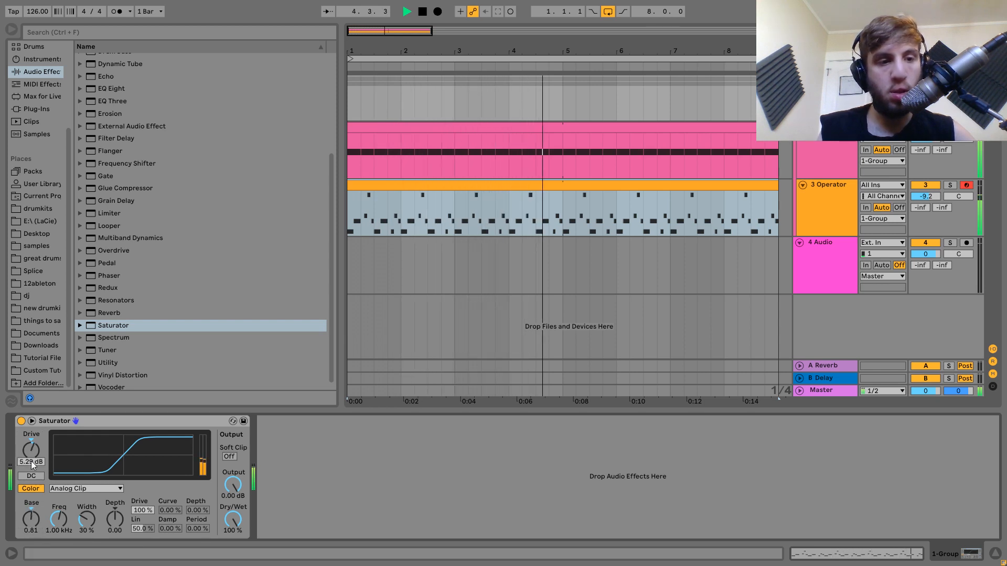
key("space")
- Add a Drum Buss to the group with Medium distortion, 16% crunch and damp at 20.0 kHz while playing
scroll(141, 191, "up", 5)
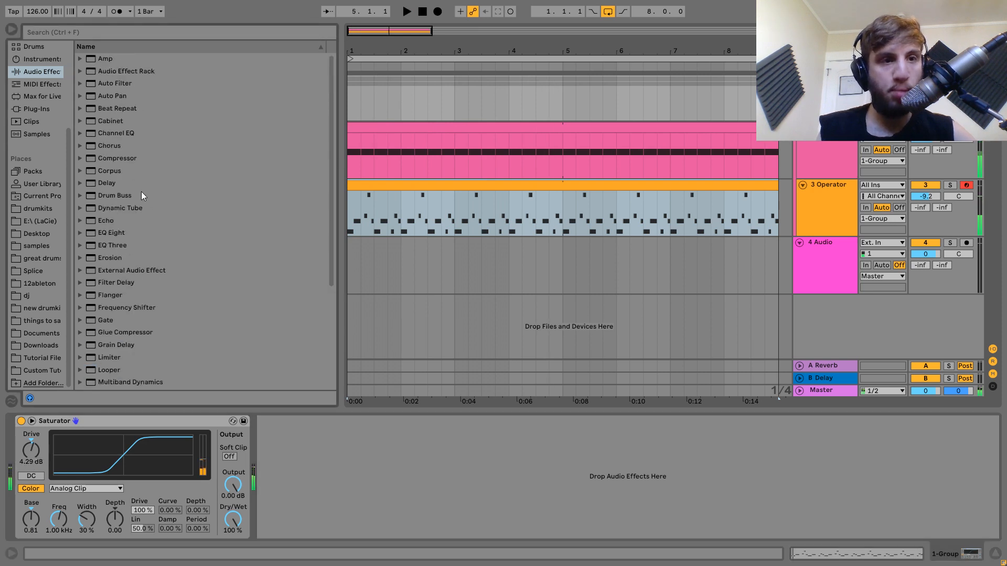
double_click(114, 195)
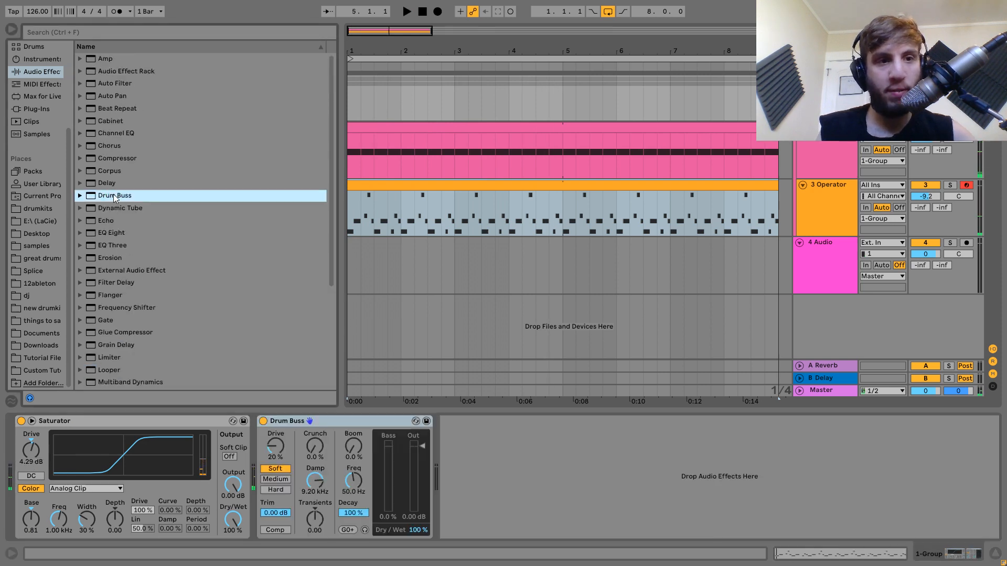
left_click_drag(315, 456, 316, 434)
key("space")
left_click_drag(317, 484, 316, 450)
left_click(316, 449)
left_click(274, 480)
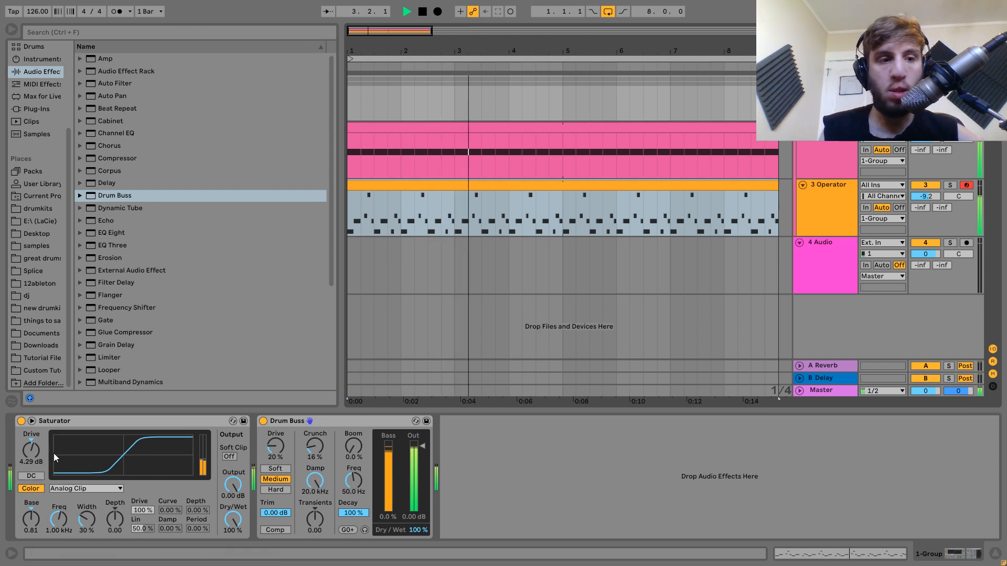
- Bypass the group's Saturator to compare the sound, and delete it
left_click(19, 423)
key("space")
left_click(64, 423)
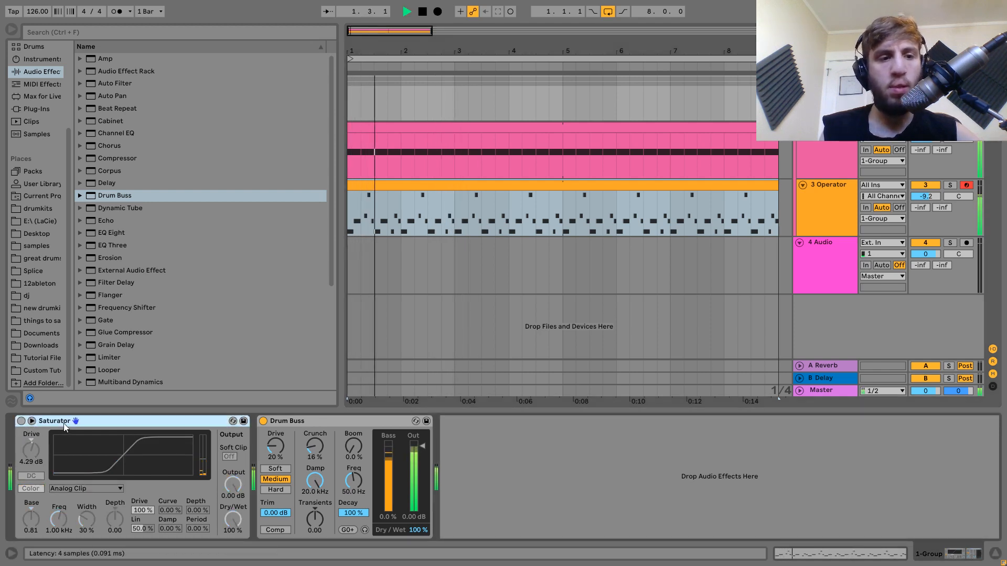
key("Delete")
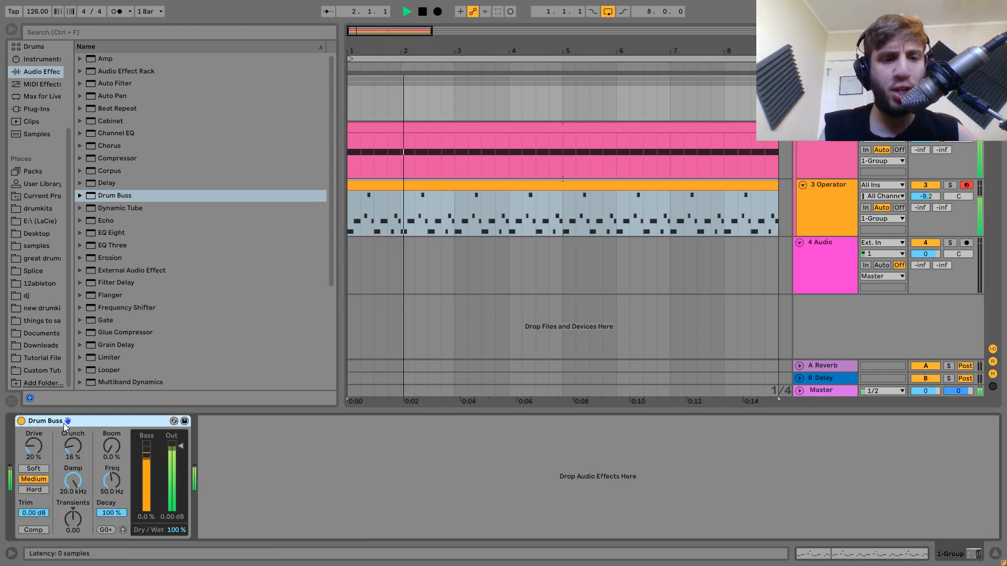
- Set the group's Drum Buss to Hard with 32% crunch, and lower the Operator track's volume to -14.2 dB
left_click(33, 490)
left_click_drag(73, 447, 73, 438)
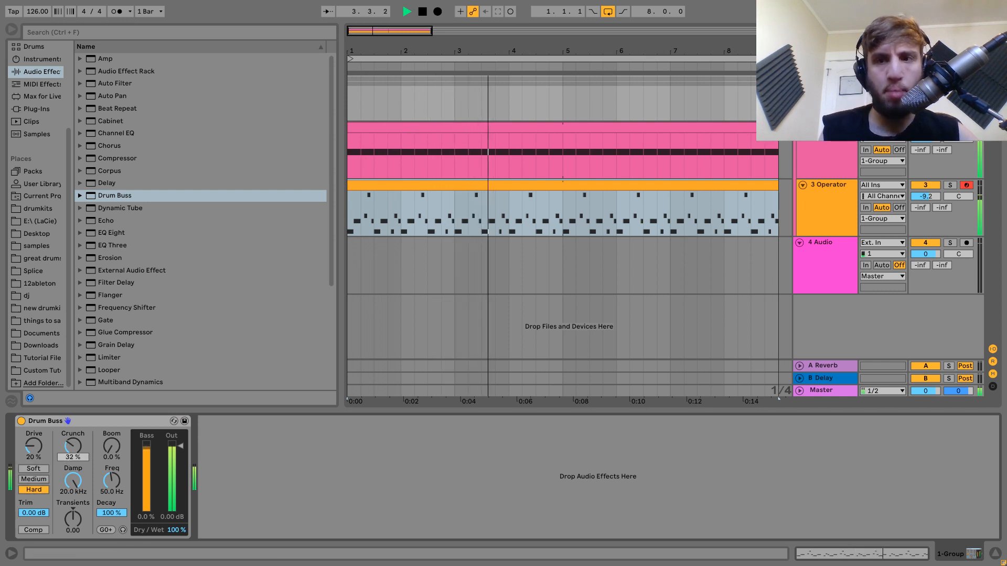
left_click_drag(926, 197, 925, 208)
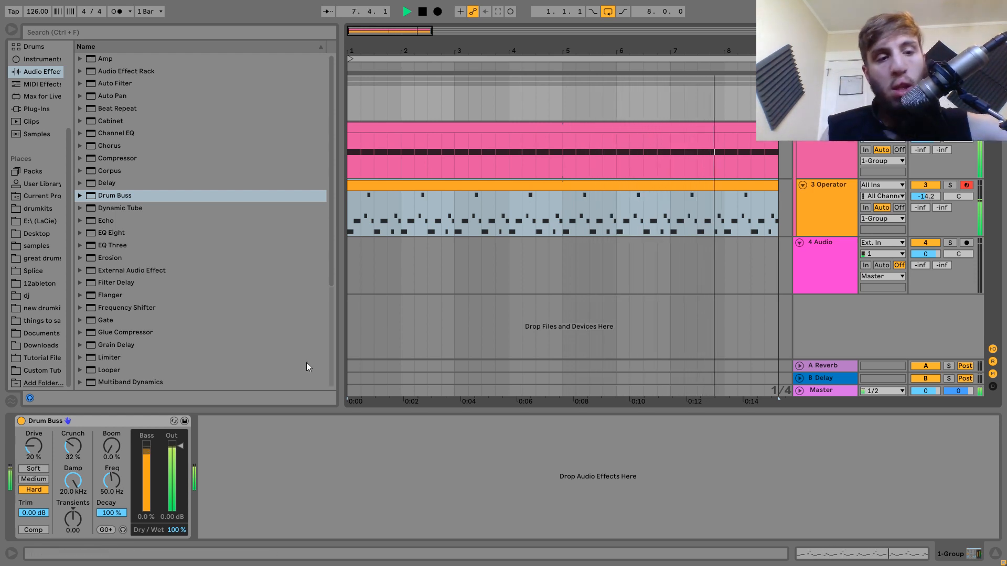
- Switch the group's Drum Buss to Medium distortion, set its transients to 0.17, and stop playback
left_click(33, 479)
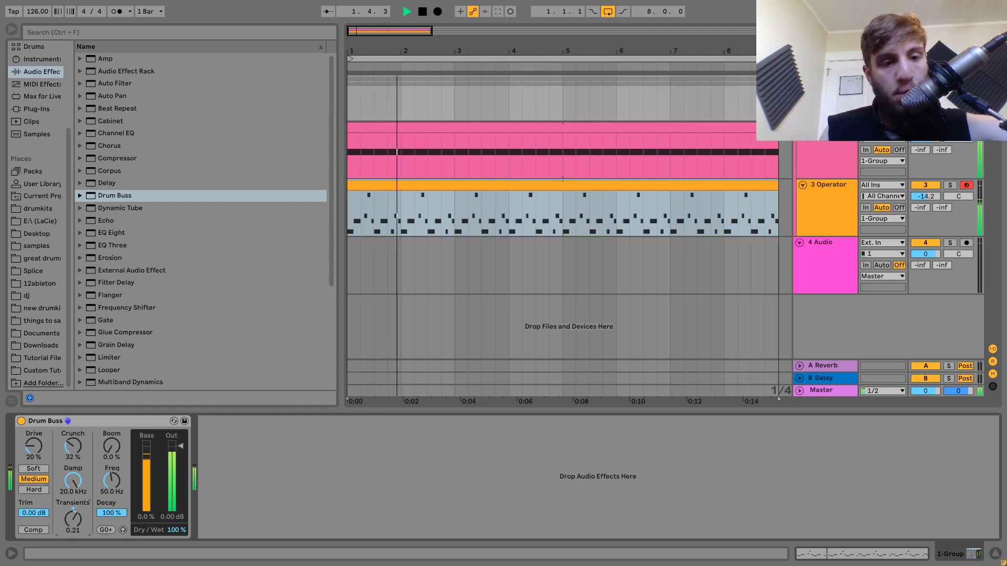
left_click_drag(72, 520, 73, 525)
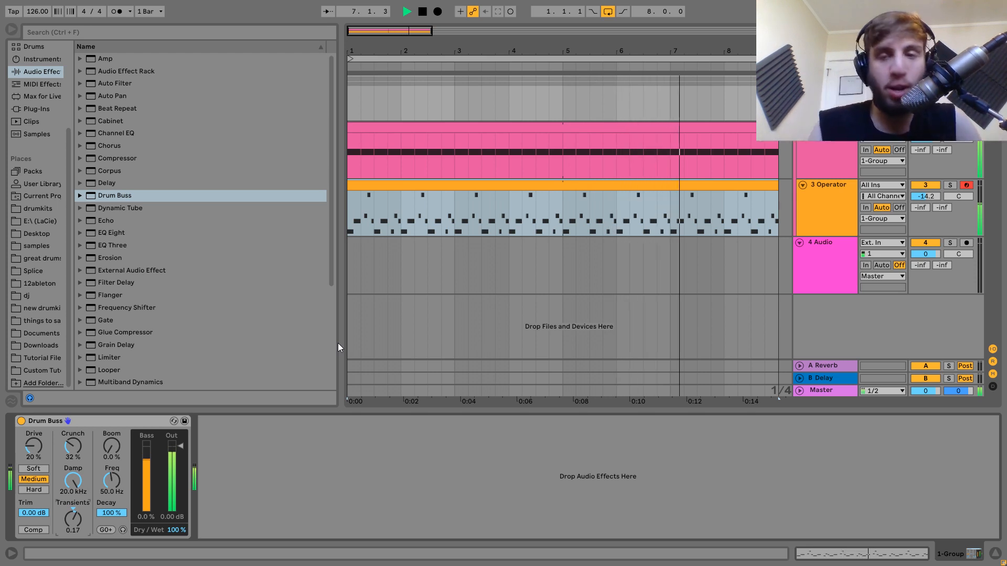
key("space")
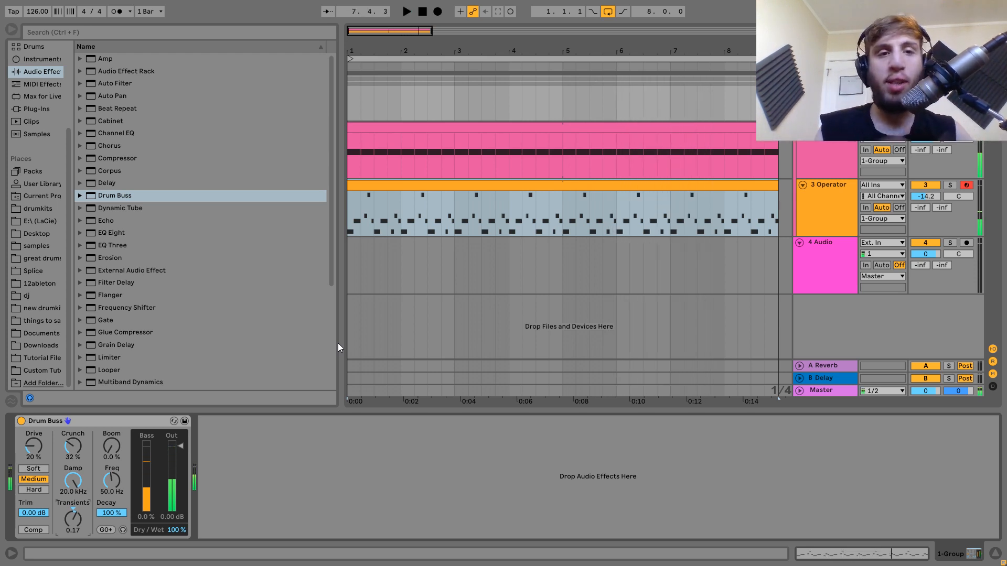
- Add an EQ Eight after the group's Drum Buss and cut band 2 by 5.58 dB at 290 Hz with a Q of 6.02
left_click_drag(101, 233, 407, 499)
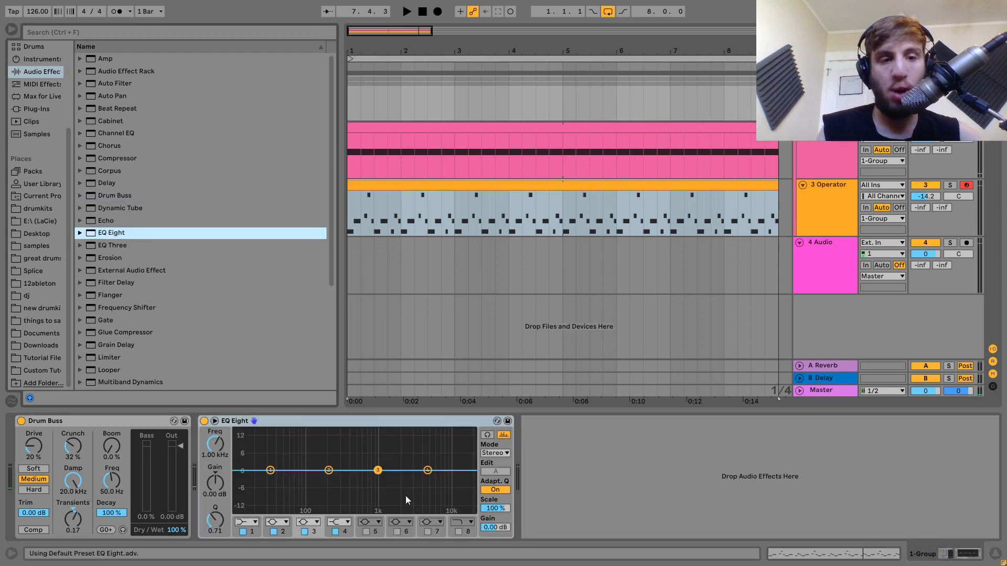
left_click(329, 470)
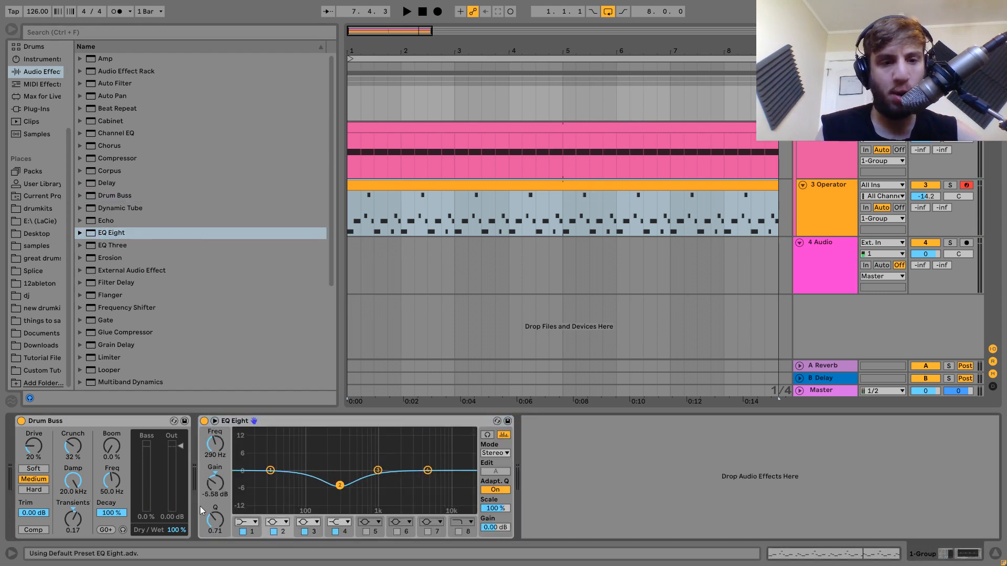
left_click_drag(208, 530, 208, 498)
key("space")
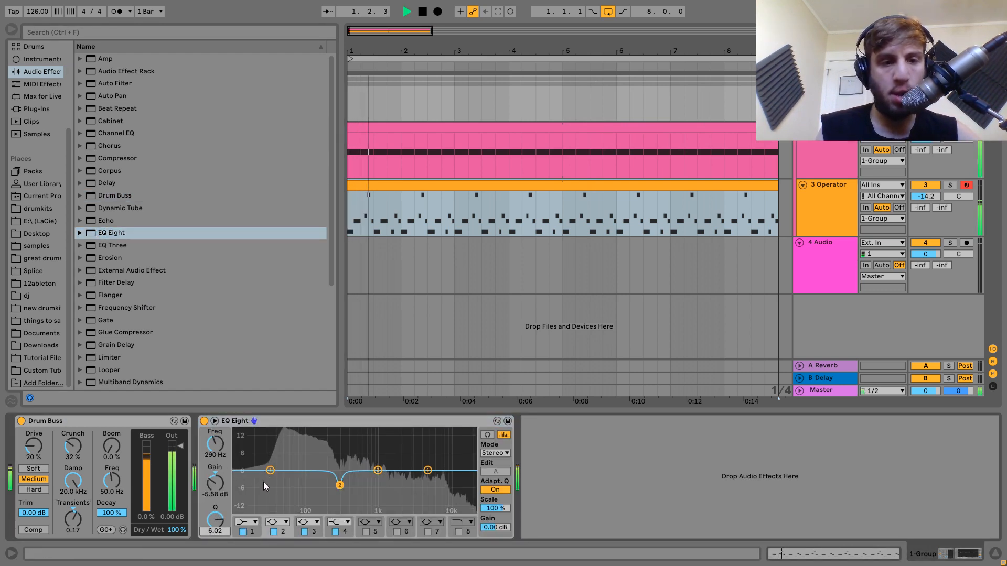
- Boost the EQ Eight's low shelf by 4.34 dB at 63.9 Hz, and reduce the Drum Buss output to -5.52 dB
left_click_drag(270, 472, 294, 459)
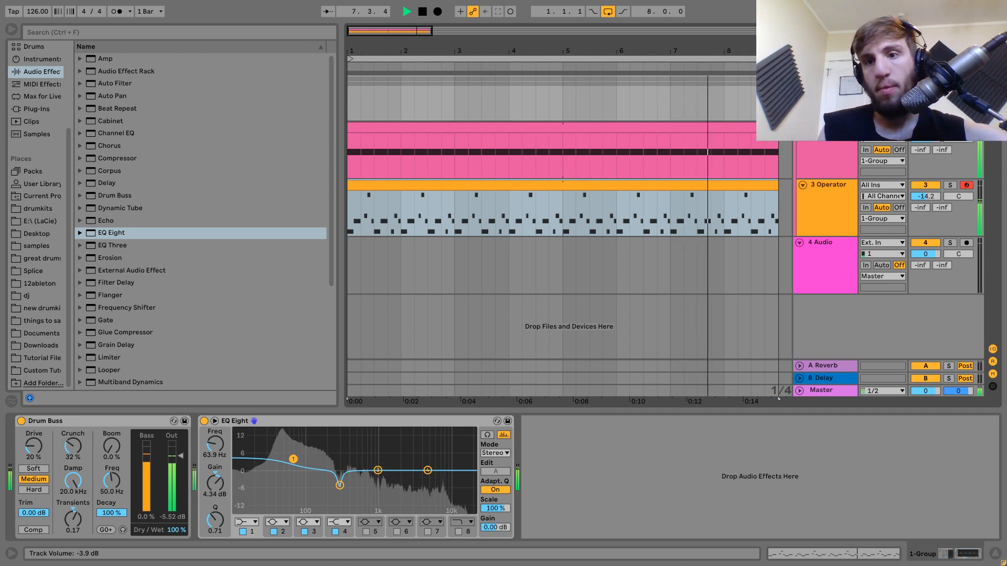
key("space")
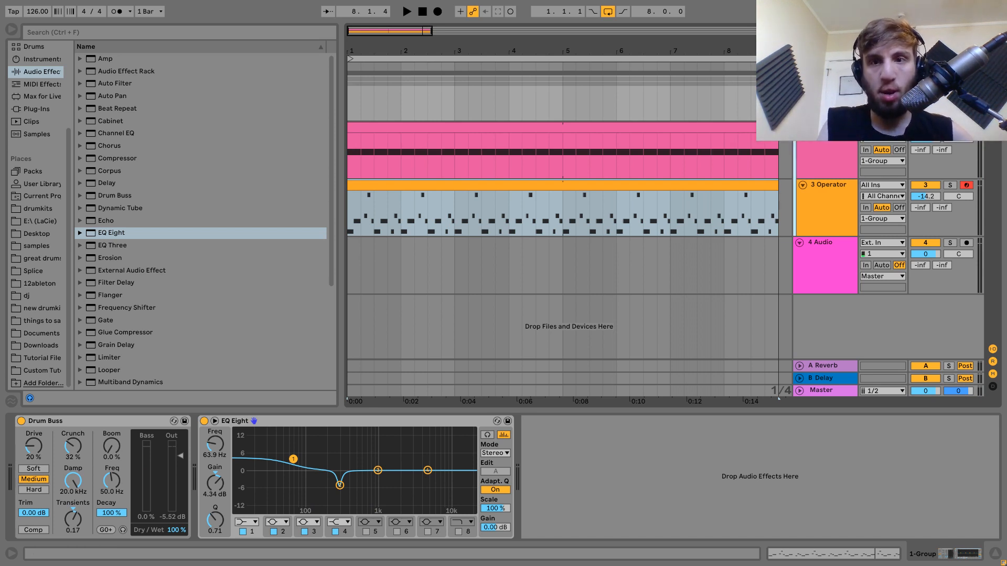
- Rename the group Low End and insert a new MIDI track below the Operator track
key("ctrl+shift+t")
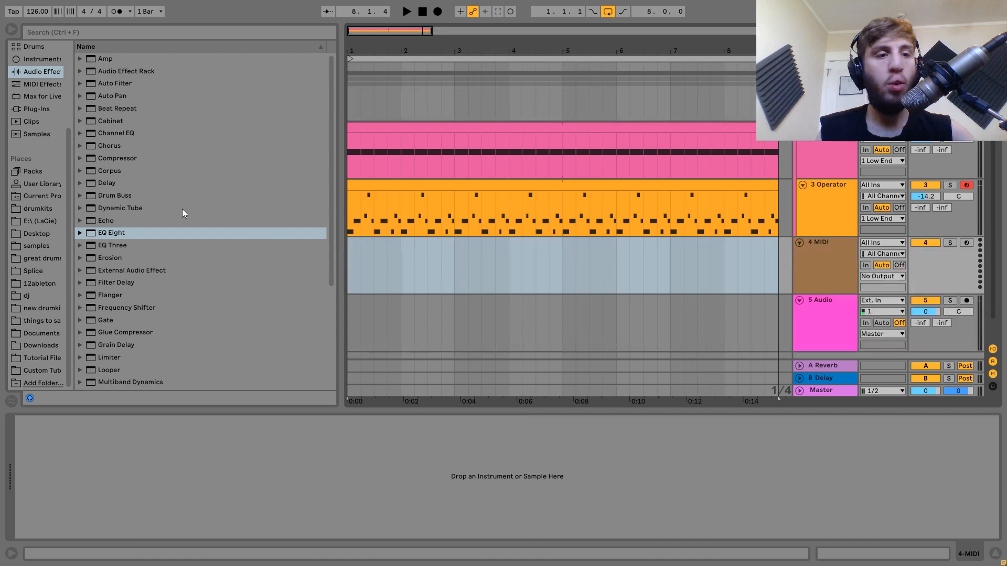
- Audition the percussion and hi-hat samples in the Defected & Toolroom Tech House Template folder
left_click(45, 358)
left_click(137, 196)
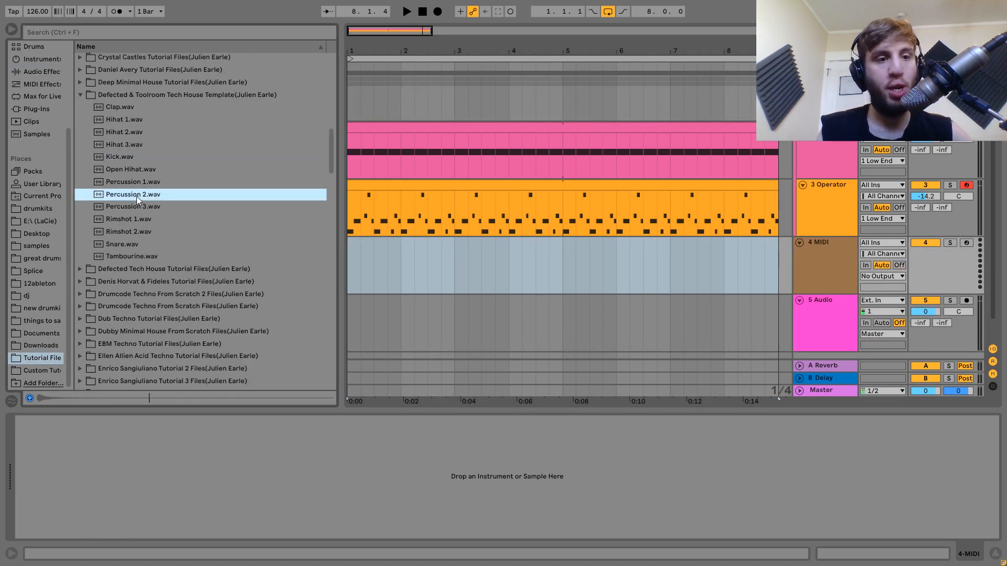
key("Up")
key("Up")
key("Up")
key("Up")
key("Up")
key("Up")
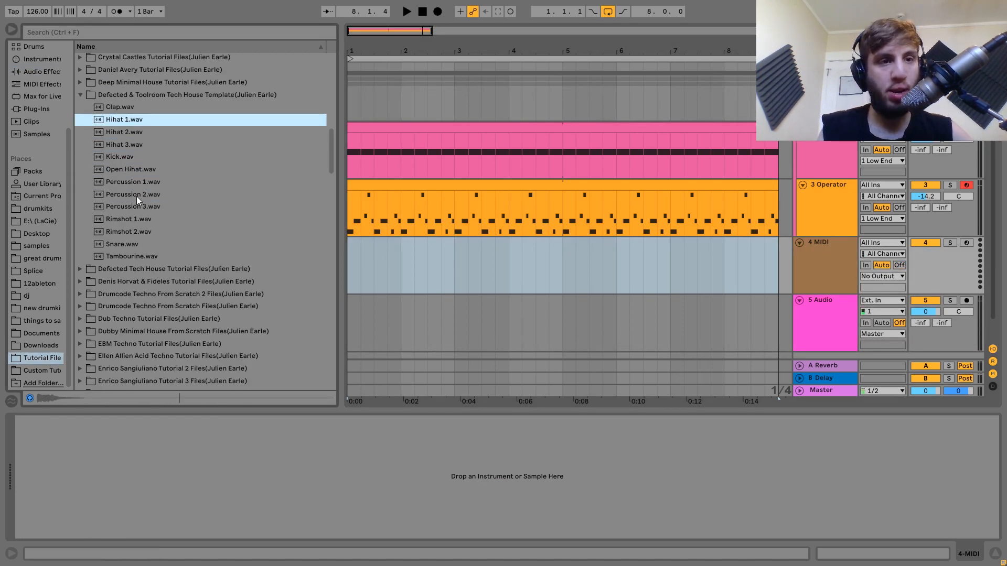
key("Down")
- Load an empty Drum Rack on the new MIDI track and fill pads C1 to D#1 with Hihat 1, Hihat 2, Hihat 3 and Open Hihat
left_click(28, 47)
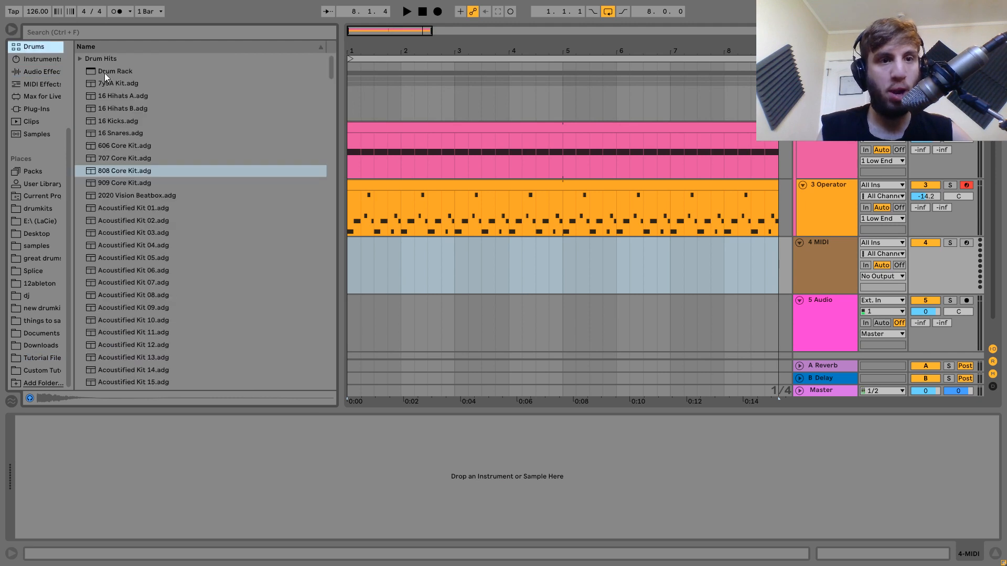
left_click(105, 72)
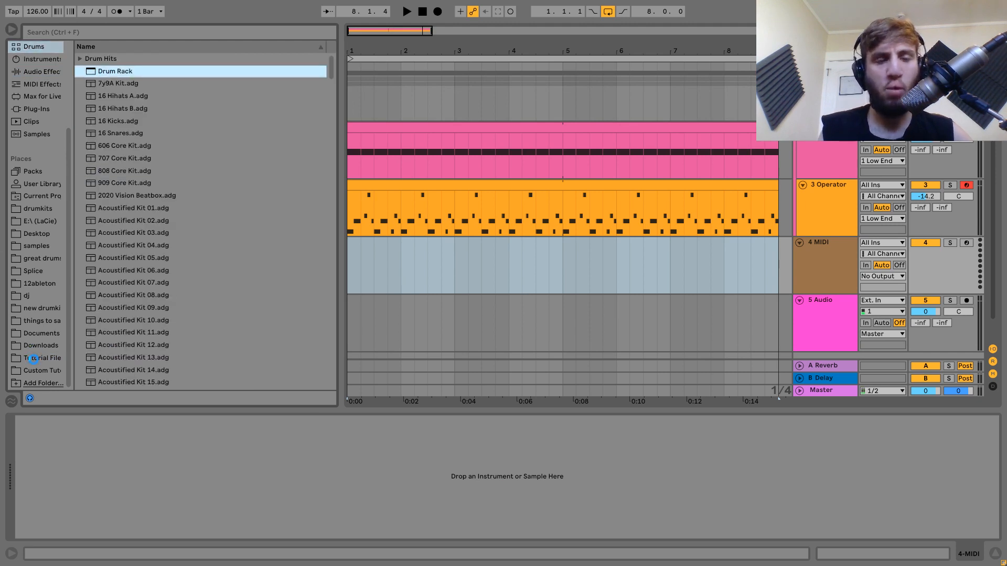
left_click(34, 360)
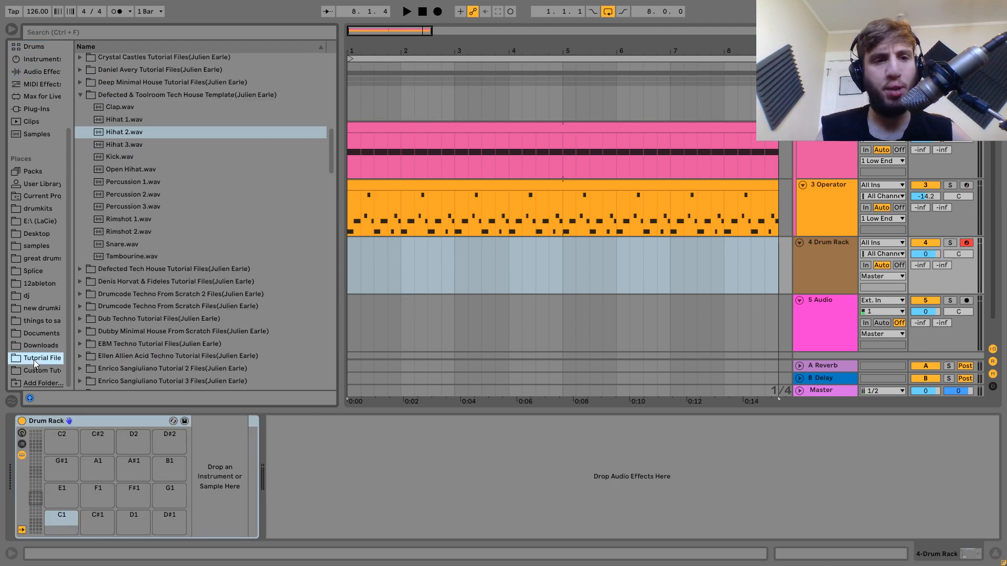
left_click(125, 145)
left_click(119, 122, "shift")
left_click(131, 169, "ctrl")
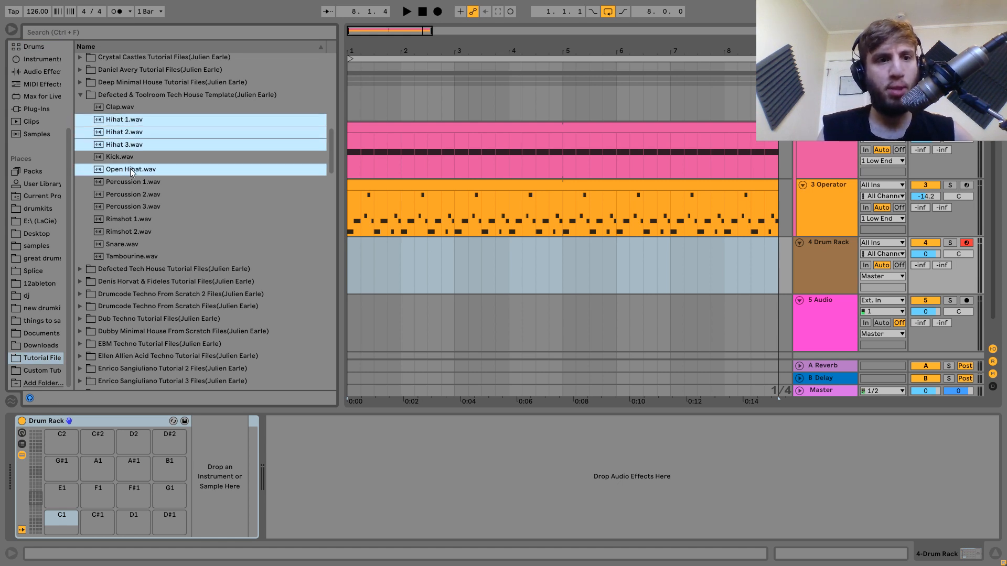
left_click_drag(118, 169, 71, 518)
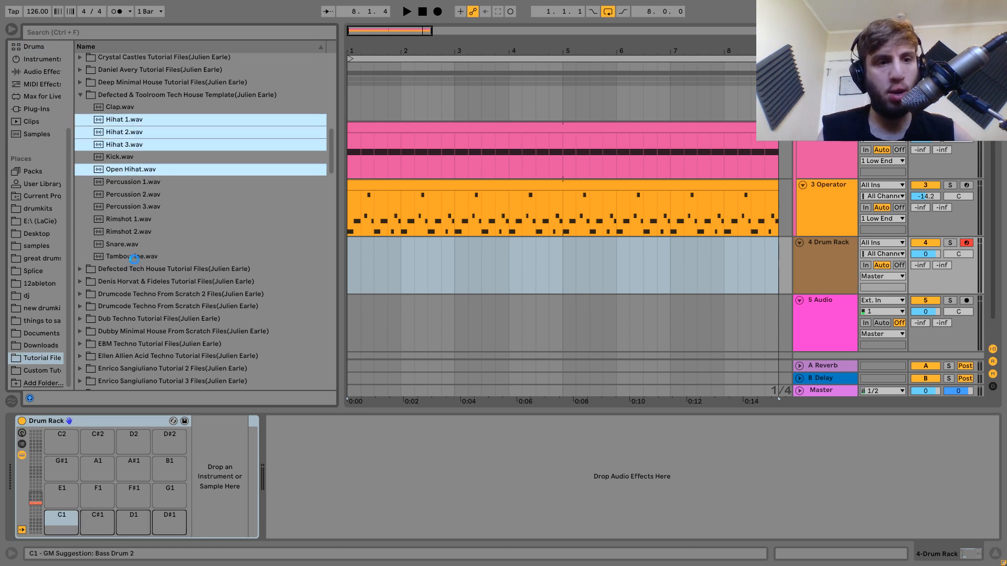
- Add Tambourine.wav to the Drum Rack's E1 pad and create a four-bar MIDI clip on the track from bar 1
left_click_drag(129, 261, 41, 556)
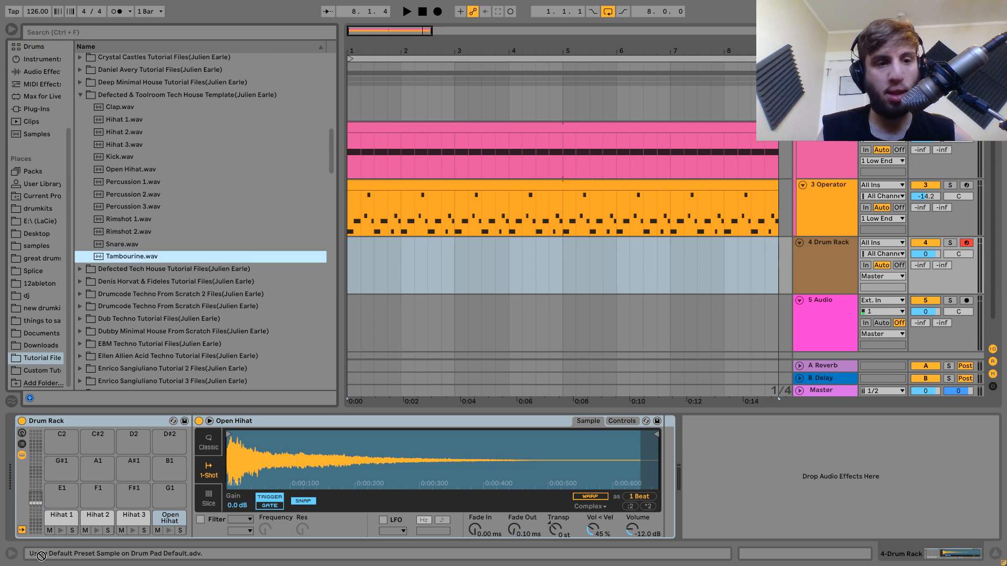
left_click_drag(68, 502, 62, 496)
left_click_drag(557, 261, 325, 276)
key("ctrl+shift+m")
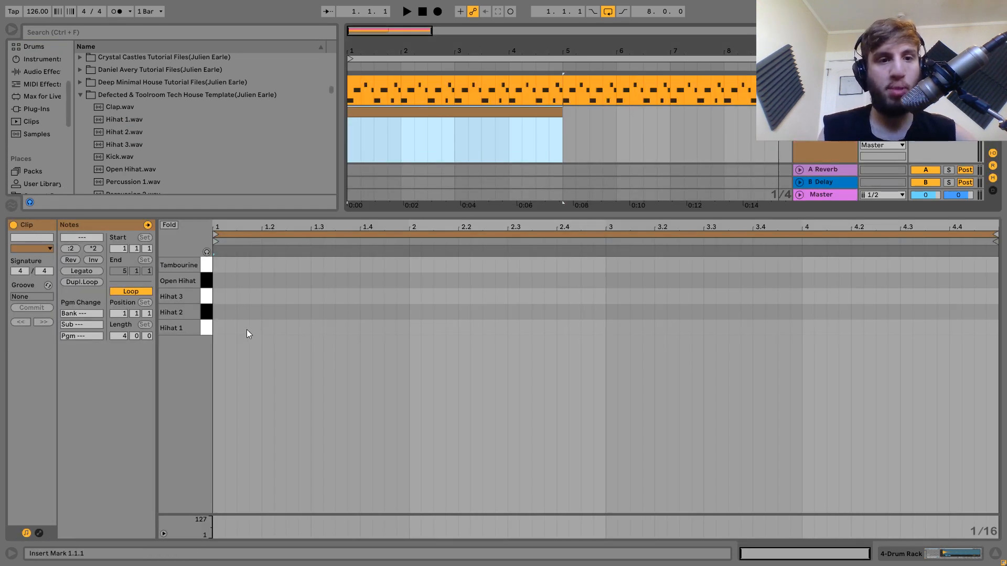
- Place Open Hihat notes on the third sixteenth of all four beats in bar 1
double_click(243, 281)
key("space")
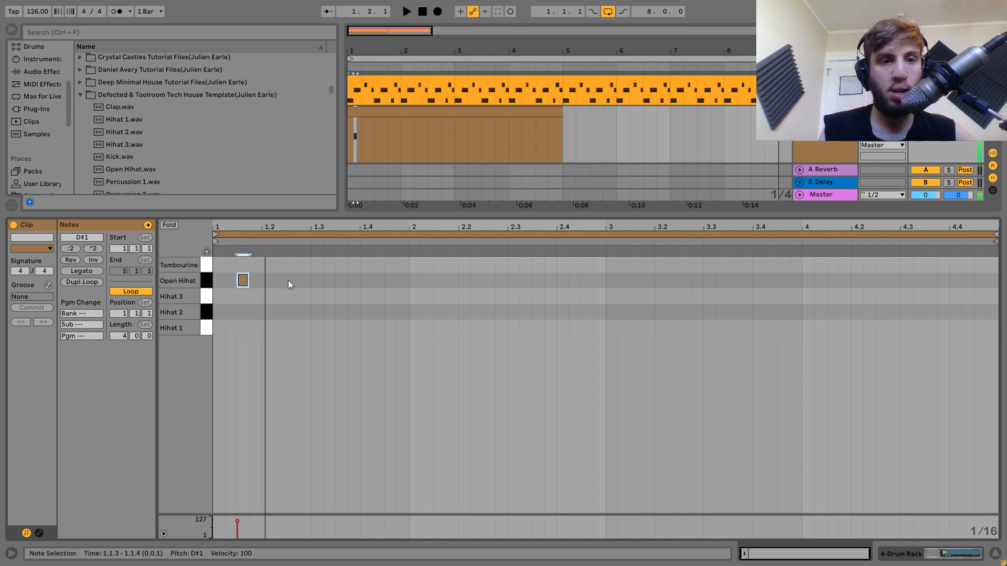
double_click(289, 281)
left_click(347, 284)
double_click(342, 281)
key("space")
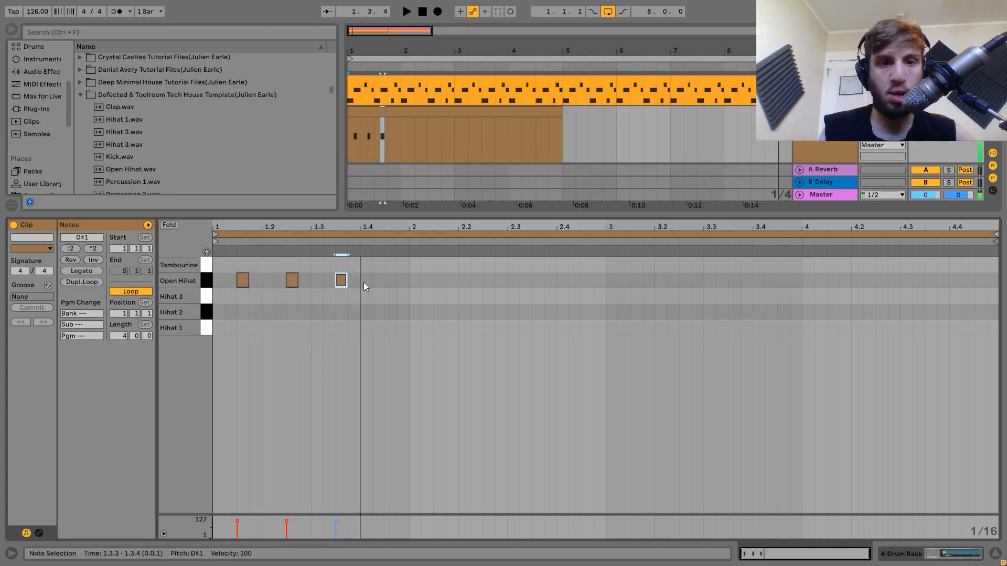
double_click(392, 283)
- Duplicate the bar 1 Open Hihat notes to fill bars 2 to 4 and start playback
key("ctrl+a")
key("ctrl+d")
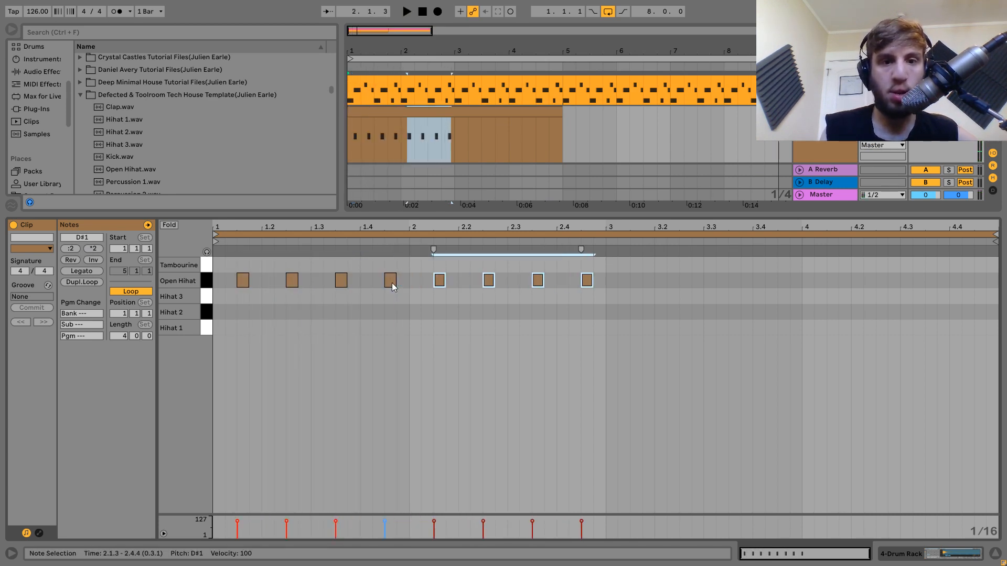
key("ctrl+a")
key("ctrl+d")
key("space")
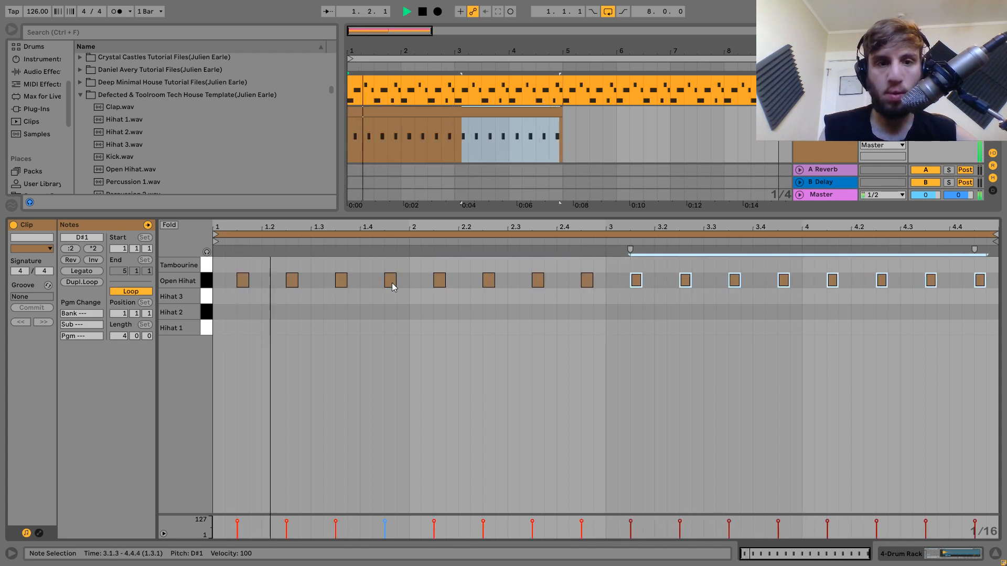
- Audition the note at 1.4.3 on the other hi-hat samples during playback and return it to Open Hihat
left_click(392, 283)
key("Up")
key("Down")
key("Down")
key("Down")
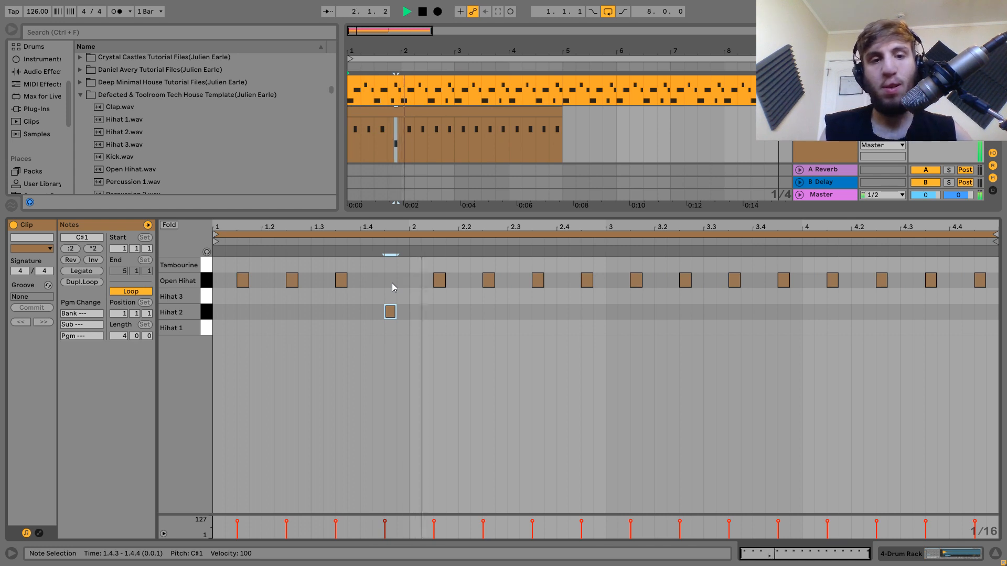
key("space")
key("space")
key("Down")
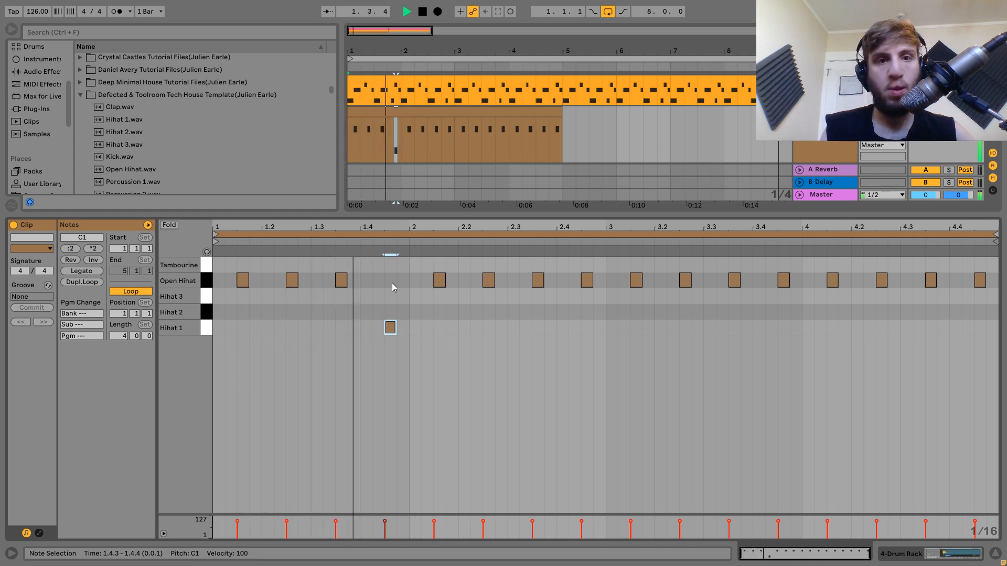
key("Up")
key("Up")
key("Up")
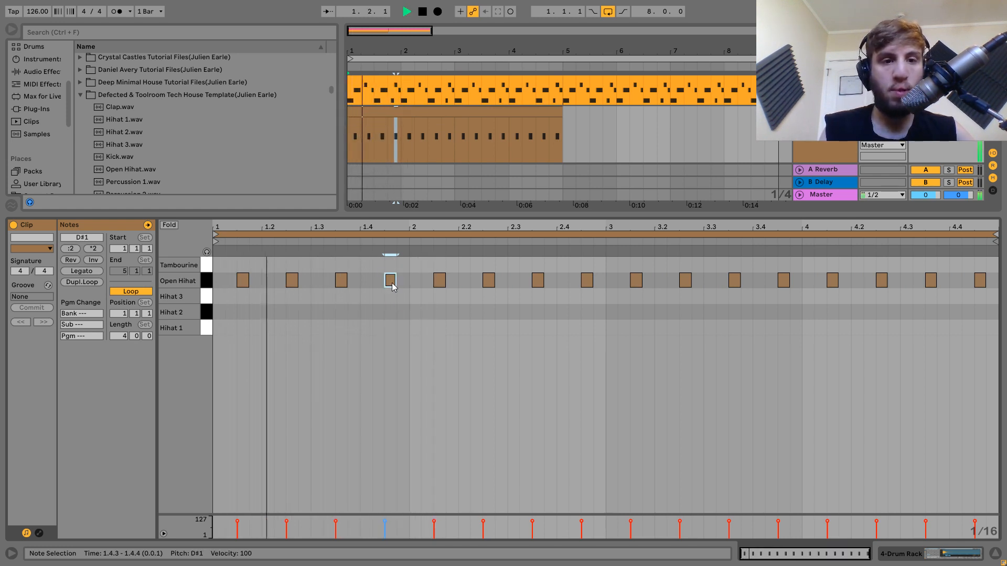
key("space")
key("space")
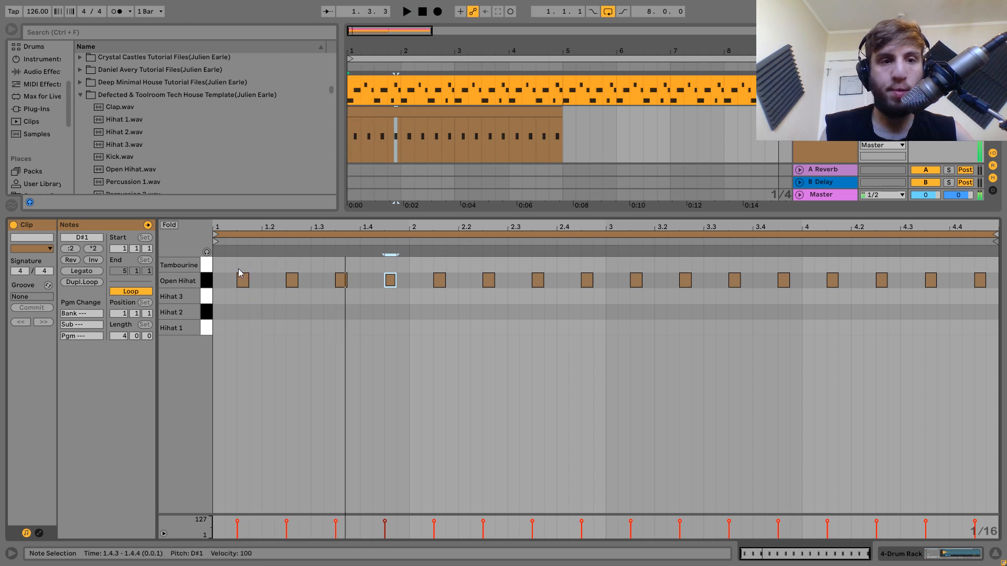
- Place Tambourine notes at 1.1.1 and 1.1.2, nudge the second slightly late off the grid, and check the feel in playback
key("space")
double_click(231, 265)
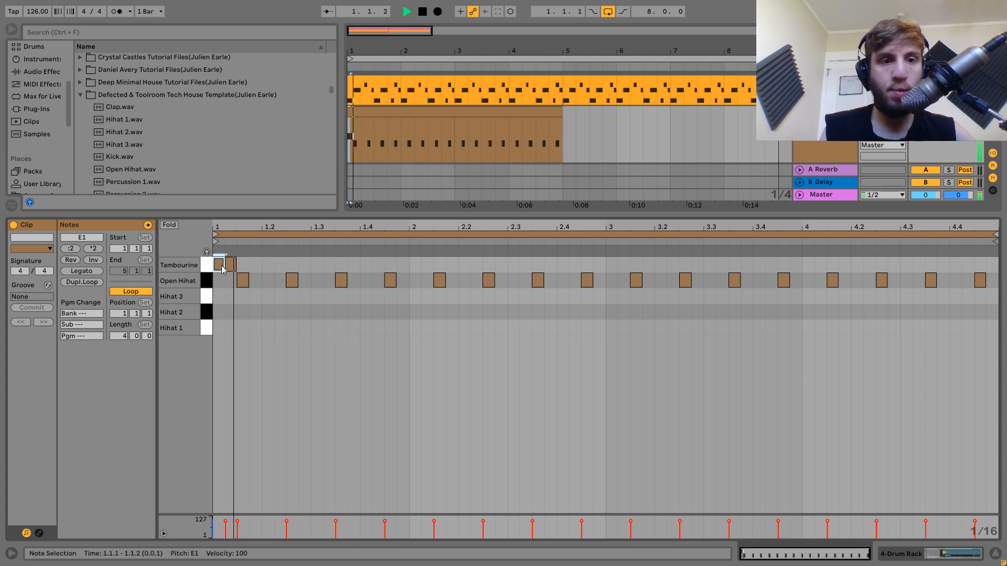
key("space")
left_click(234, 270)
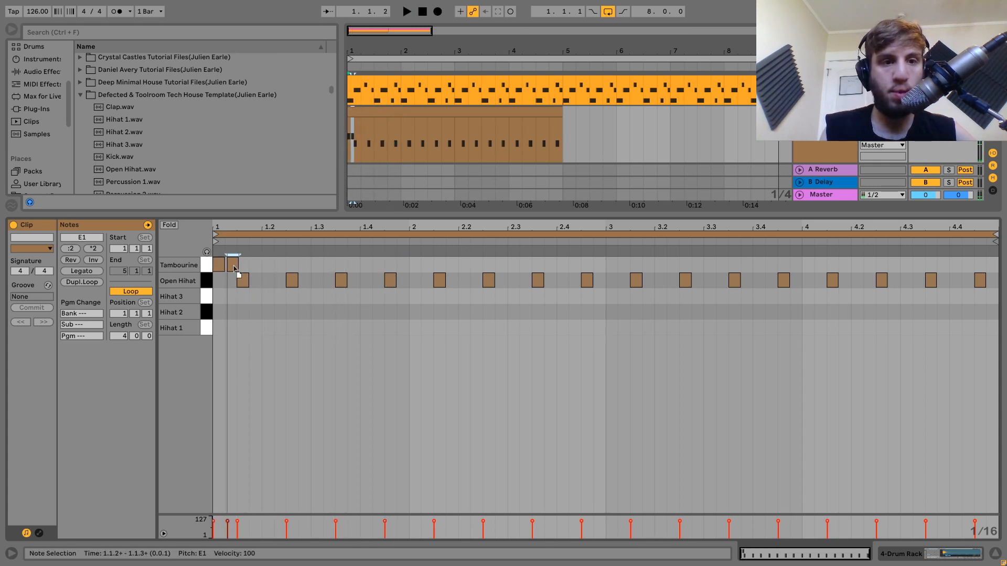
key("space")
key("space")
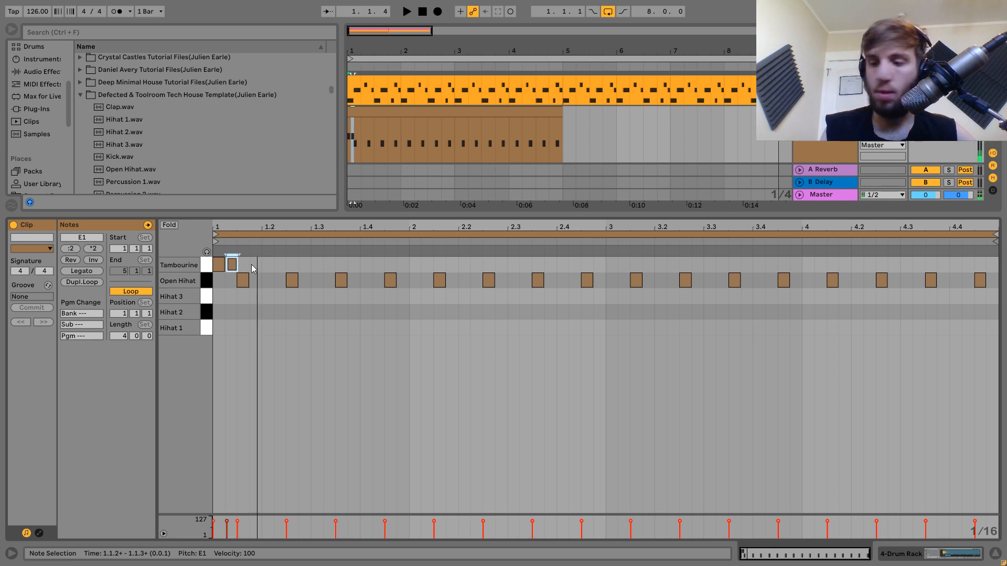
key("space")
key("space")
- Duplicate the two Tambourine notes onto beat 2 of bar 1 and listen to them
left_click_drag(263, 267, 218, 262)
key("ctrl+d")
key("space")
key("space")
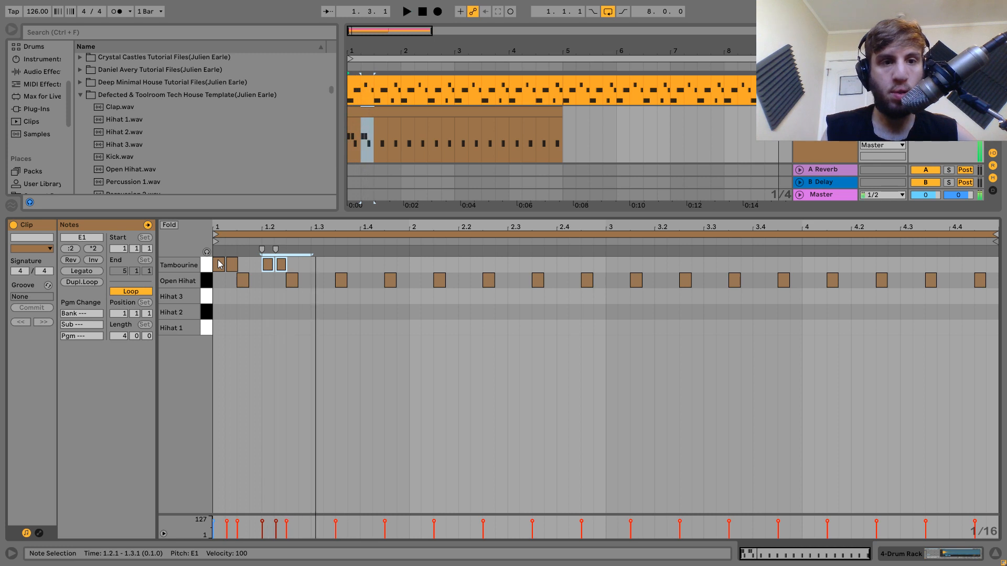
- Duplicate the beat 2 Tambourine pair, shift the copy back to 1.2.3, delete its first note and listen to the result
key("ctrl+d")
key("Left")
key("Left")
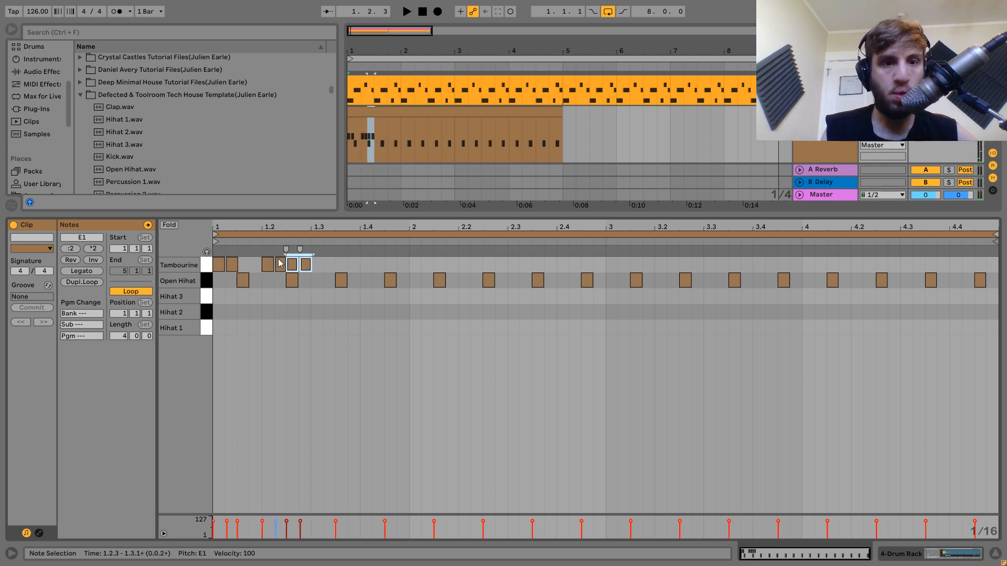
double_click(291, 267)
key("space")
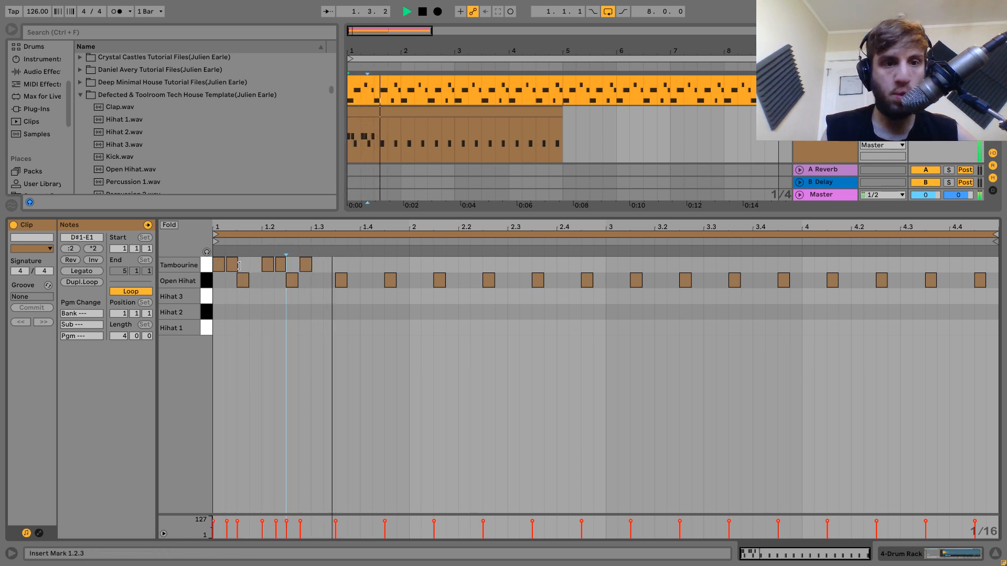
key("space")
- Duplicate the first two beats of Tambourine and Open Hihat notes repeatedly until all four bars are filled, and start playback
left_click_drag(310, 302, 197, 254)
key("ctrl+d")
key("ctrl+d")
key("ctrl+z")
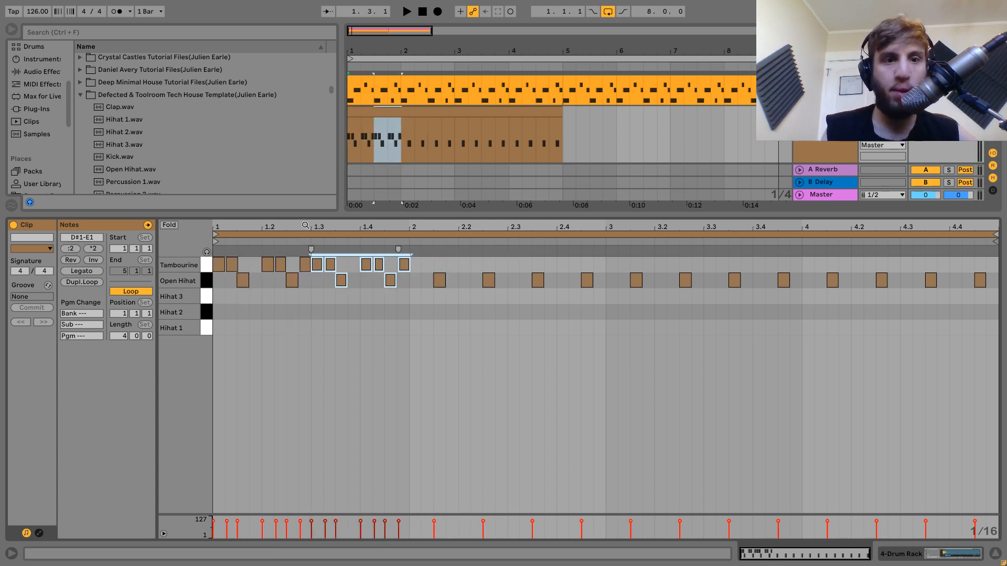
mouse_move(305, 226)
left_mouse_down()
mouse_move(333, 283)
mouse_move(337, 249)
mouse_move(324, 225)
left_mouse_up()
key("ctrl+d")
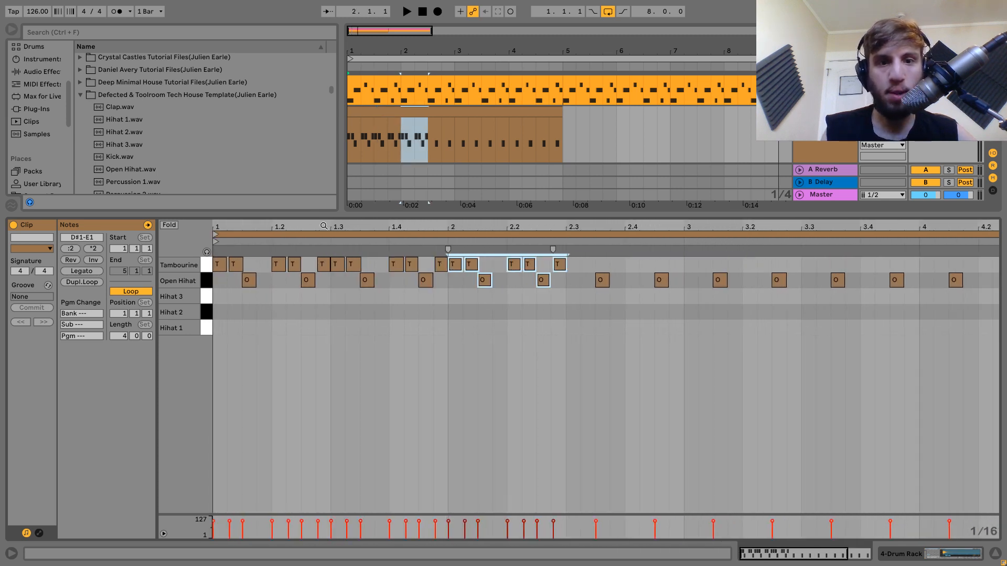
key("ctrl+d")
key("ctrl+d")
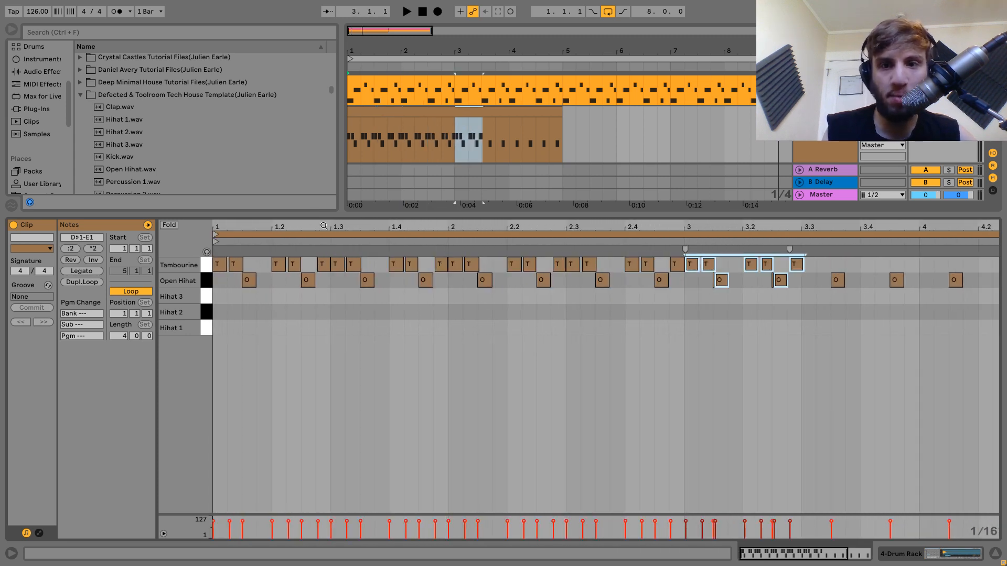
key("alt+Left")
scroll(681, 289, "right", 3)
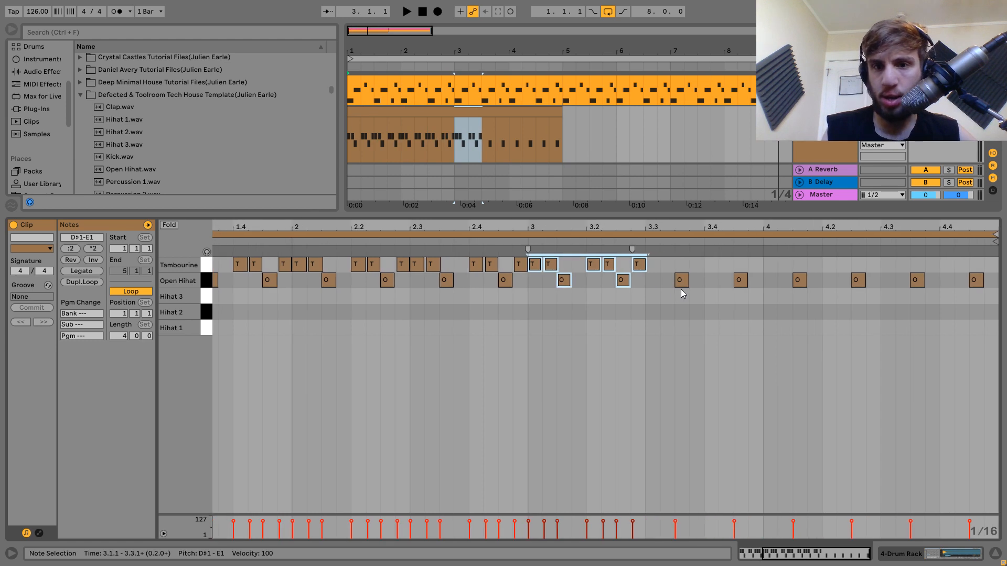
key("ctrl+d")
key("ctrl+d")
key("ctrl+d")
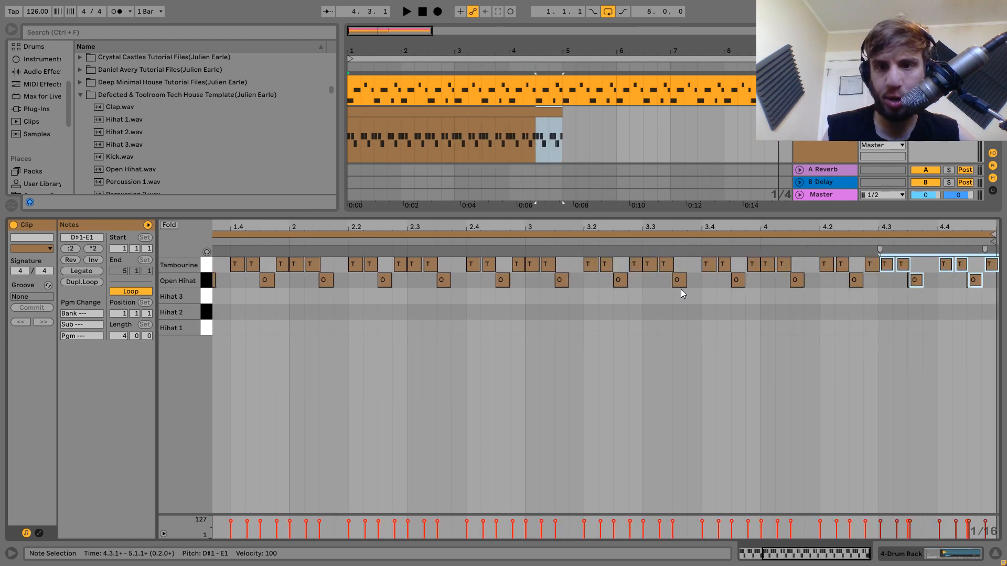
key("space")
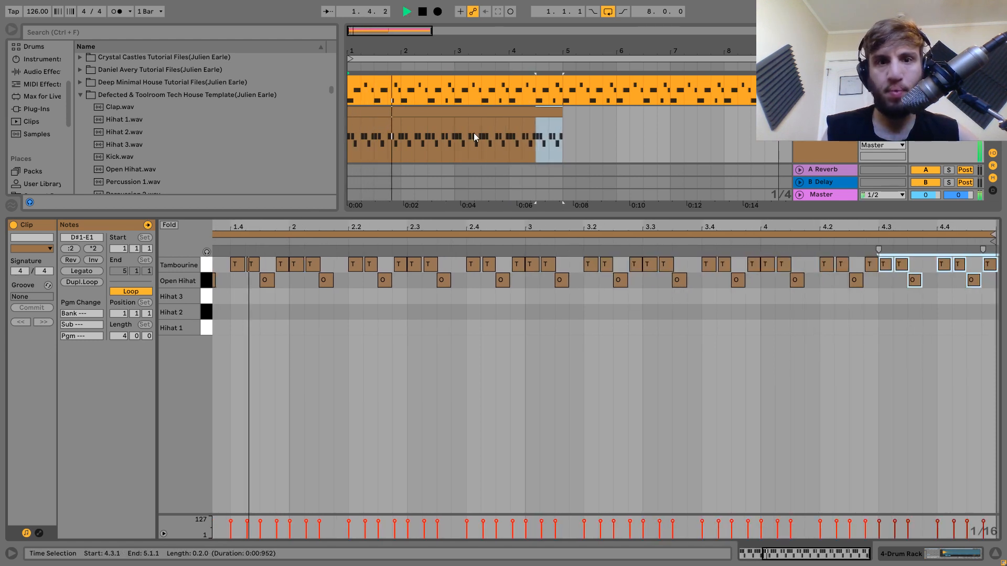
- Extend the looped Drum Rack clip to the end of bar 8 and play it back
left_click(468, 113)
left_click_drag(556, 112, 778, 112)
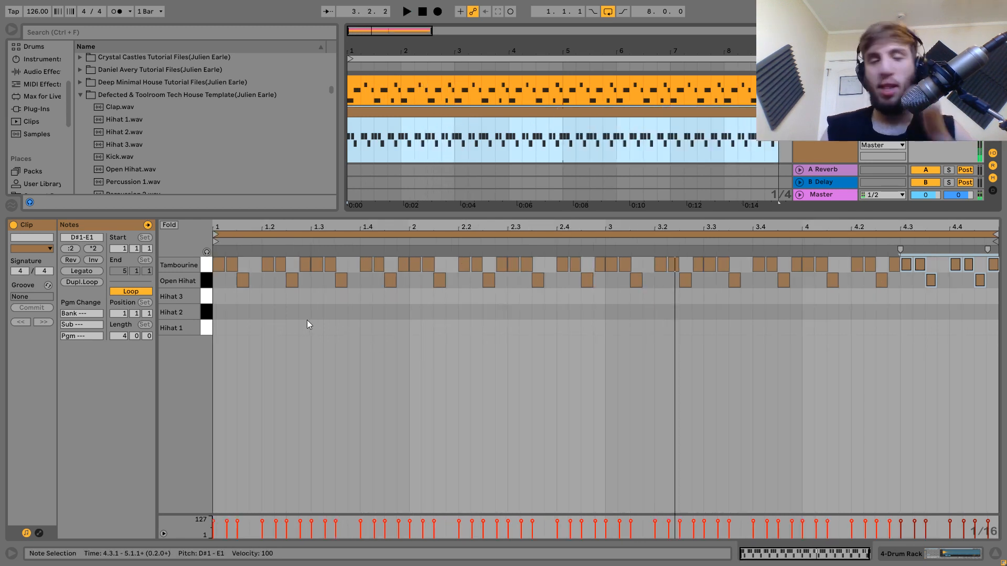
key("space")
key("space")
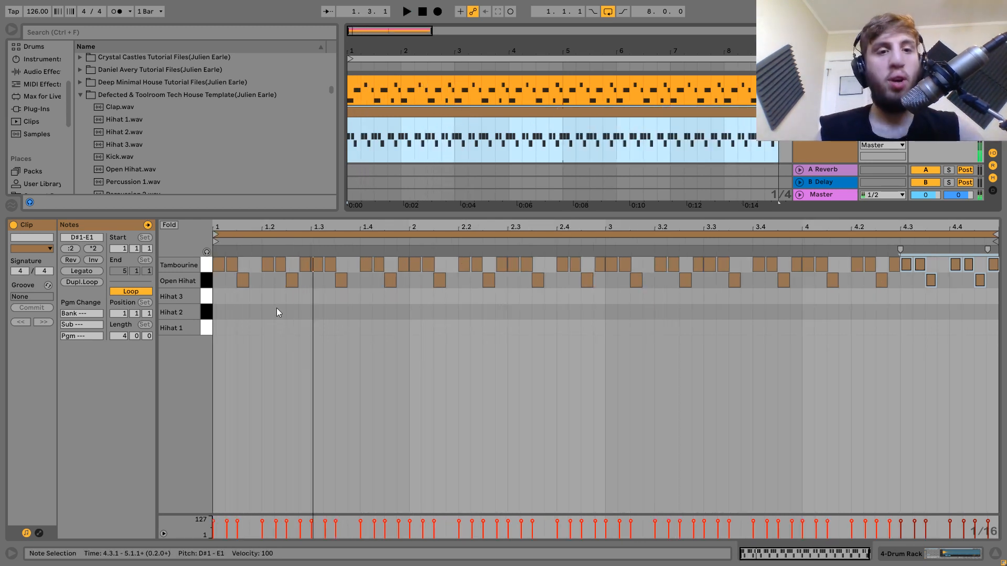
- Add a hi-hat note in bar 1, move it to the Hihat 1 row, and shift it to just after 1.2.4
double_click(255, 297)
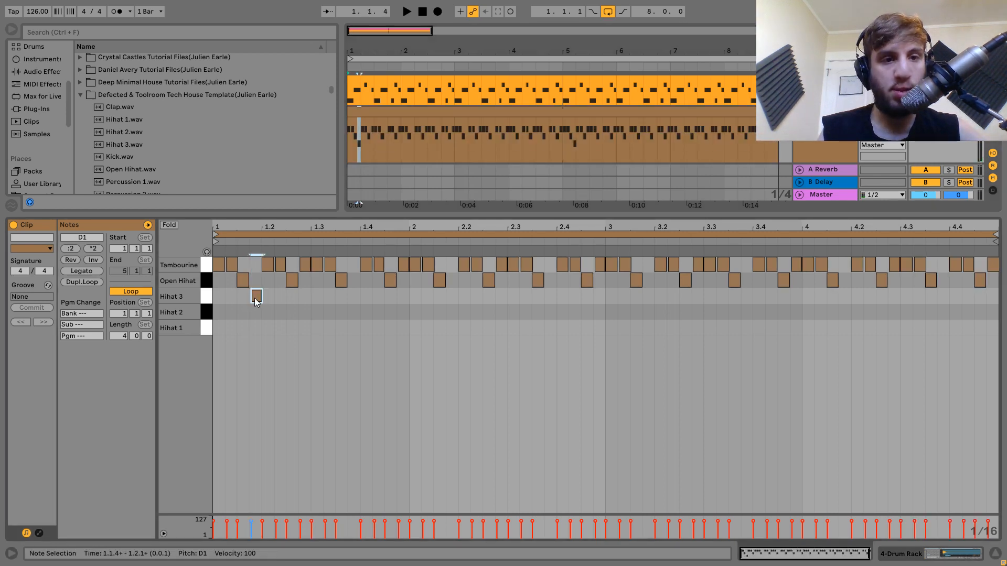
key("space")
key("Down")
key("Down")
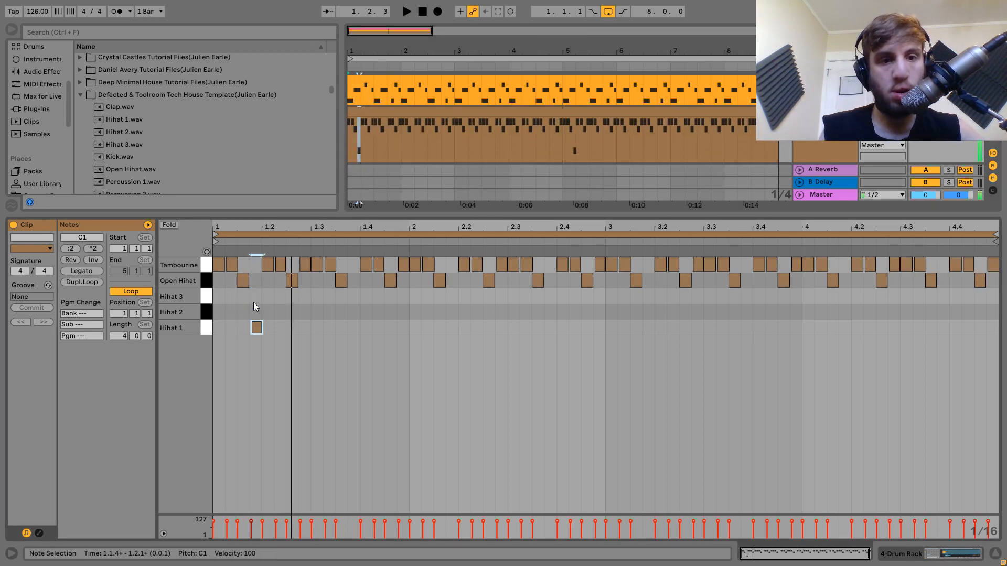
key("Right")
key("Right")
key("Right")
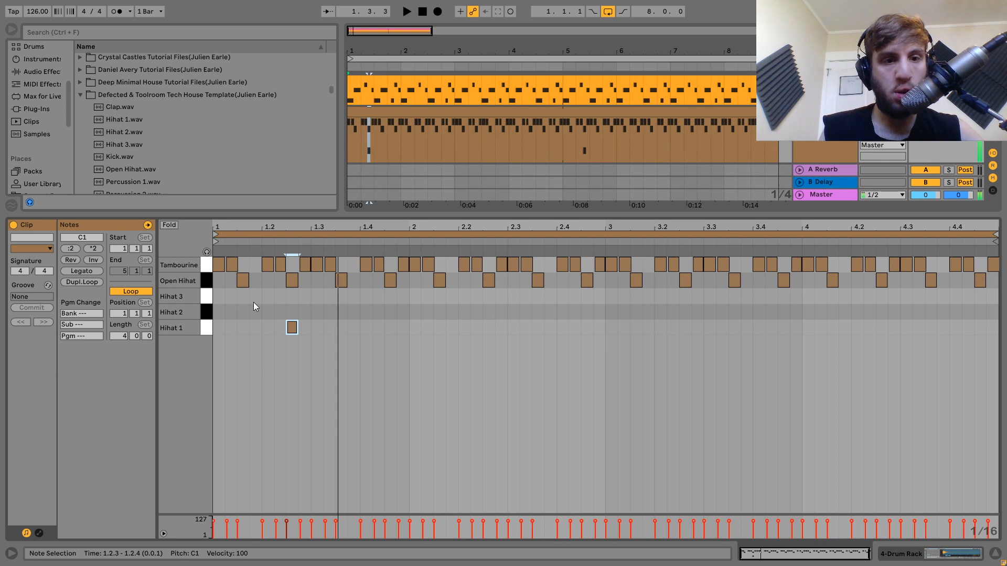
key("Right")
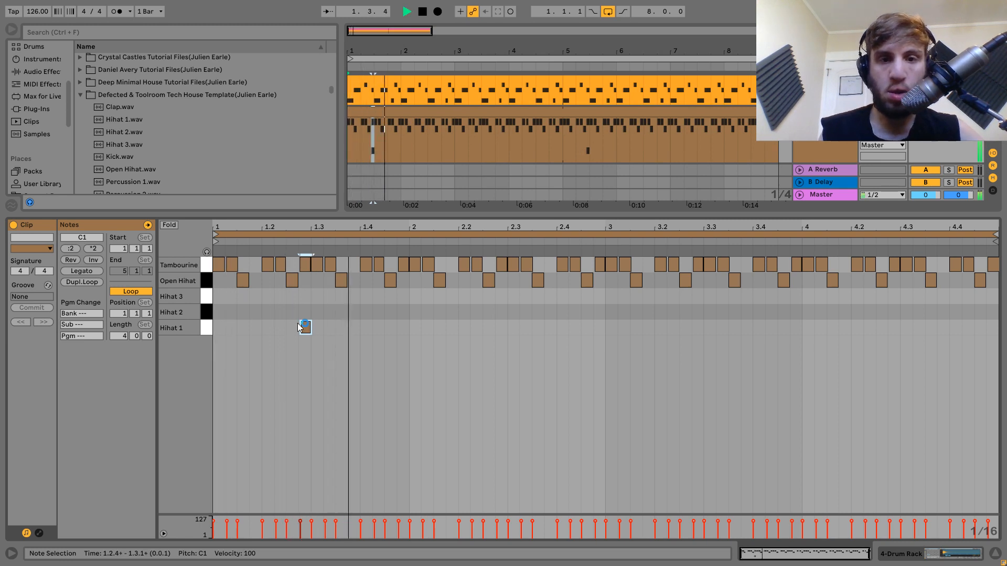
- Duplicate the Hihat 1 note to just after 1.2.2, set both velocities to 56, move the copy to the Hihat 3 row and play it back
left_click_drag(297, 324, 312, 386)
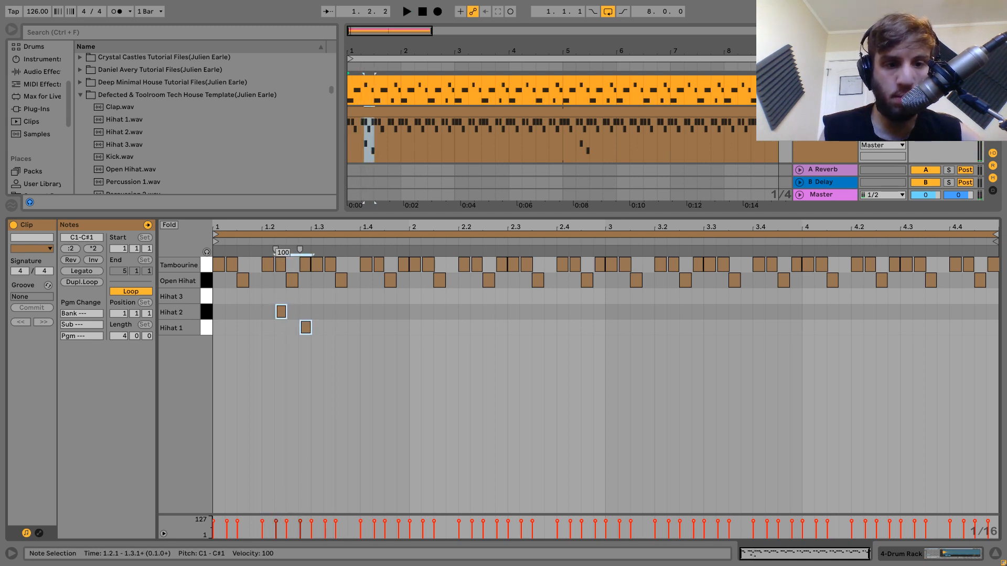
key("space")
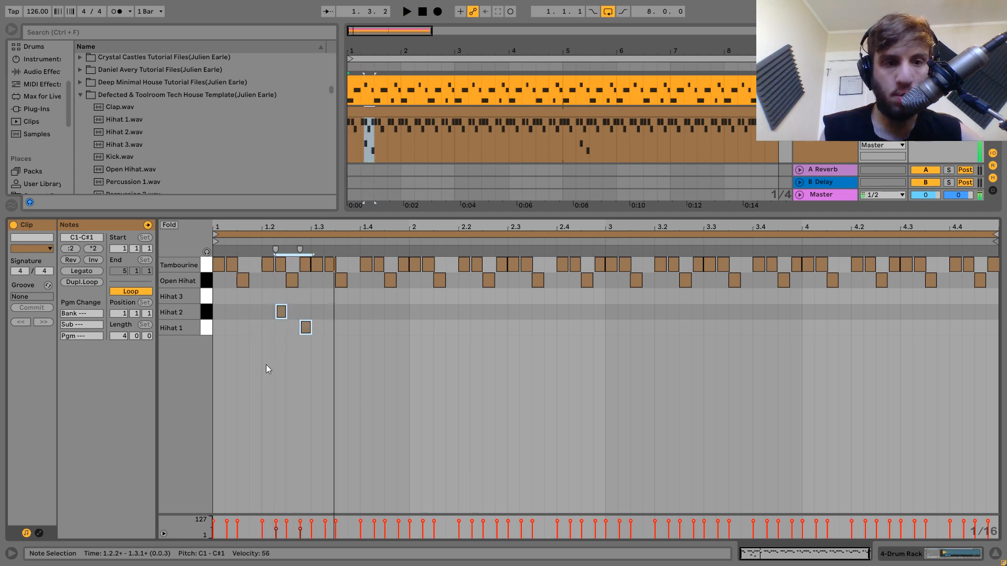
left_click(281, 311)
key("space")
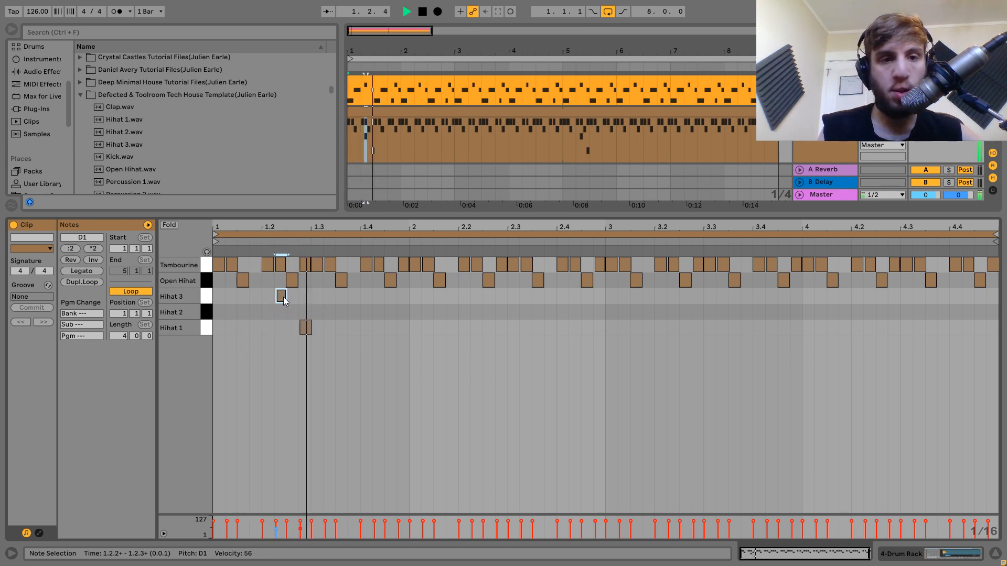
- Copy the Hihat 3 note to just after 1.3.2 and 1.3.4, and move the 1.3.2 copy to the Hihat 1 row
key("space")
left_click_drag(283, 297, 356, 298)
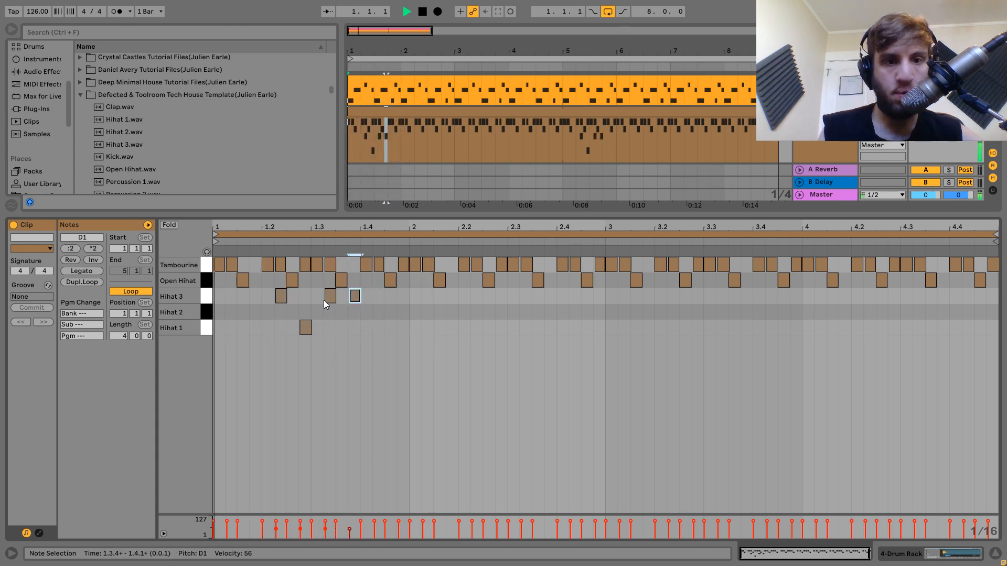
left_click(330, 296)
key("Down")
key("Down")
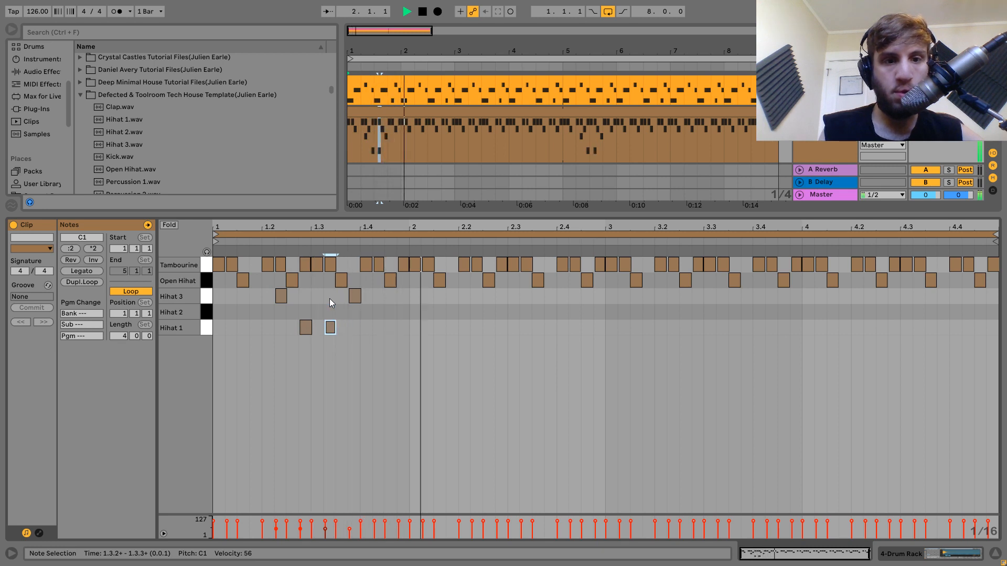
- Copy the Hihat 3 note after 1.3.4 to just after 1.4.4 and move the copy to the Hihat 1 row
left_click(355, 298)
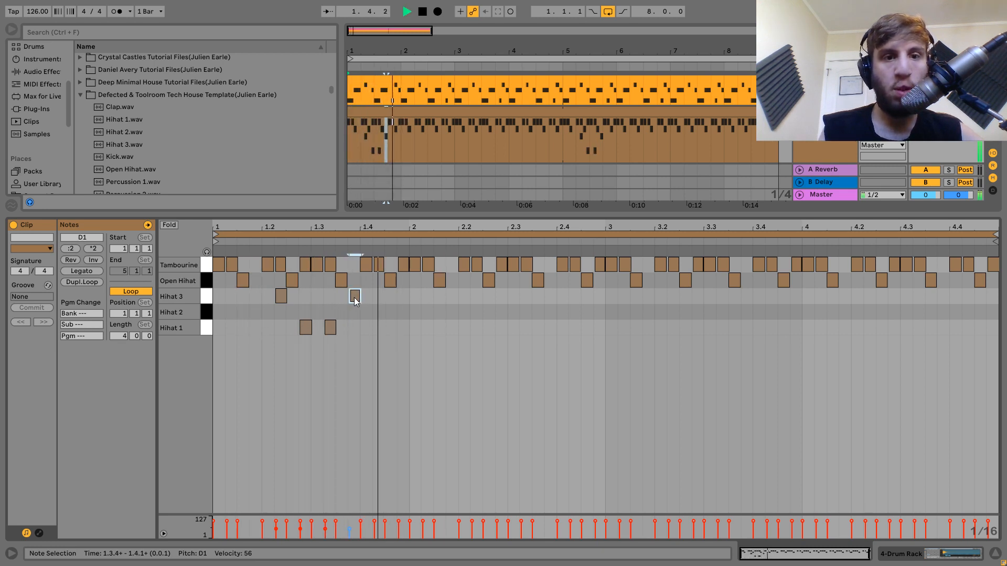
left_click_drag(354, 298, 406, 311)
key("Down")
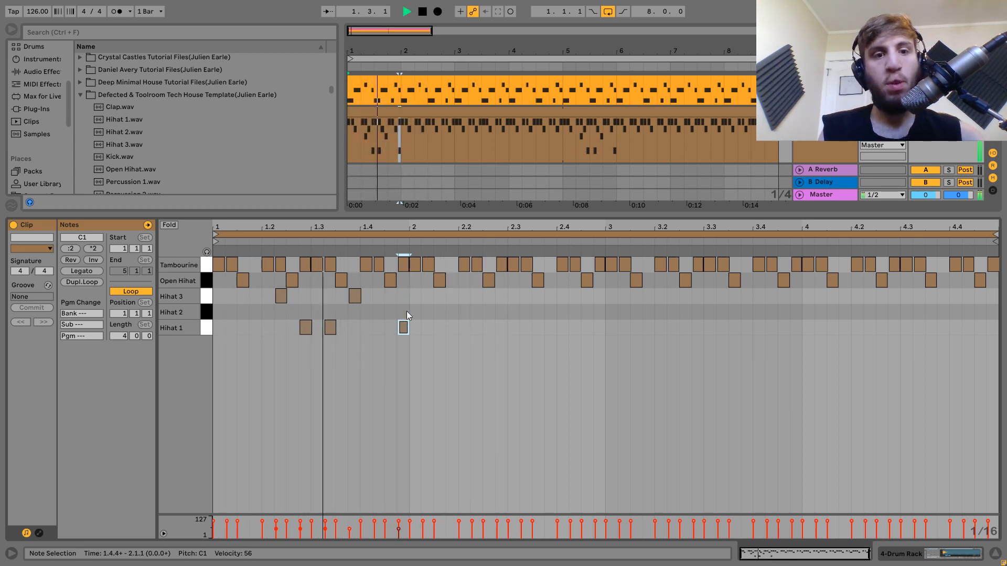
- Duplicate the bar 1 hi-hat pattern across bars 2 to 4 and play the clip back
key("space")
left_click_drag(408, 347, 213, 277)
key("ctrl+d")
key("ctrl+d")
key("ctrl+d")
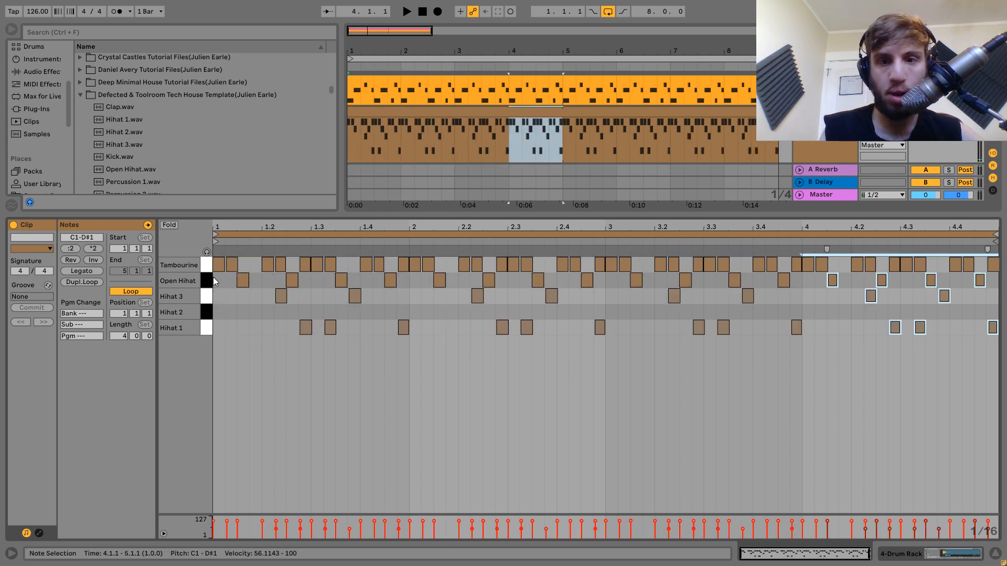
key("space")
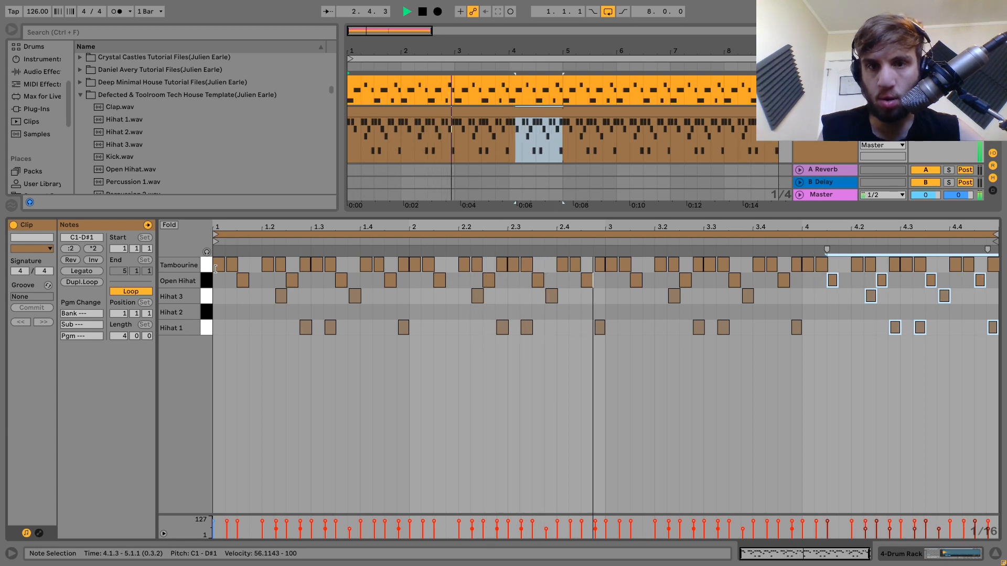
- Add Drum Buss to the Drum Rack track, with the drive type set to Medium and Damp at 20.0 kHz
left_click(843, 149)
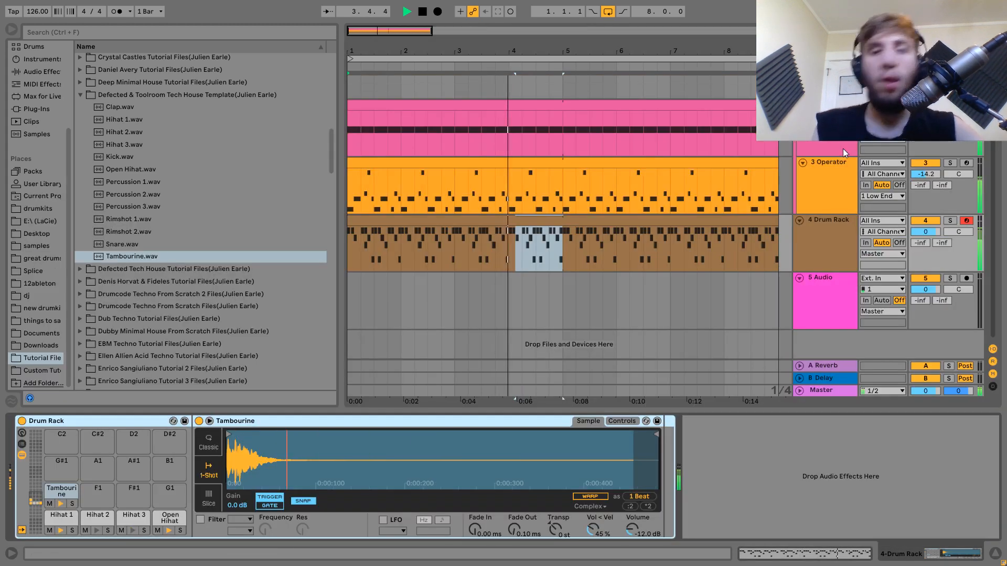
left_click(42, 71)
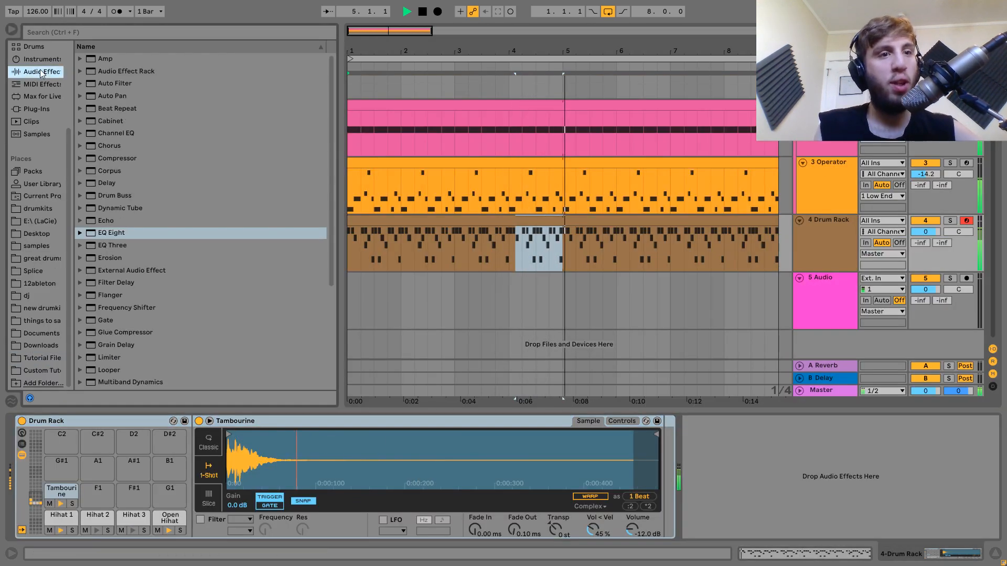
left_click(110, 197)
double_click(110, 197)
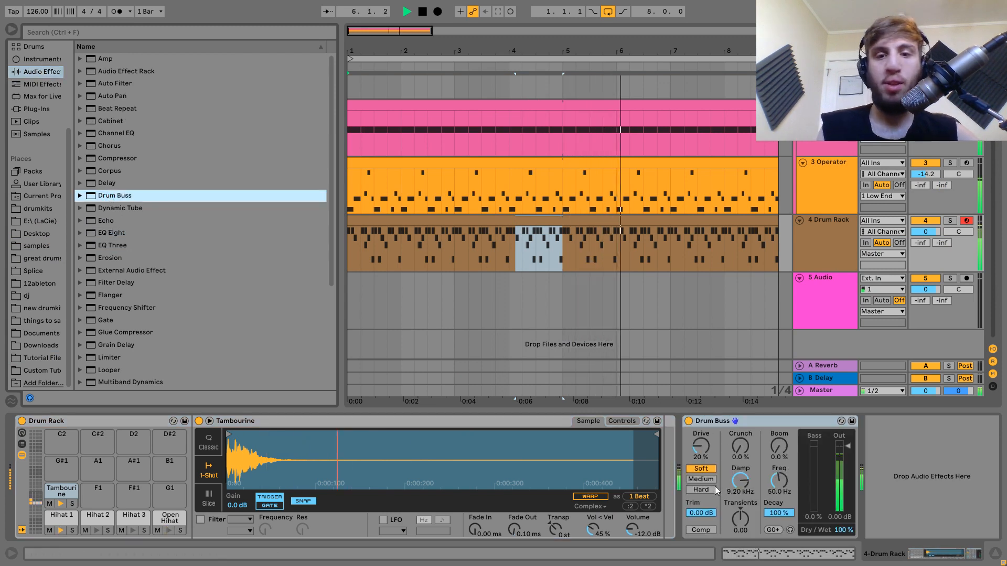
left_click(736, 421)
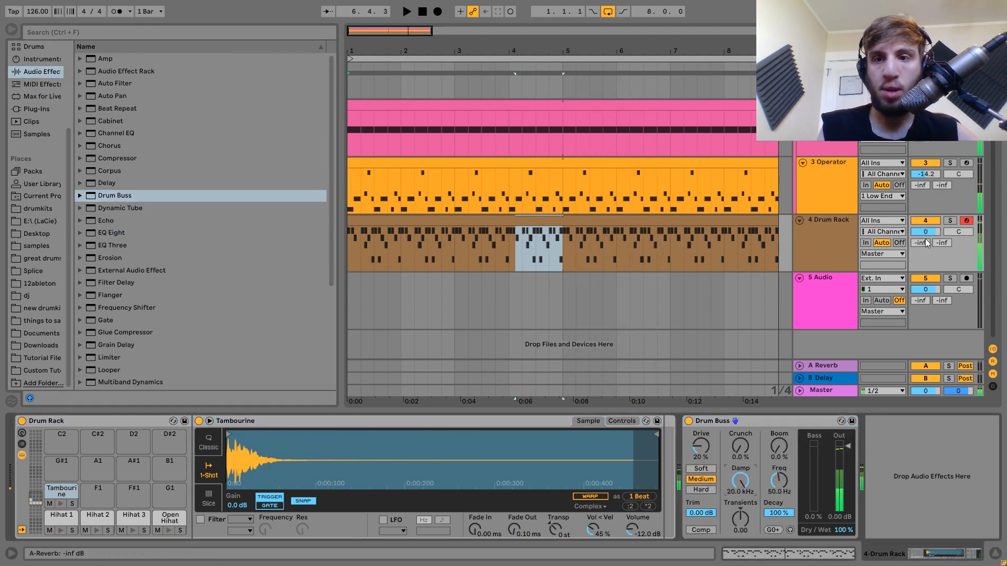
- Lower the Drum Rack track volume to -8.2 dB while listening to the mix
key("space")
left_click_drag(926, 232, 926, 238)
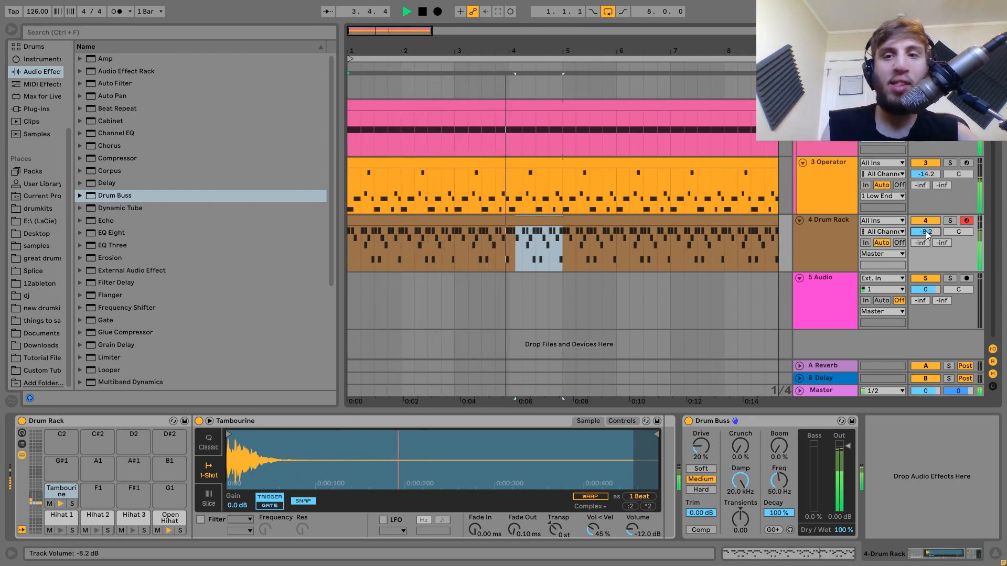
key("space")
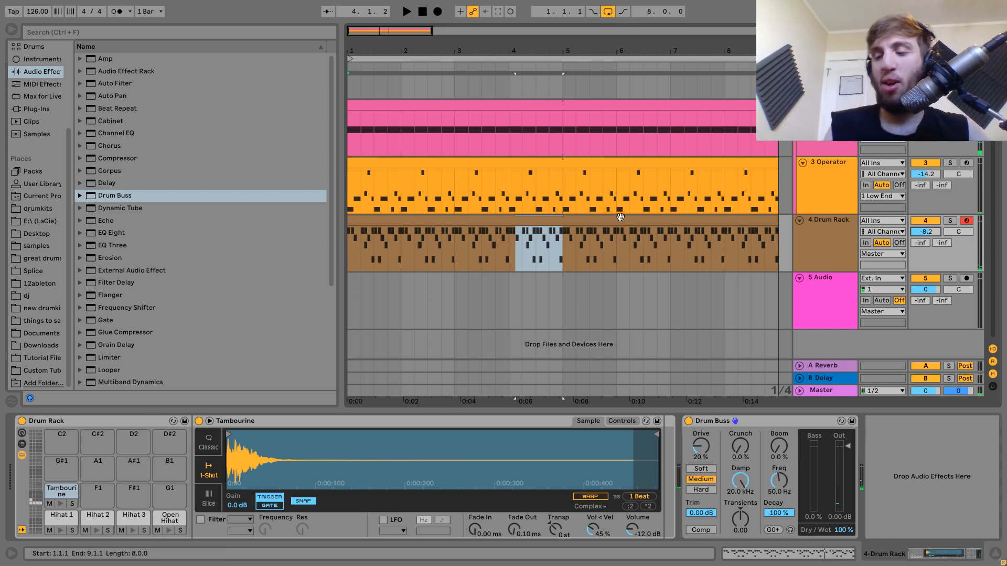
- Transpose the Open Hihat sample to +3 st, shorten its end, and set Fade Out to 141 ms and volume to -7.43 dB
left_click(615, 230)
left_click(612, 221)
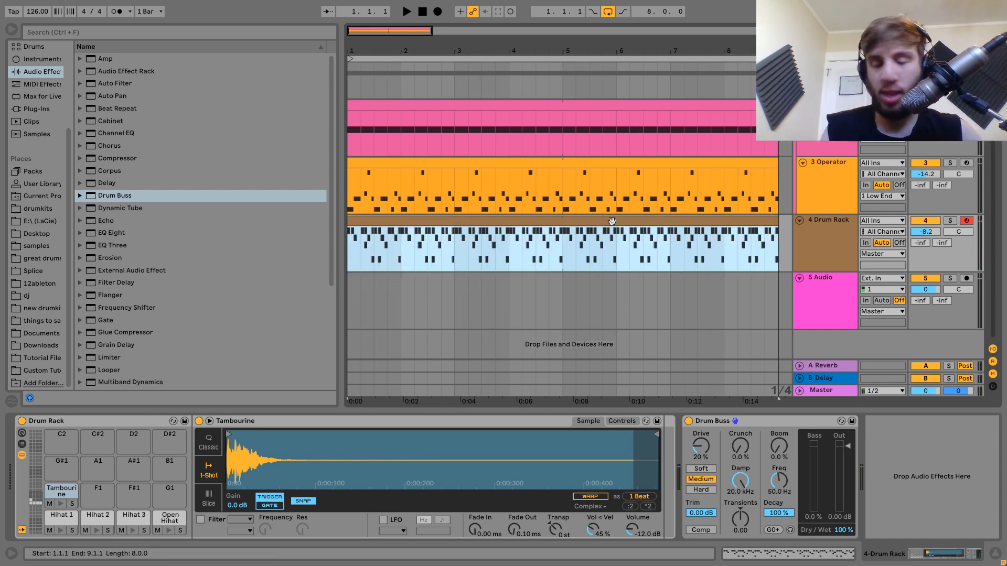
key("space")
left_click(170, 518)
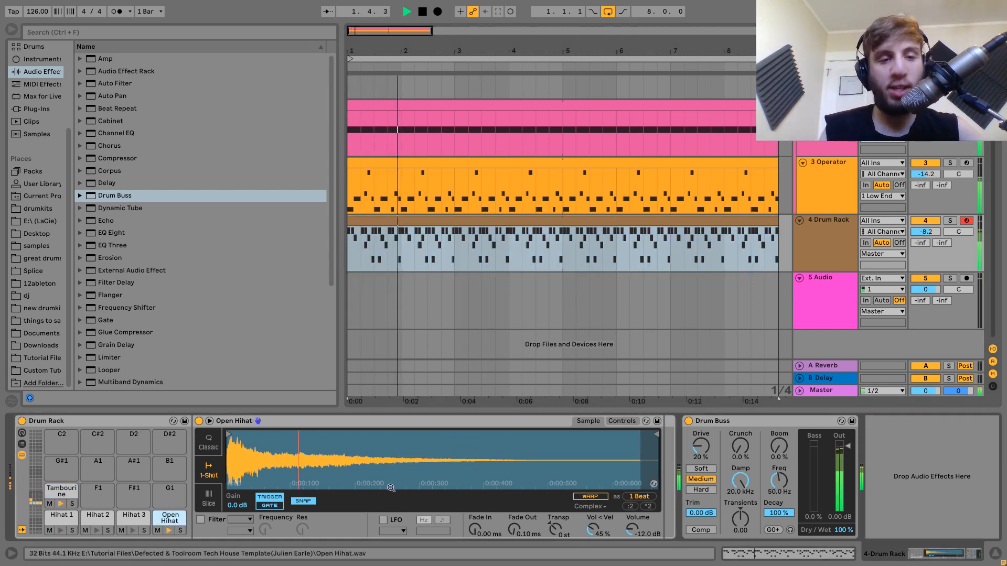
key("space")
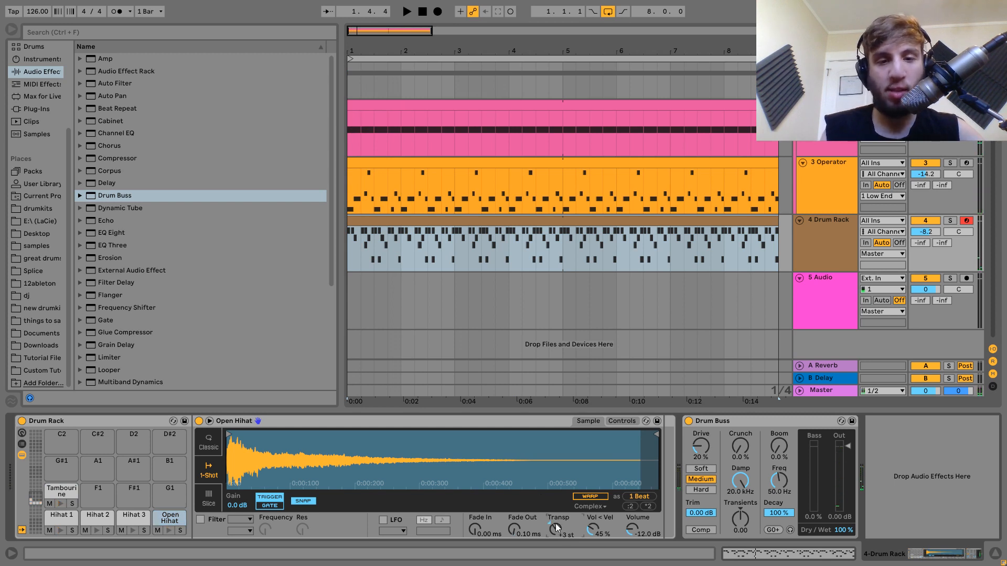
mouse_move(524, 534)
left_mouse_down()
mouse_move(554, 514)
mouse_move(514, 550)
left_mouse_up()
key("space")
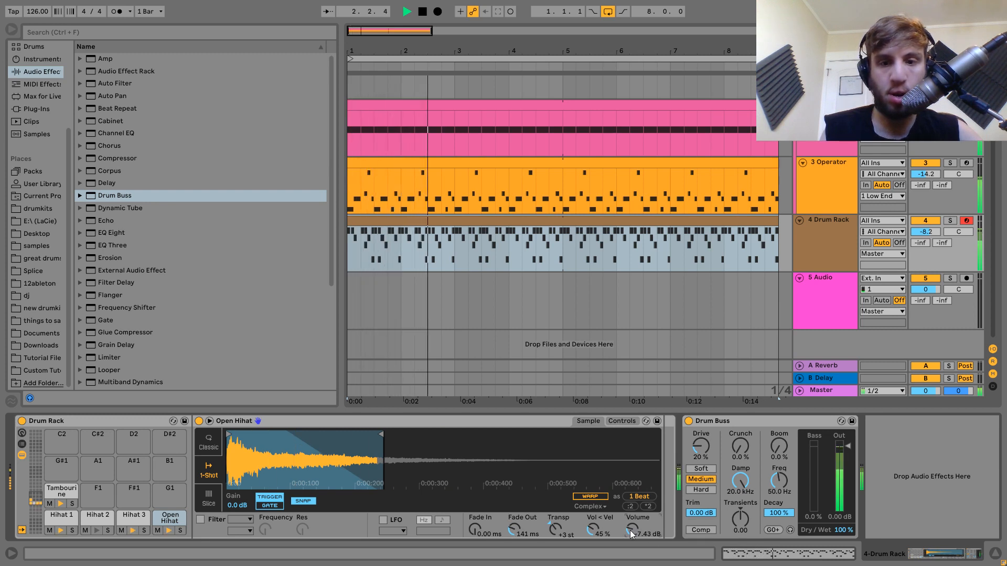
- Set the Open Hihat's transpose to +1 st and volume to -10.4 dB, and lower the Drum Rack track volume to -9.0 dB
left_click_drag(559, 535, 559, 540)
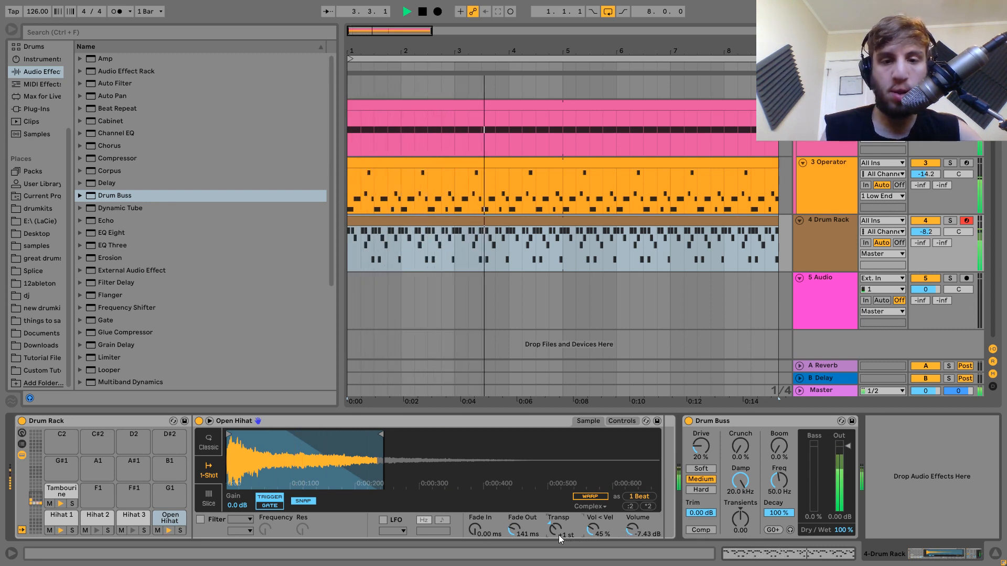
left_click(652, 536)
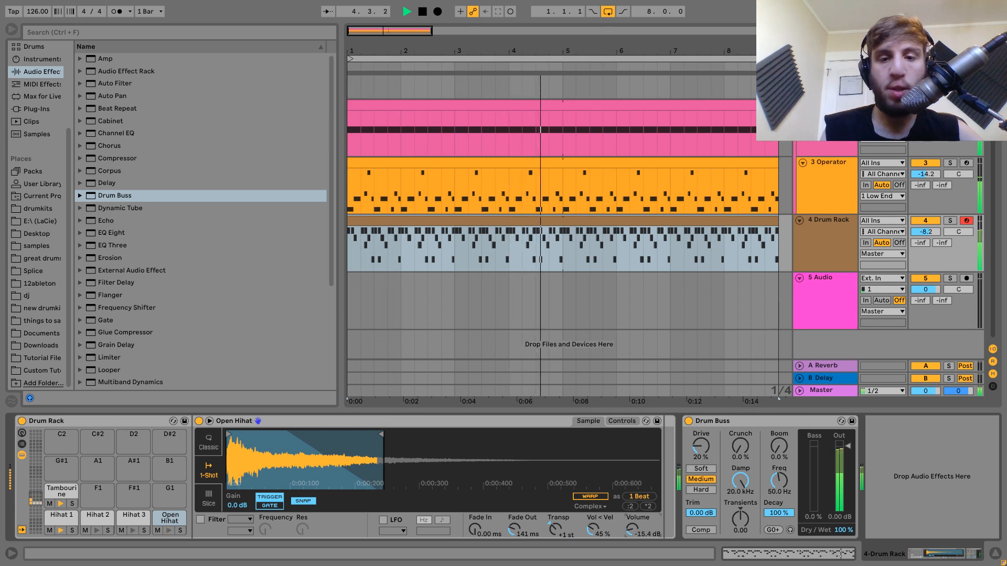
left_click_drag(632, 534, 632, 530)
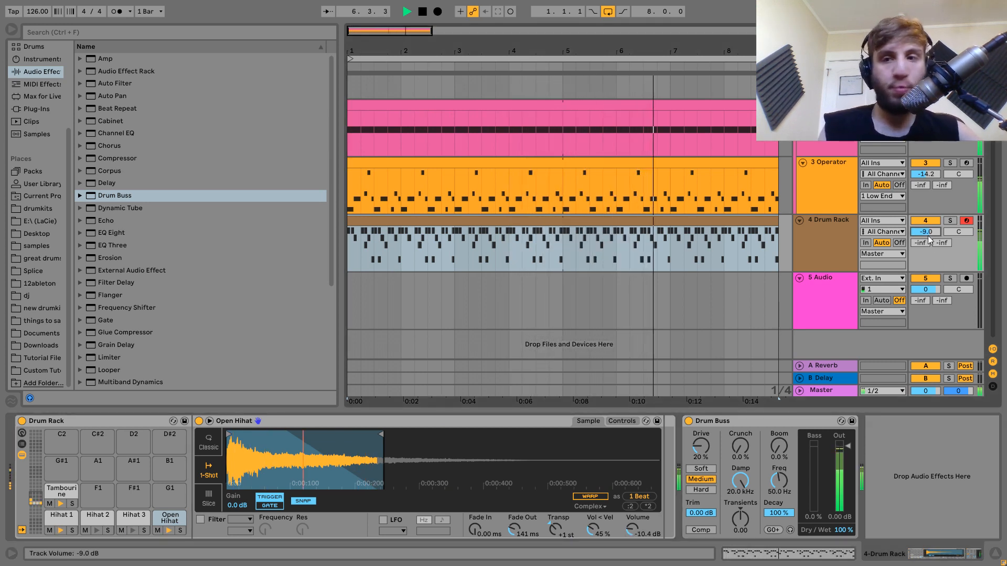
key("space")
left_click_drag(926, 231, 926, 234)
- Insert a new MIDI track below the Drum Rack track and load Clap.wav from the Defected & Toolroom Tech House Template folder
left_click(830, 225)
key("ctrl+shift+t")
left_click(46, 358)
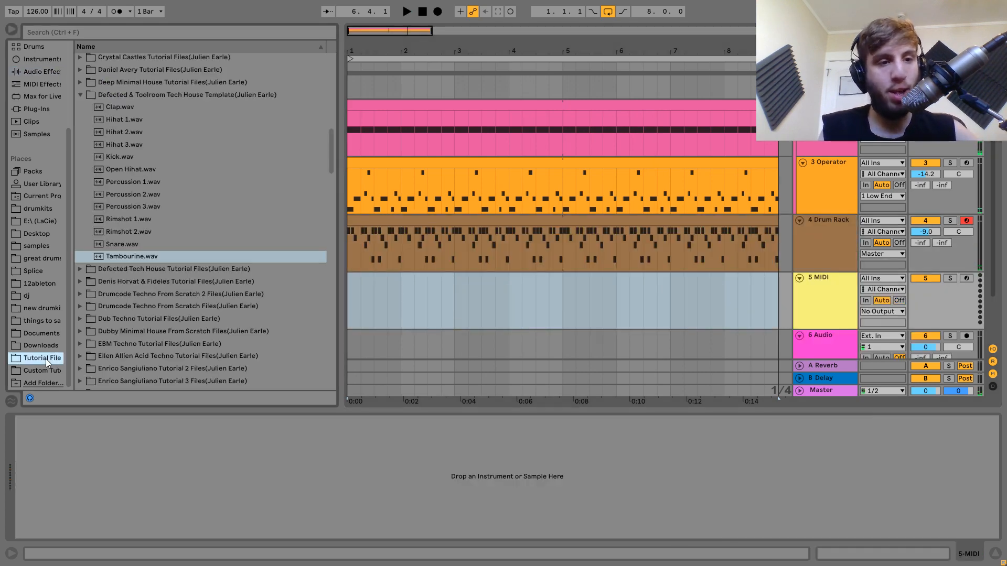
double_click(115, 107)
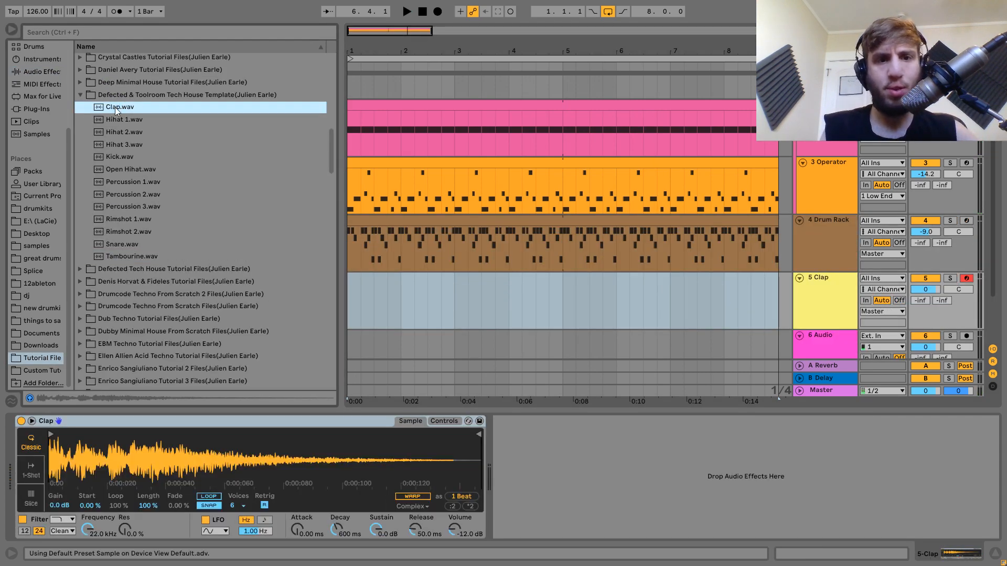
- Create a two-bar MIDI clip on the Clap track with one-beat C3 notes on beats 2 and 4 of each bar, and start playback
left_click_drag(456, 314, 346, 314)
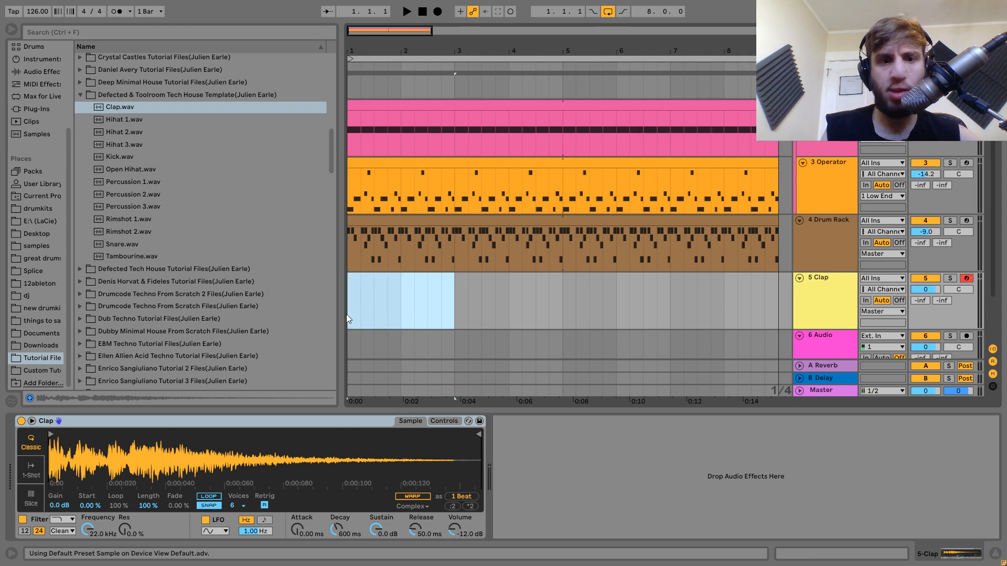
key("ctrl+shift+m")
left_click_drag(302, 455, 391, 454)
left_click_drag(340, 487, 493, 373)
key("ctrl+d")
key("ctrl+d")
key("ctrl+d")
key("space")
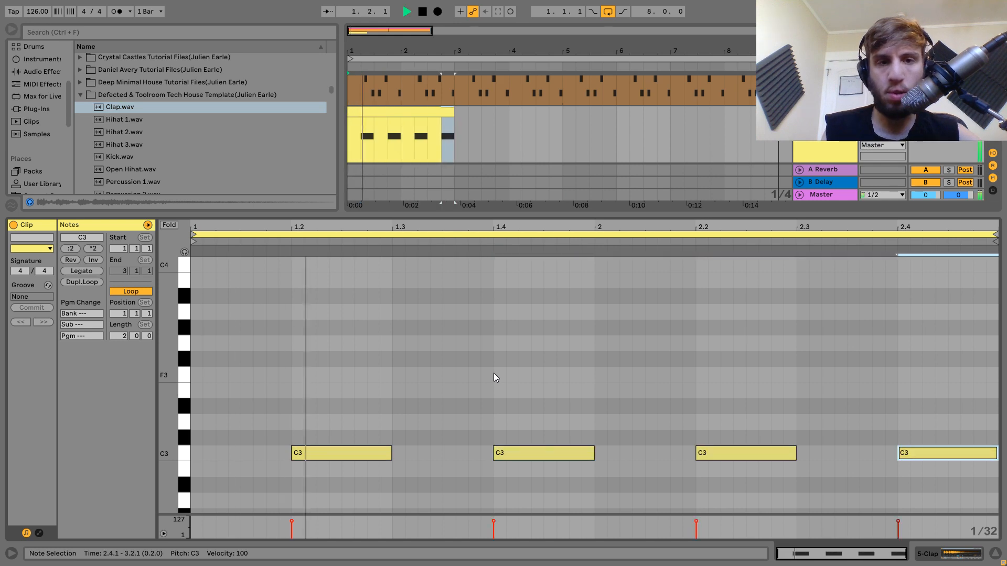
- Extend the Clap clip to the end of bar 8, and lengthen the Open Hihat sample's end in the Drum Rack
left_click_drag(448, 105, 757, 108)
key("shift+Tab")
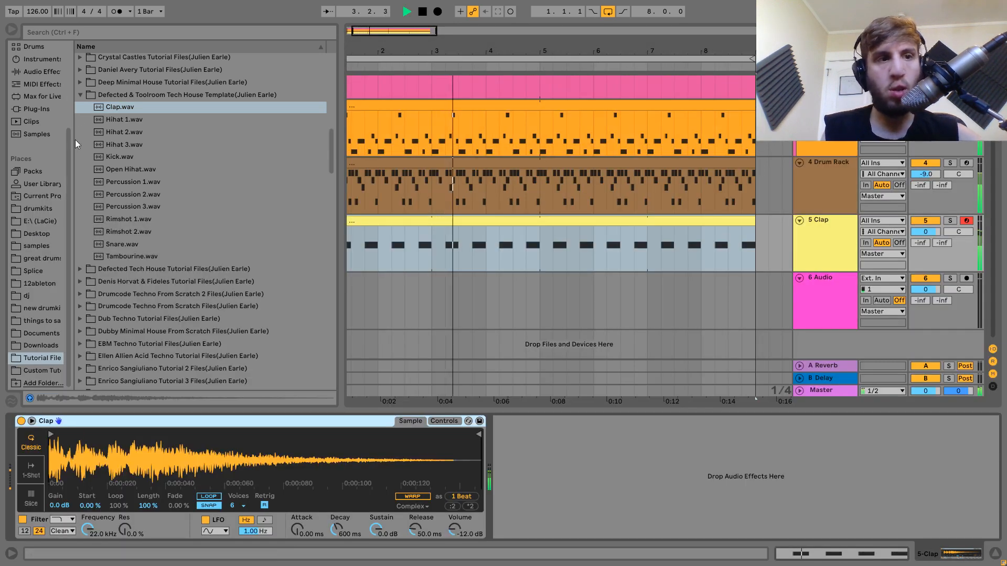
left_click(821, 180)
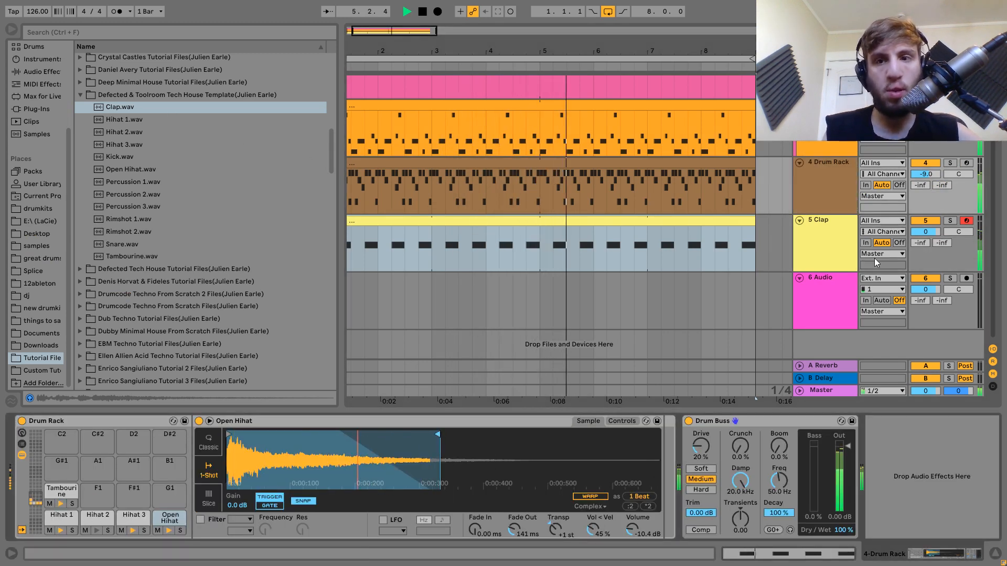
- Add Drum Buss to the Clap track with Crunch at 26 % and Damp at 20.0 kHz, and lower the track volume to -8.2 dB
left_click(835, 256)
left_click(42, 71)
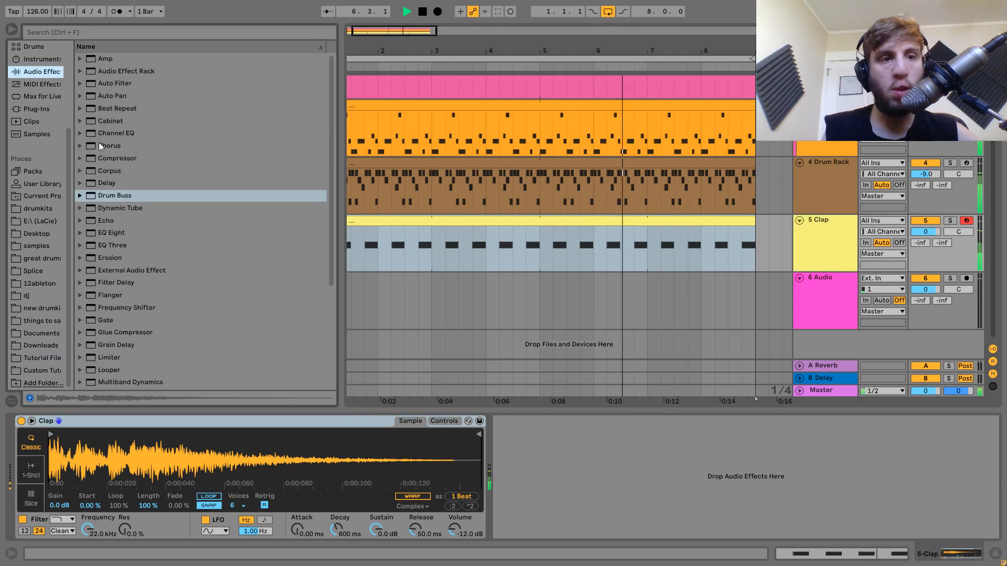
left_click(114, 194)
left_click(552, 447)
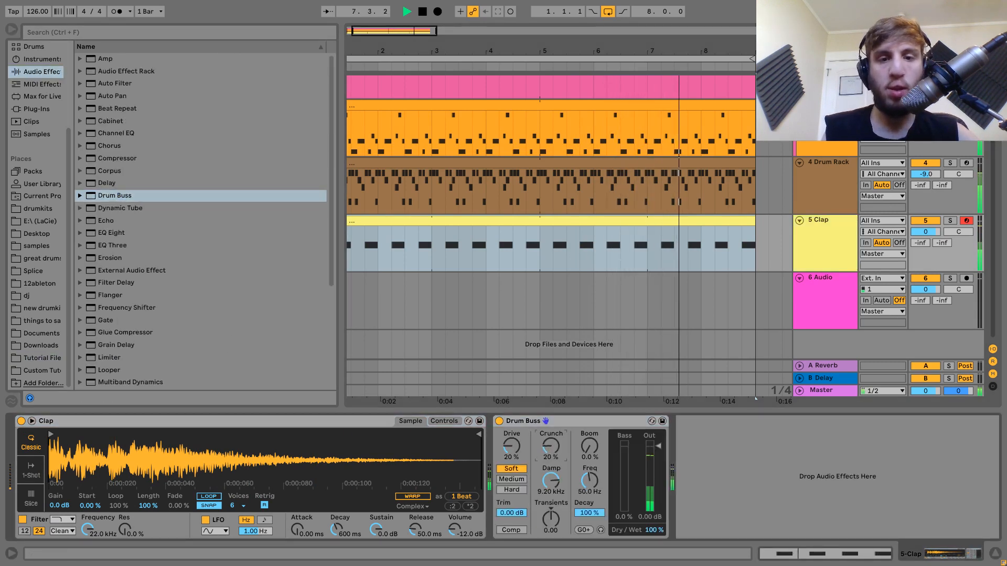
left_click_drag(561, 497, 561, 466)
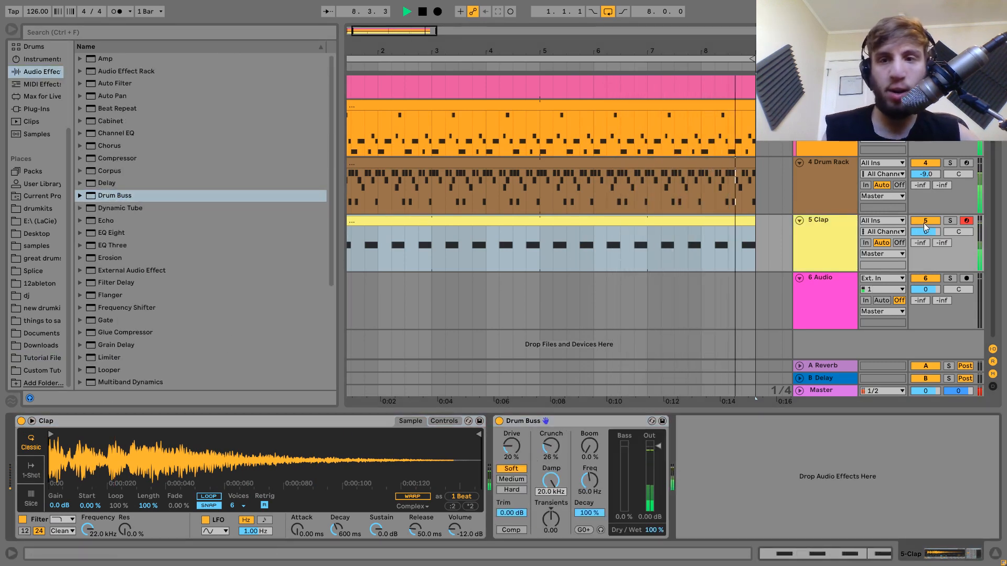
left_click_drag(927, 233, 926, 262)
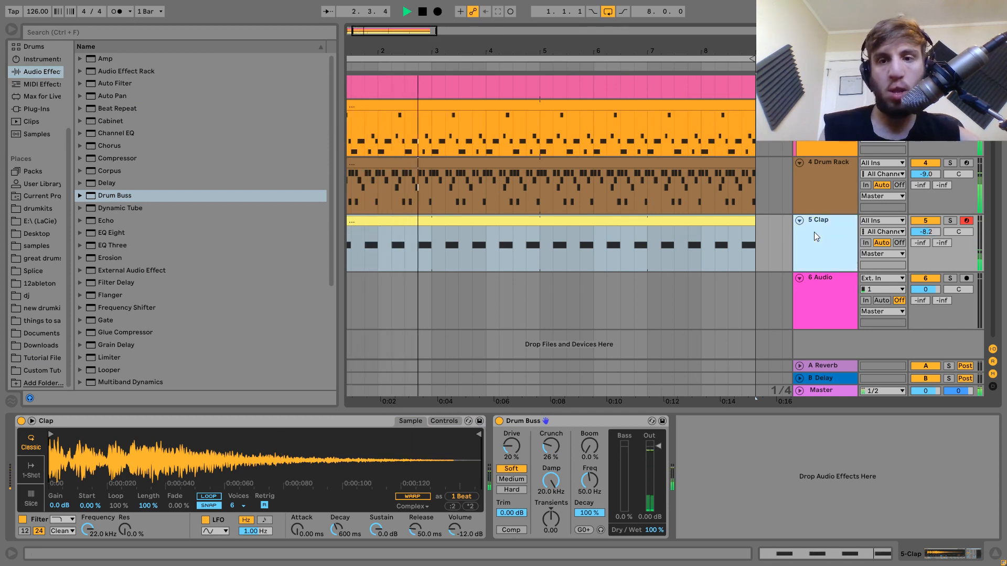
- Set the Clap track volume to -8.8 dB, and insert a new MIDI track below it loaded with an empty Drum Rack
key("ctrl+shift+t")
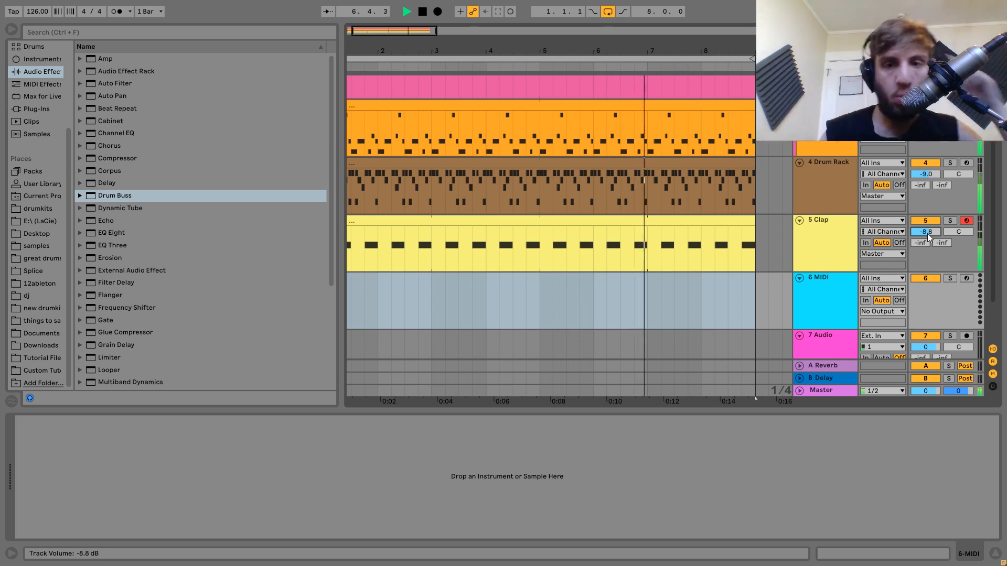
key("space")
left_click(843, 300)
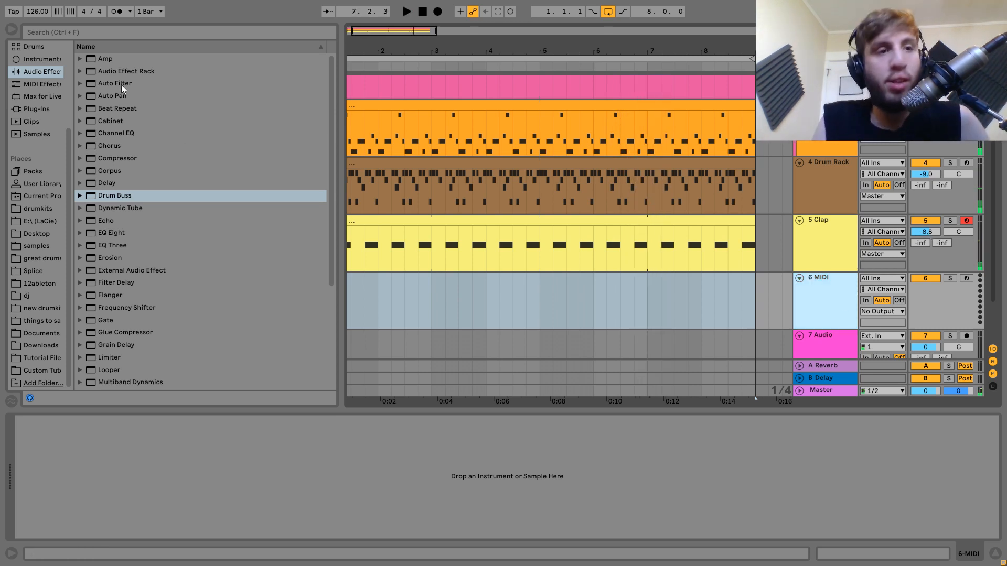
left_click(42, 46)
double_click(120, 71)
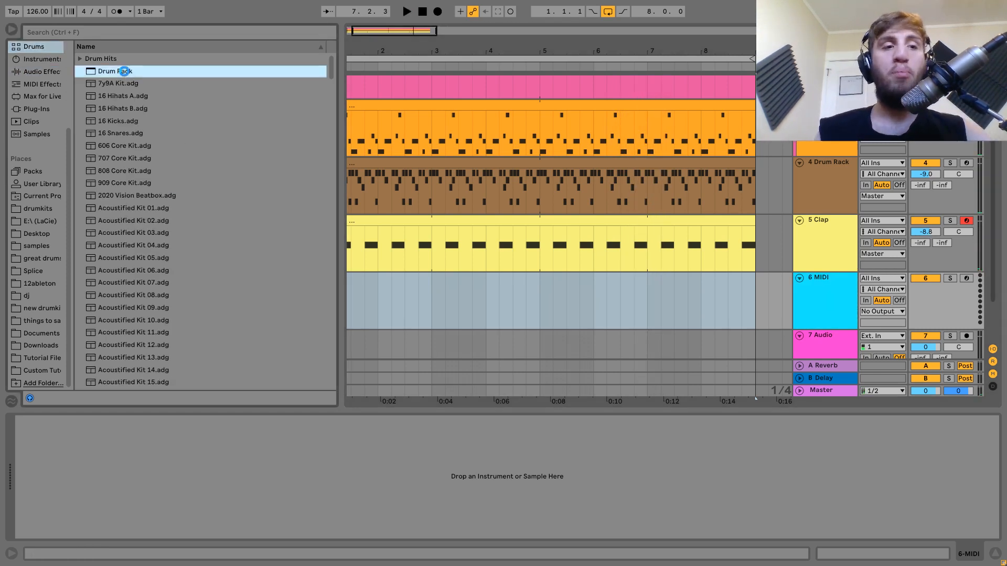
- Load the Percussion 1 to 3, Rimshot 1 and 2, and Snare samples onto the empty Drum Rack's pads starting at C1
left_click(32, 359)
left_click(140, 232)
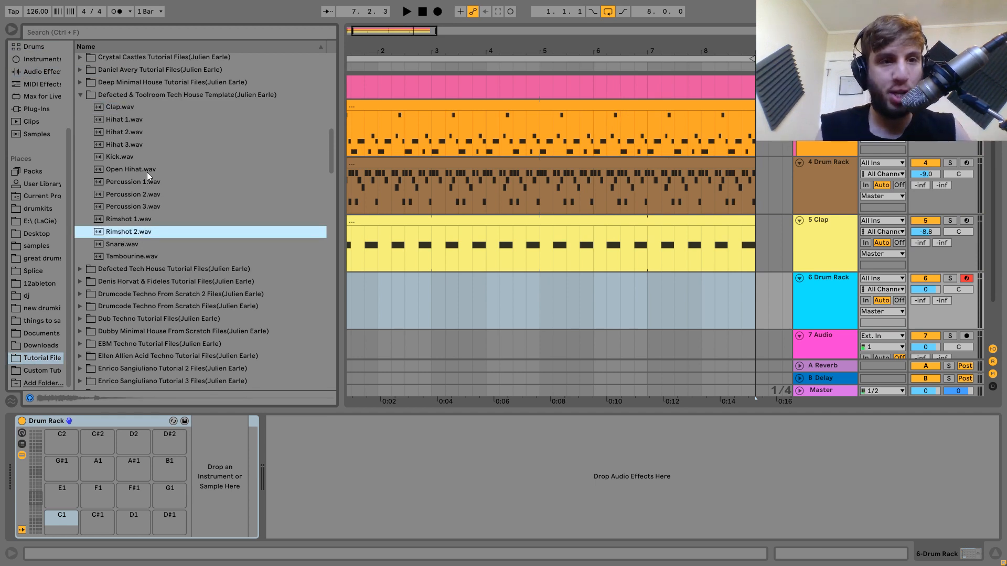
left_click(142, 183, "shift")
left_click(123, 245)
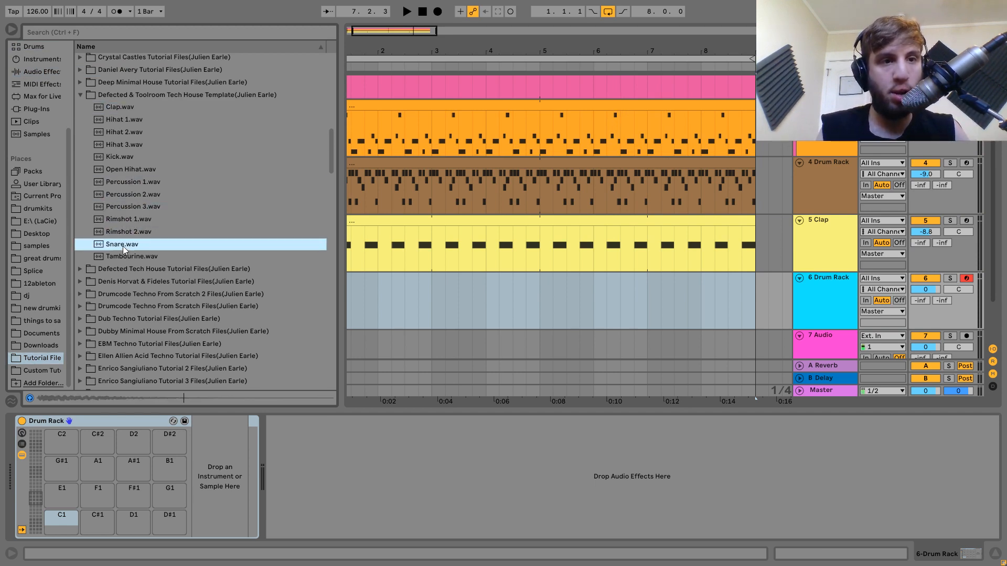
left_click(121, 183, "shift")
left_click_drag(129, 187, 55, 518)
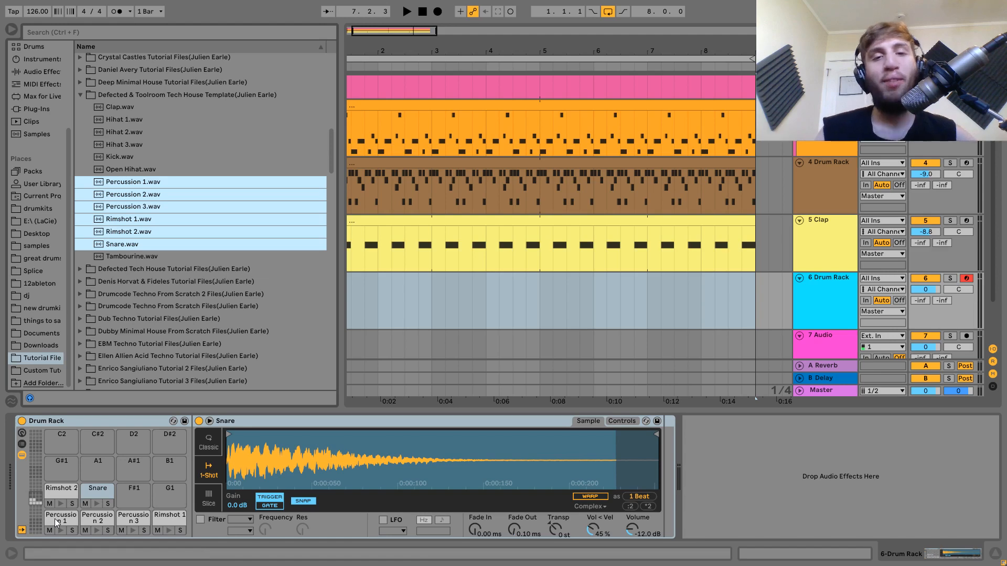
- Create an empty four-bar MIDI clip covering bars 1 to 4 on the new Drum Rack track
left_click(530, 275)
left_click_drag(567, 308, 370, 323)
key("ctrl+shift+m")
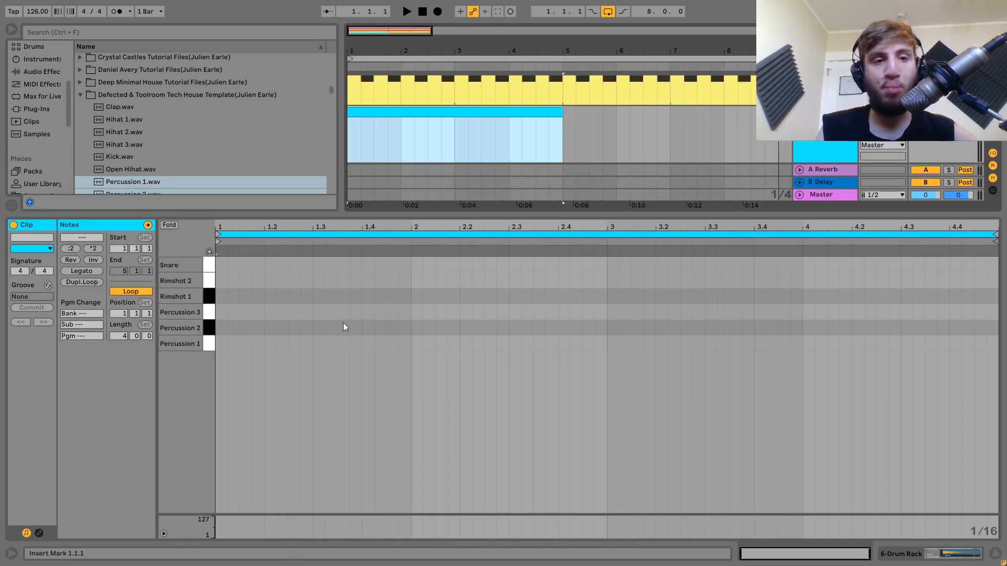
- Place a Rimshot 2 note slightly after 1.1.4, and lower the percussion track's volume to -2.2 dB
double_click(233, 281)
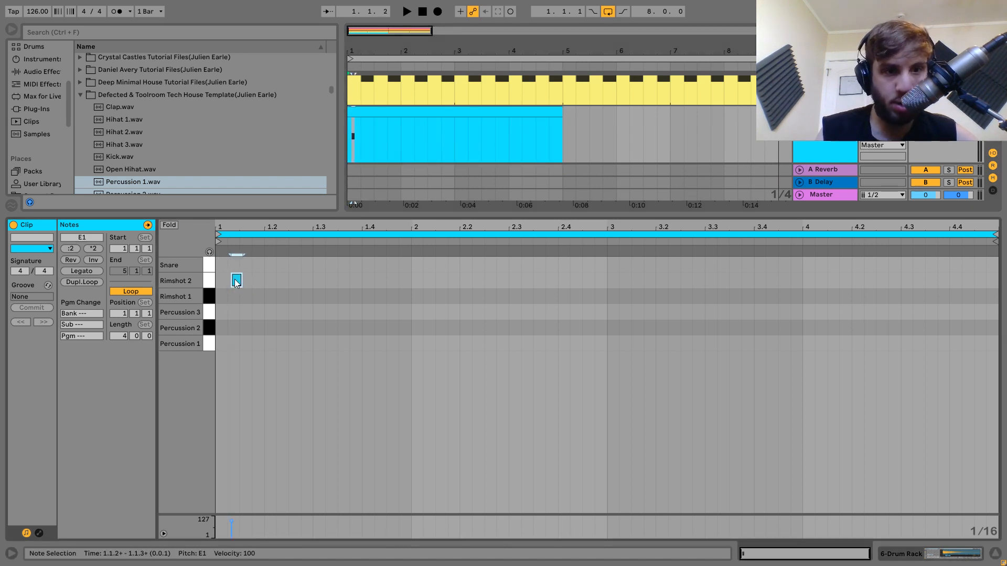
key("Down")
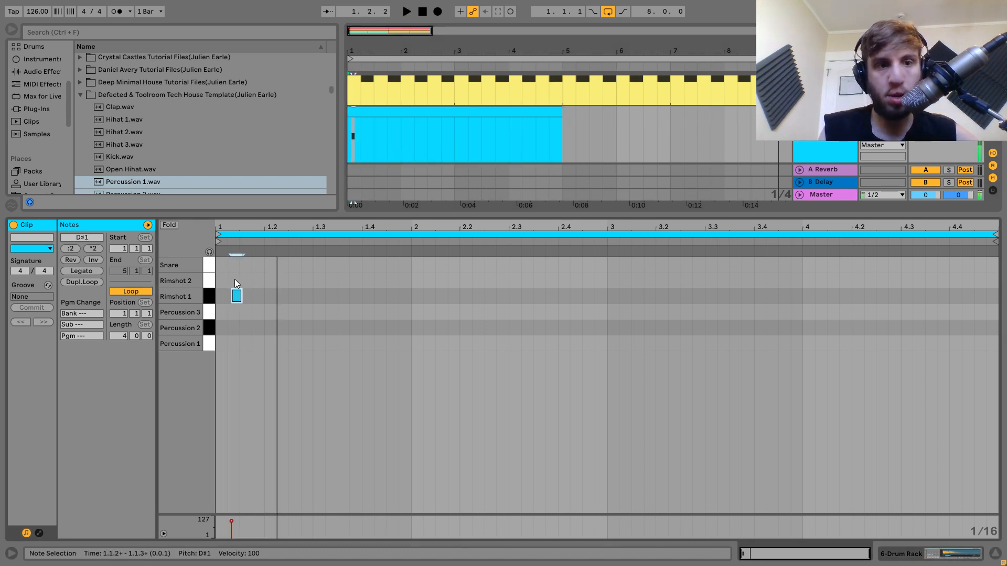
key("Right")
key("Right")
key("space")
key("Up")
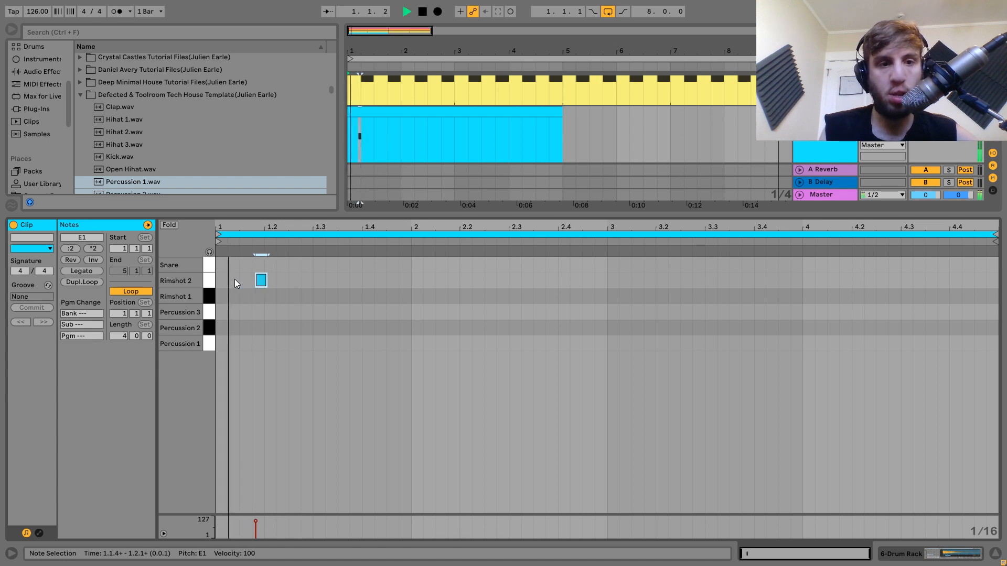
key("space")
left_click(925, 123)
key("space")
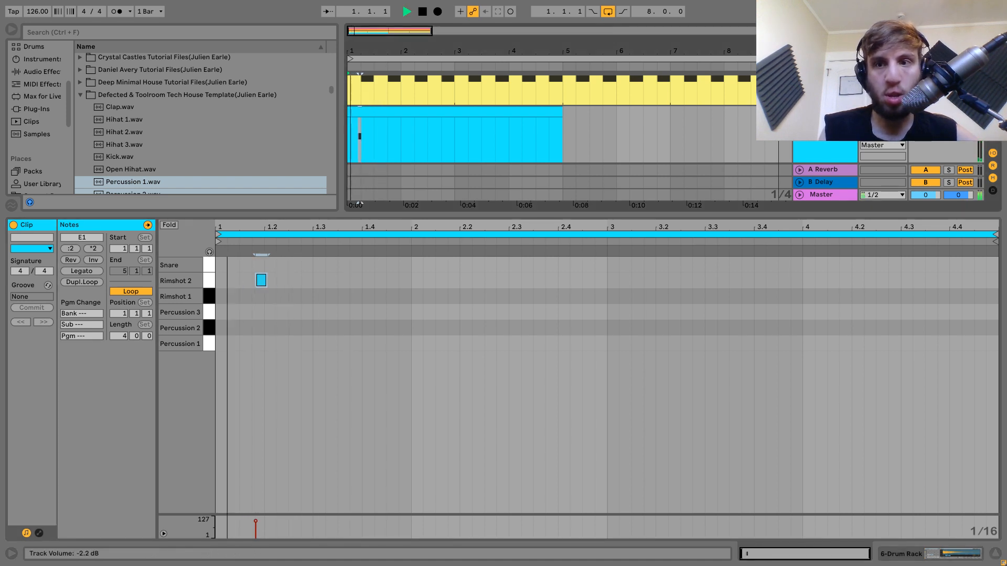
- Add a Percussion 2 note slightly after 1.2.2, auditioning other positions and the Percussion 3 sound during playback
double_click(286, 328)
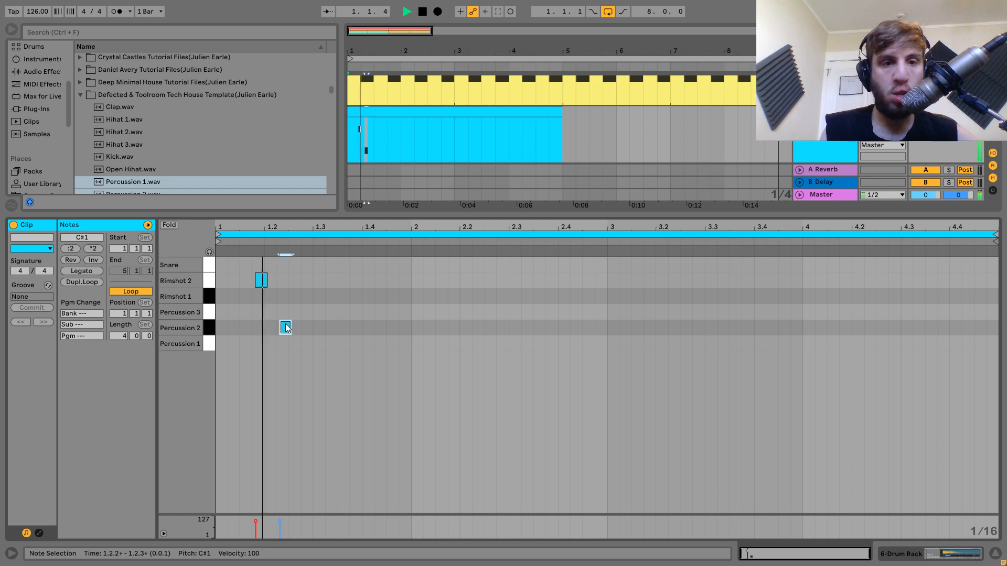
key("Right")
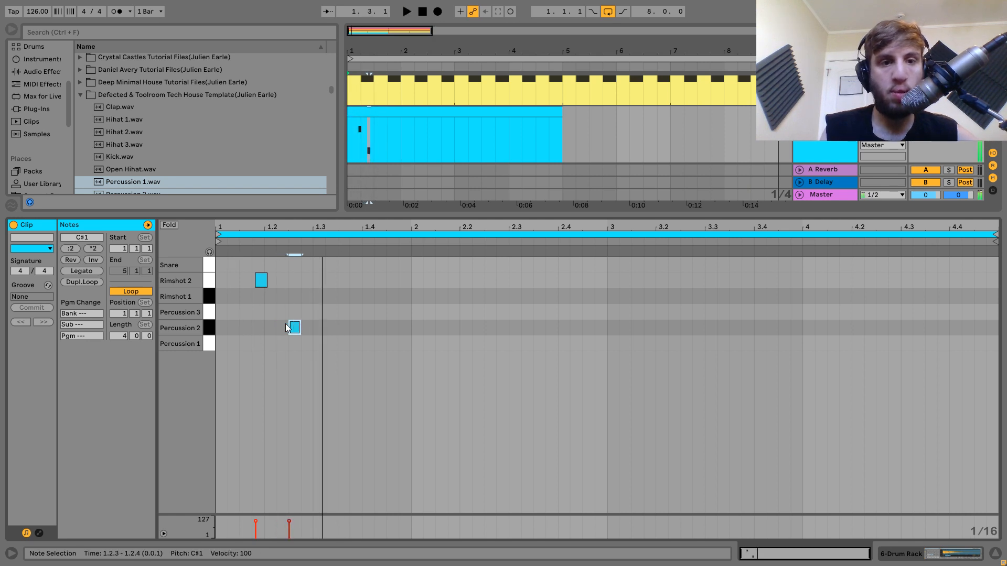
key("Up")
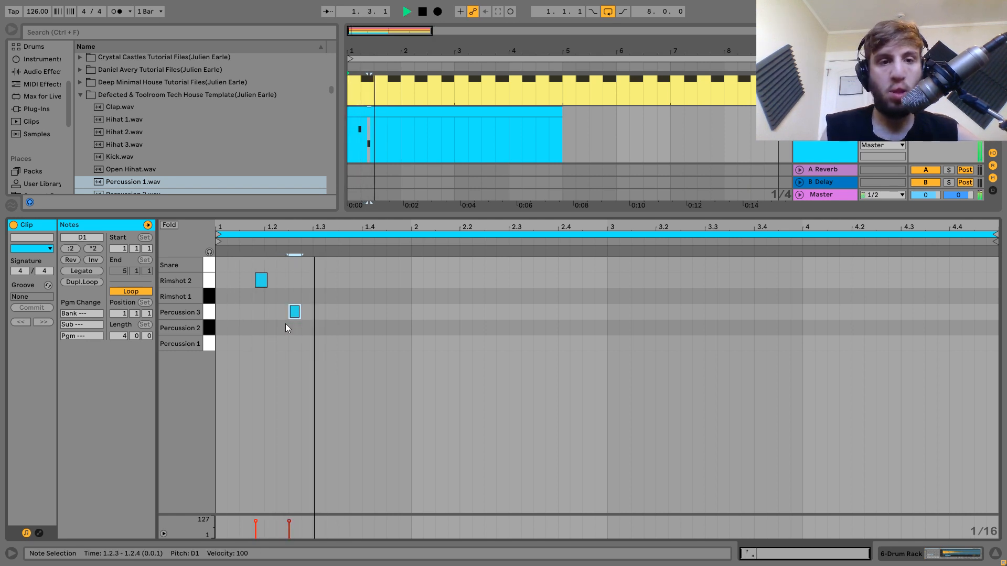
key("Right")
key("Down")
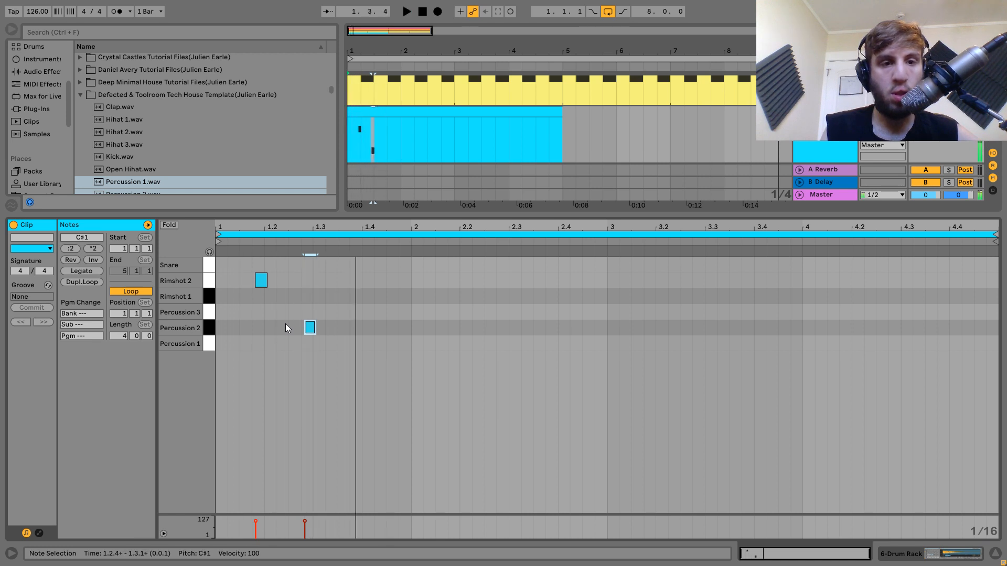
key("Left")
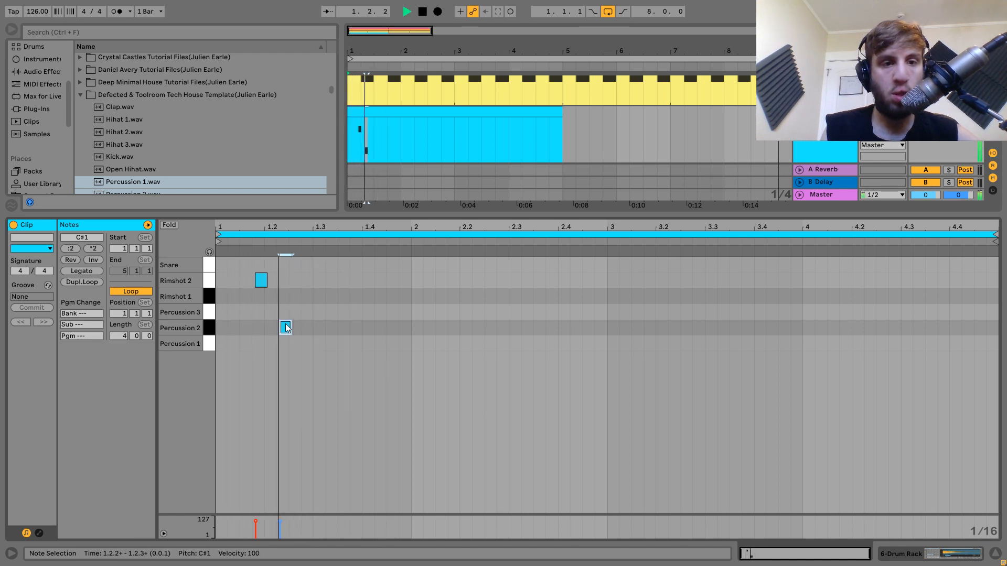
key("space")
key("space")
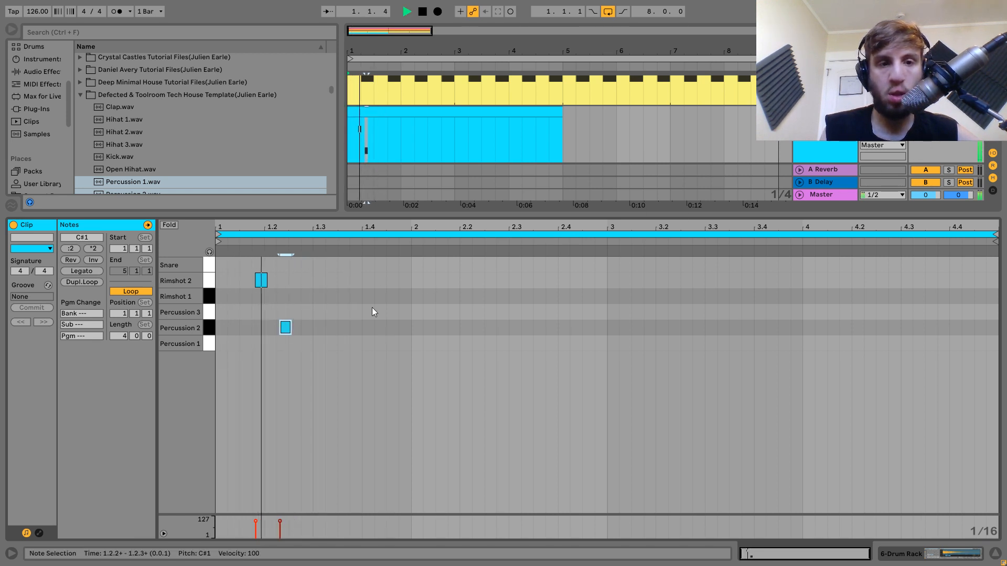
- Add a Percussion 3 note slightly after 1.3.2 and audition it against the loop
double_click(331, 328)
key("space")
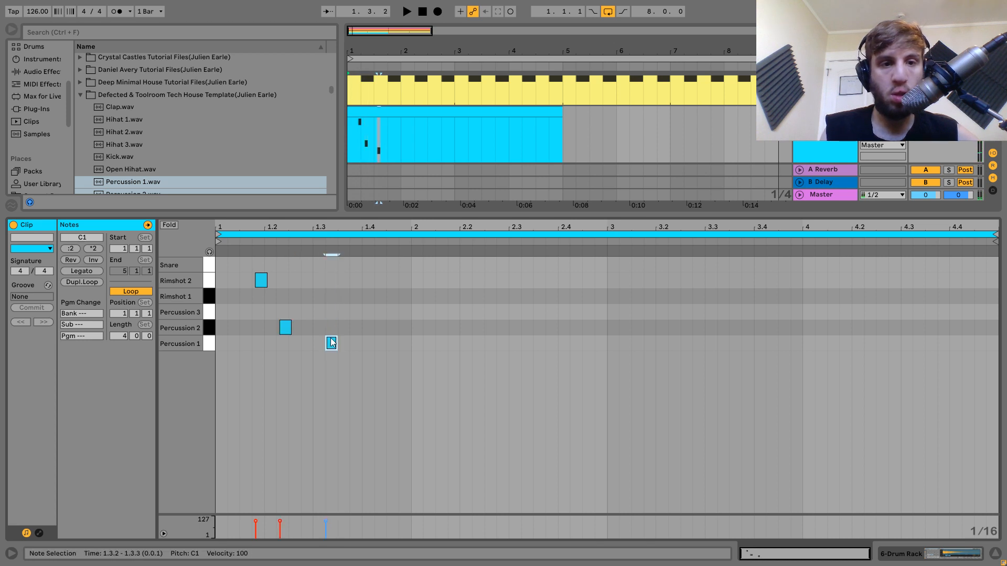
left_click(335, 345)
key("space")
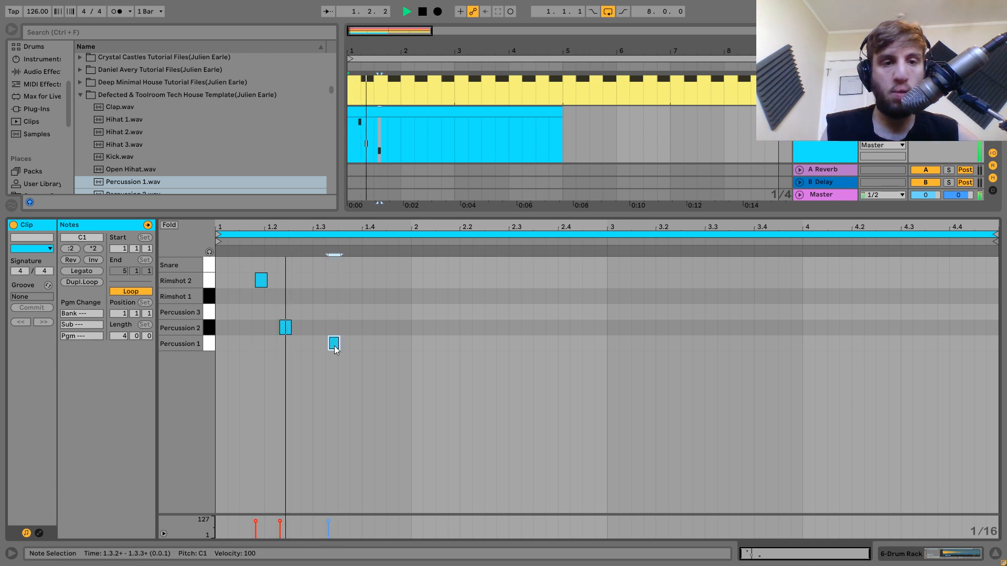
key("Up")
key("Up")
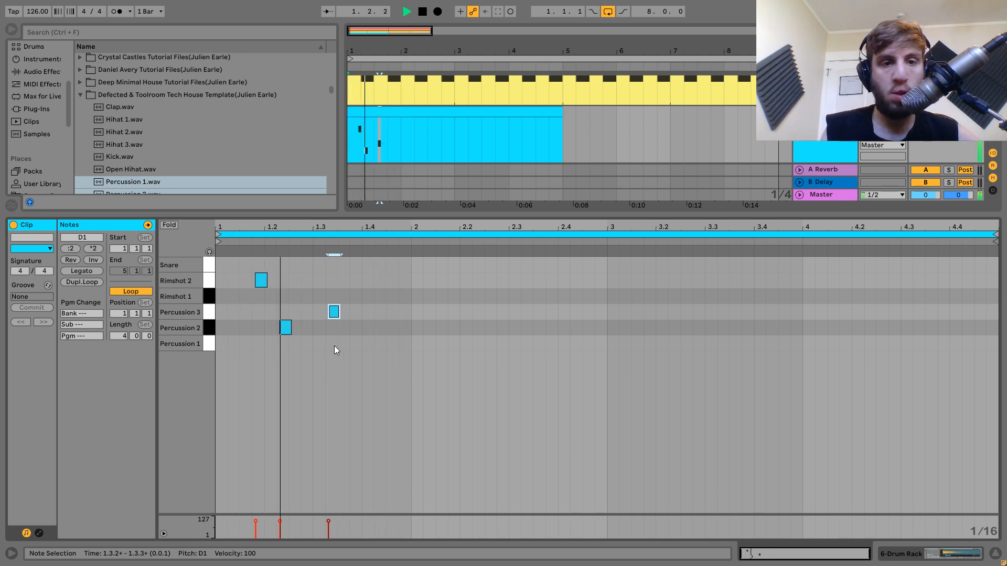
key("space")
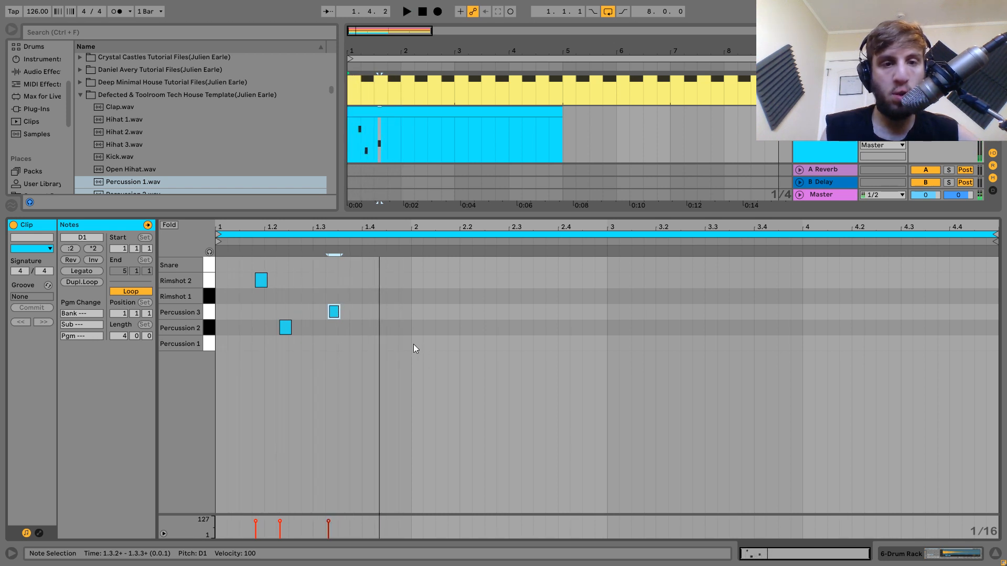
- Duplicate the three-note pattern of bar 1 into bars 2, 3 and 4, and play it back
left_click_drag(413, 344, 228, 272)
key("ctrl+d")
key("ctrl+d")
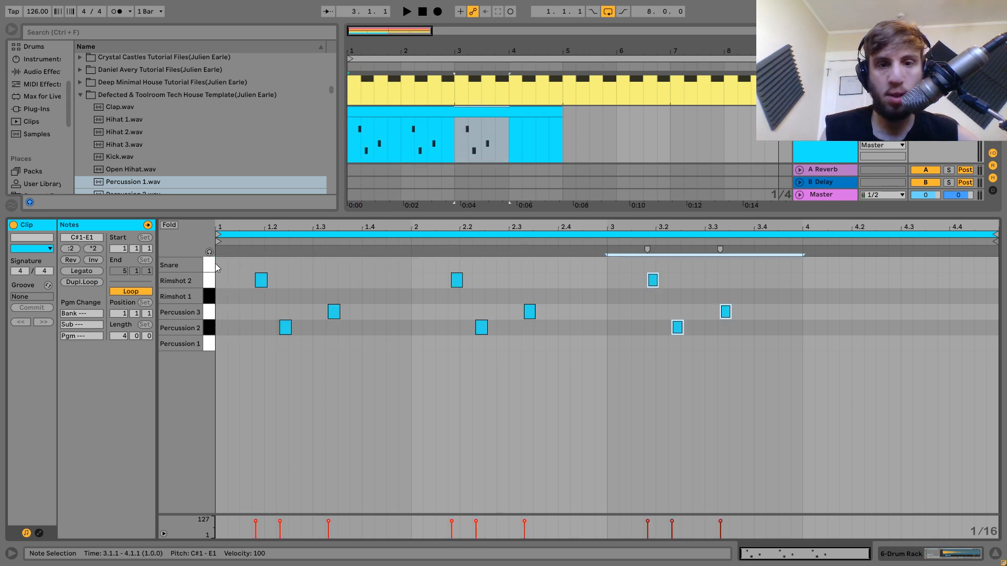
key("space")
key("ctrl+d")
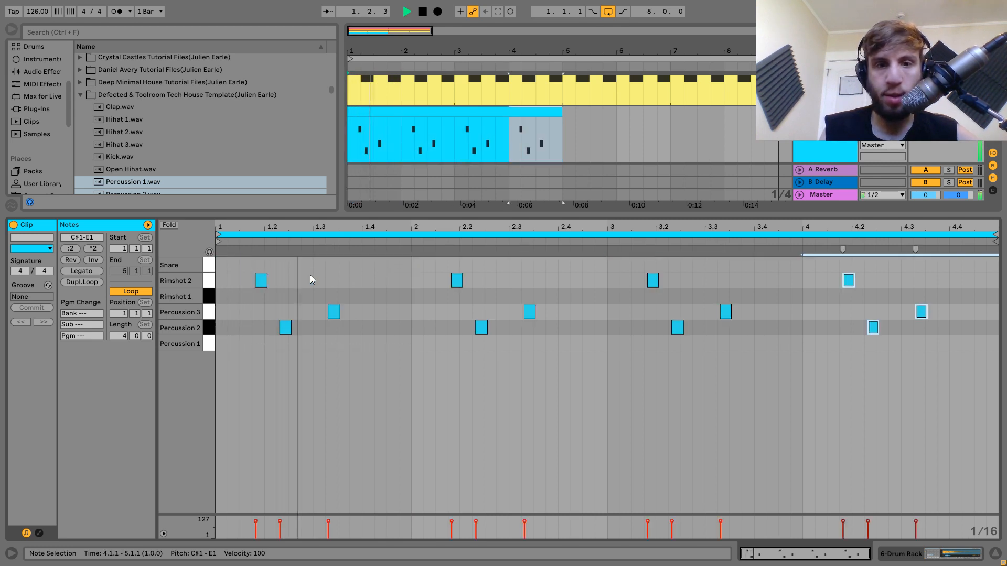
- Add Snare notes slightly after 2.3.4 and 4.3.4, and at 2.4.3 and 4.4.3
double_click(553, 295)
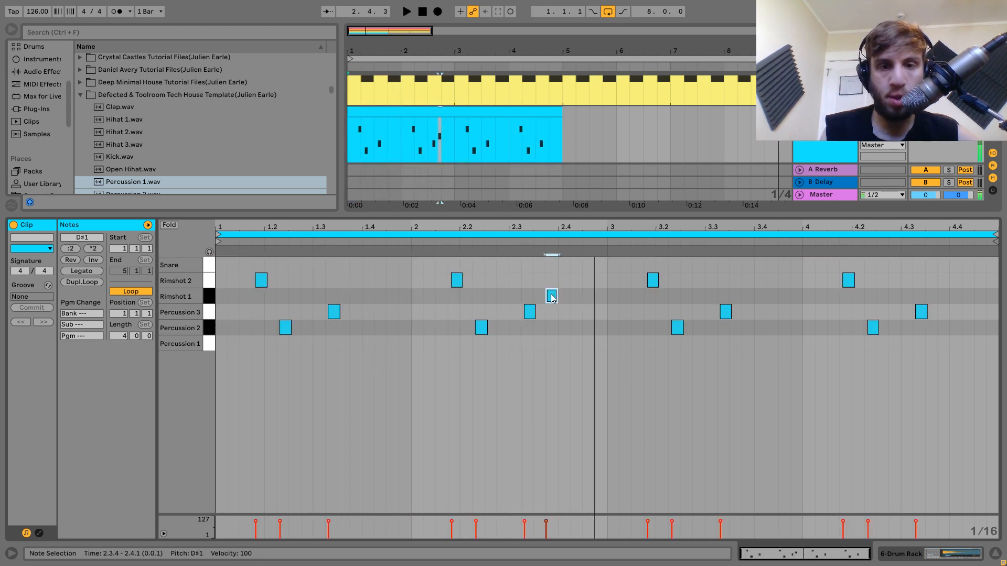
left_click_drag(553, 298, 554, 297)
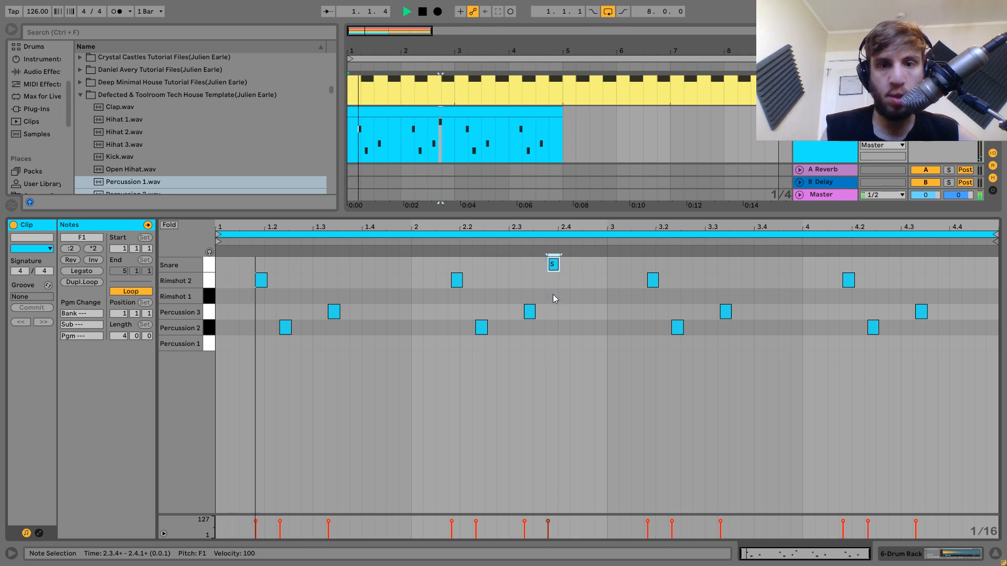
double_click(944, 264)
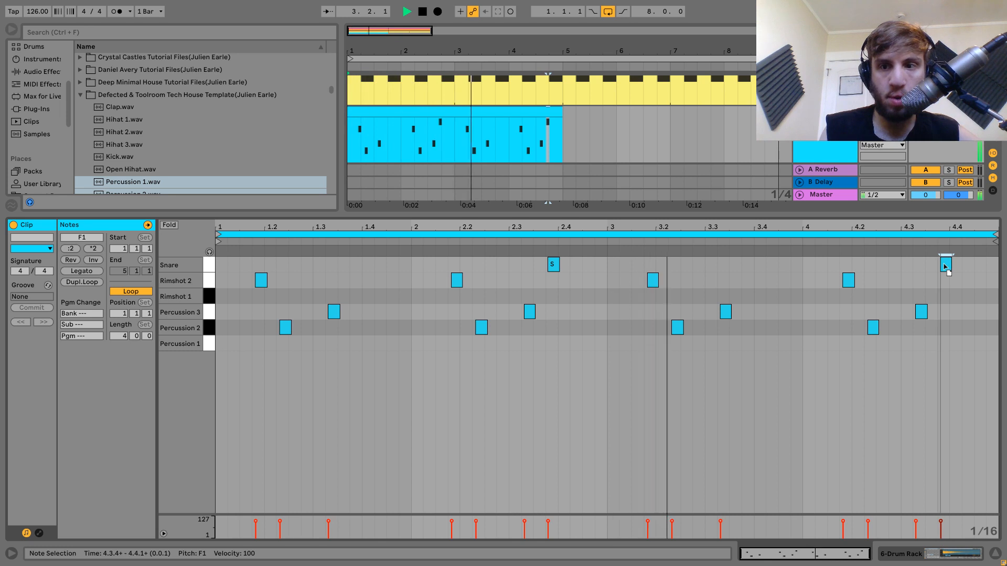
left_click_drag(943, 266, 976, 268)
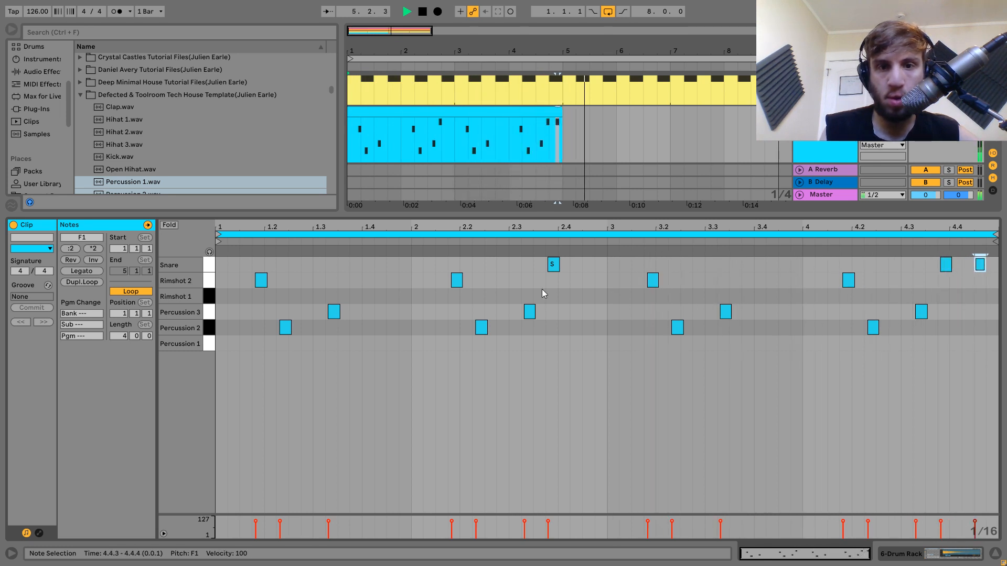
double_click(587, 264)
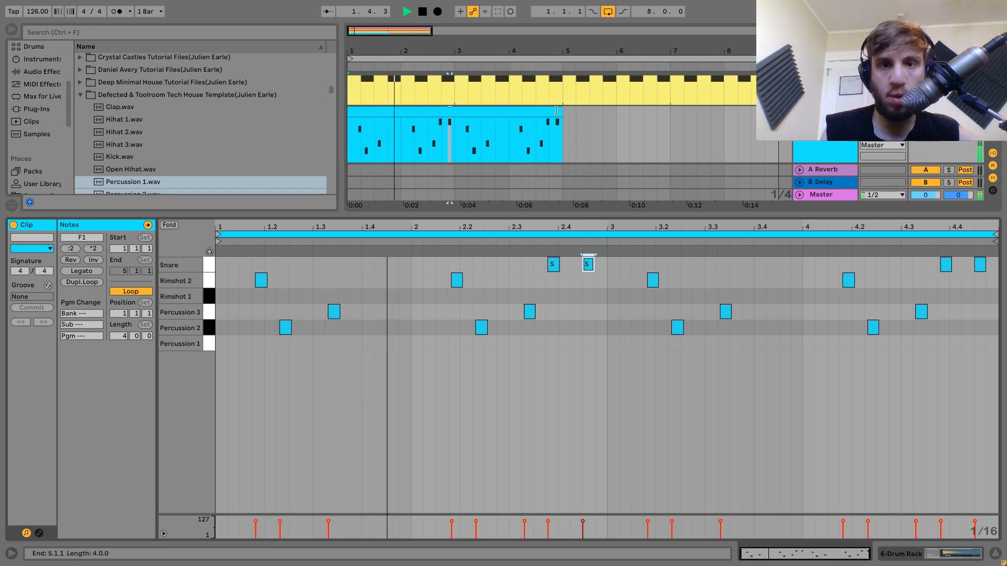
- Extend the percussion clip to the end of bar 8, and copy the Snare note to just after 1.3.4 and 3.3.4
left_click_drag(698, 111, 776, 111)
left_click(571, 284)
key("space")
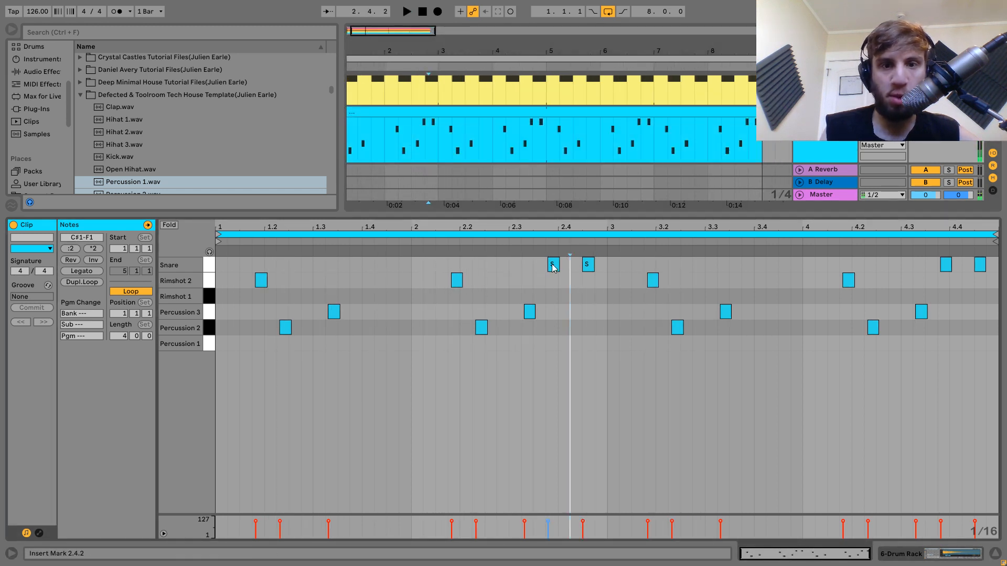
left_click_drag(553, 268, 756, 271)
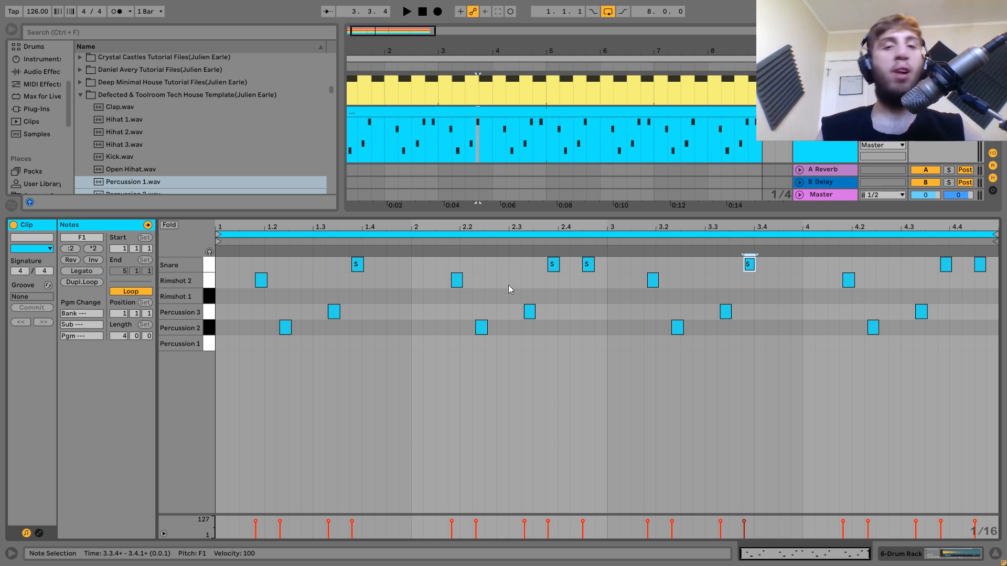
- Play back the percussion loop, and add Percussion 1 notes at 1.3.1 and slightly after 1.3.2
key("shift+Tab")
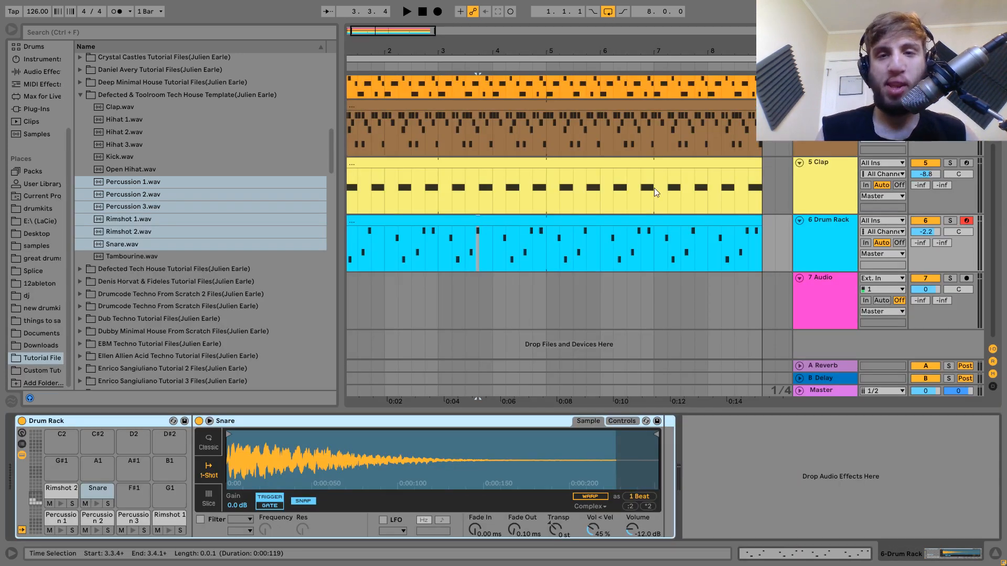
left_click(640, 216)
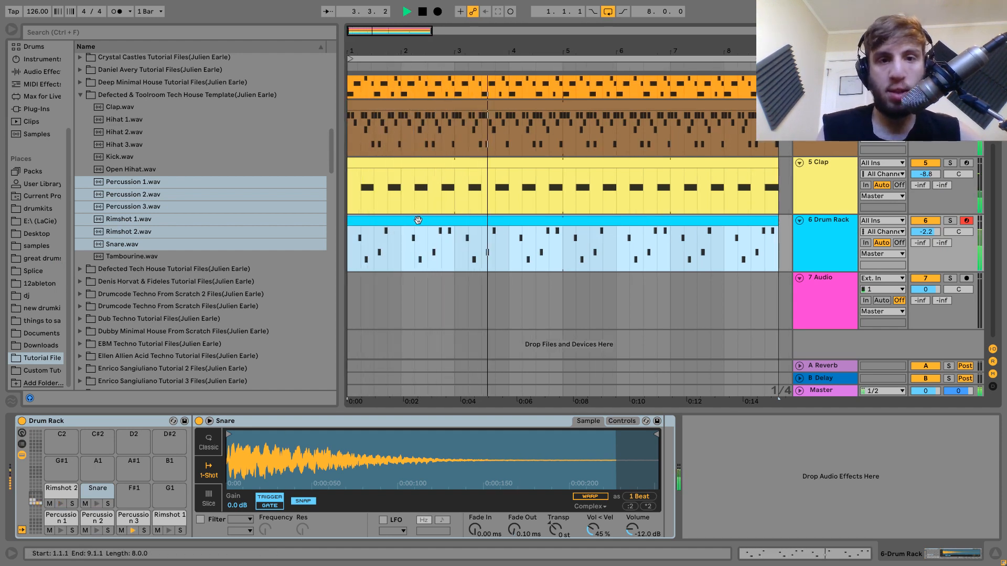
double_click(436, 230)
key("space")
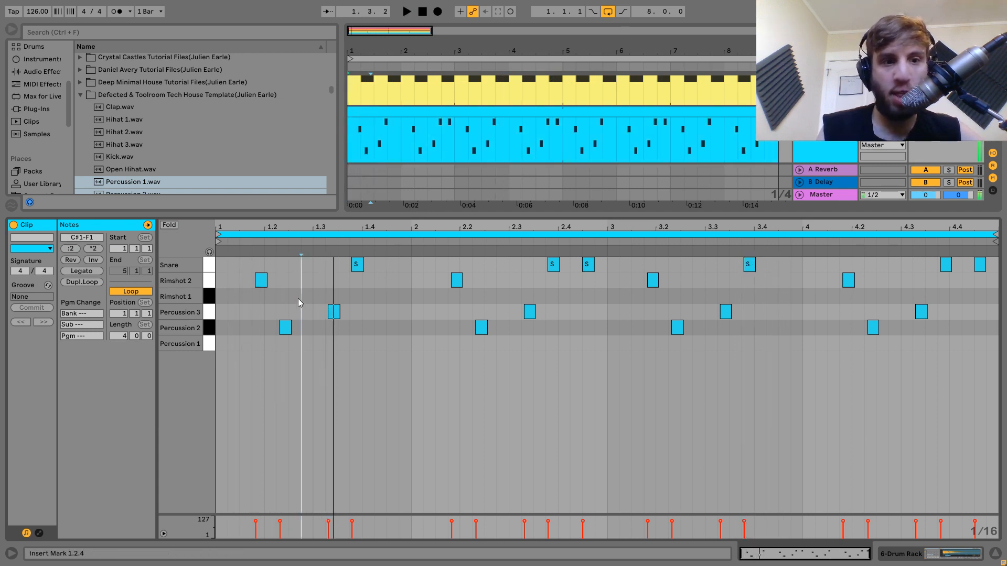
double_click(295, 344)
key("space")
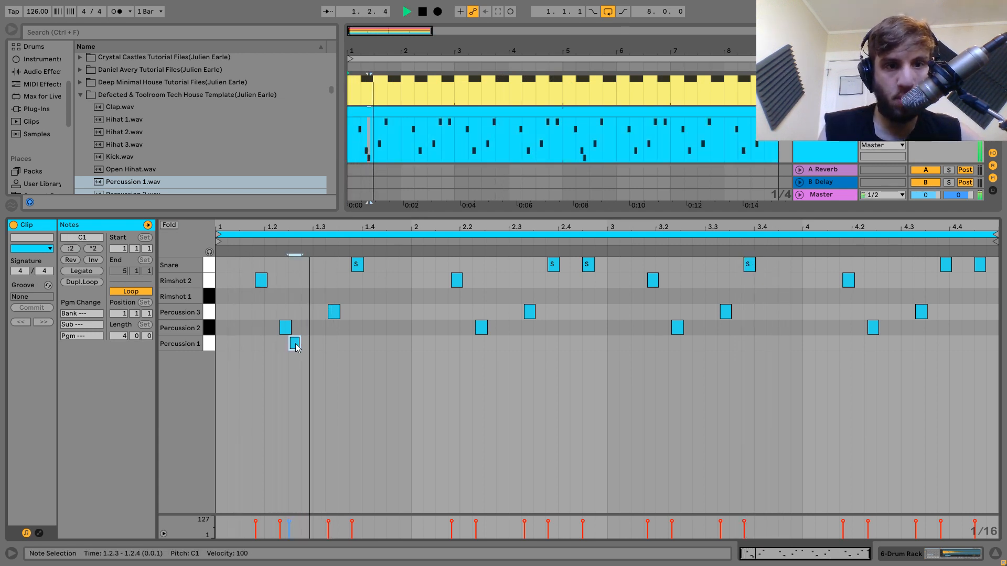
key("Right")
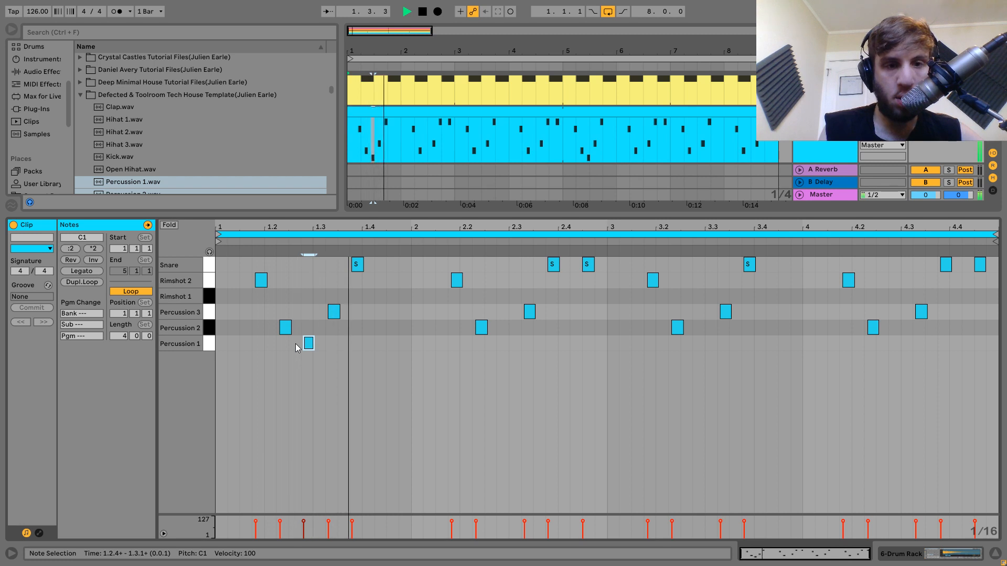
key("Right")
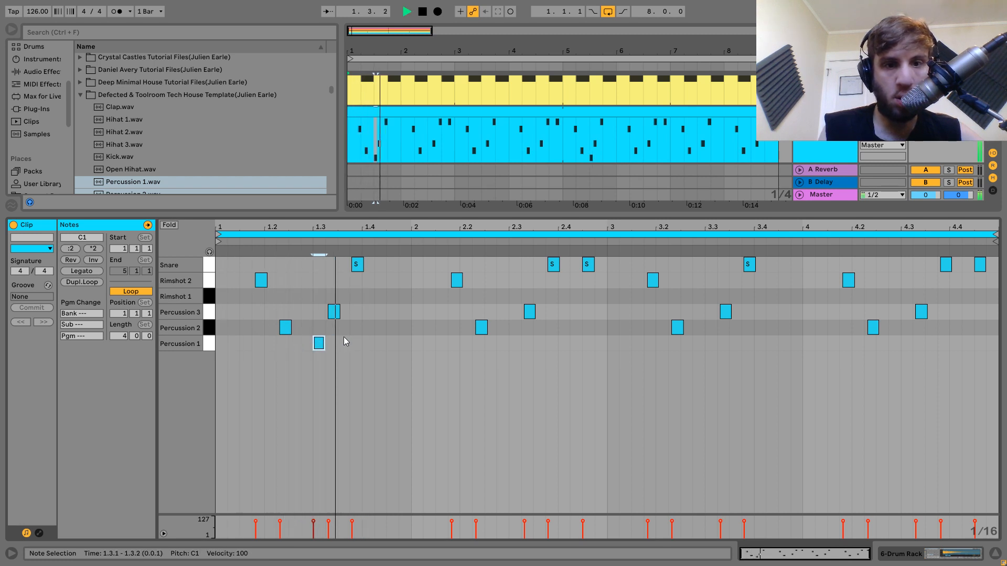
key("ctrl+d")
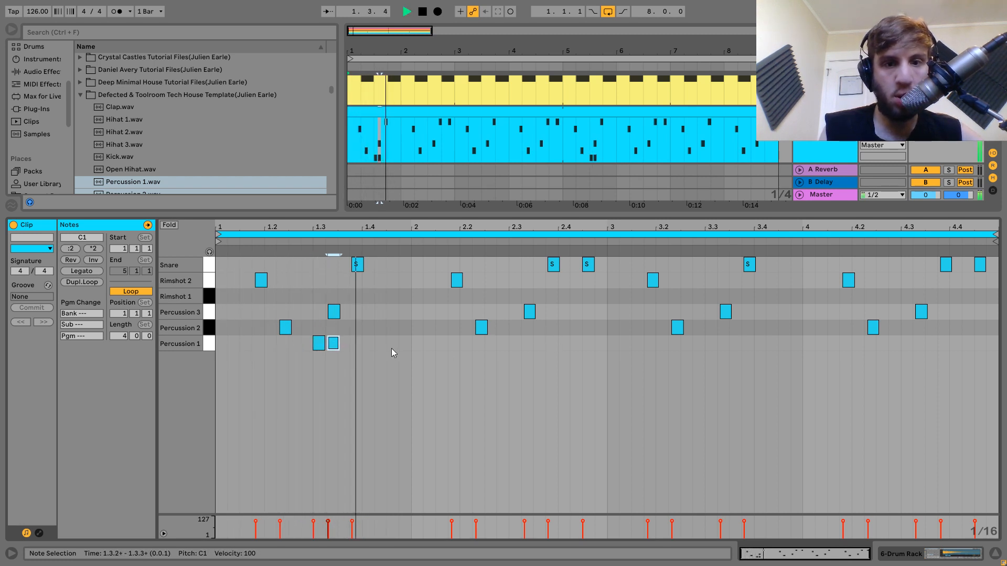
- Duplicate bar 1's Percussion 1 notes into bar 2, add another at 2.2.3, and restart playback
key("space")
left_click_drag(218, 345, 415, 351)
key("ctrl+d")
double_click(490, 344)
key("space")
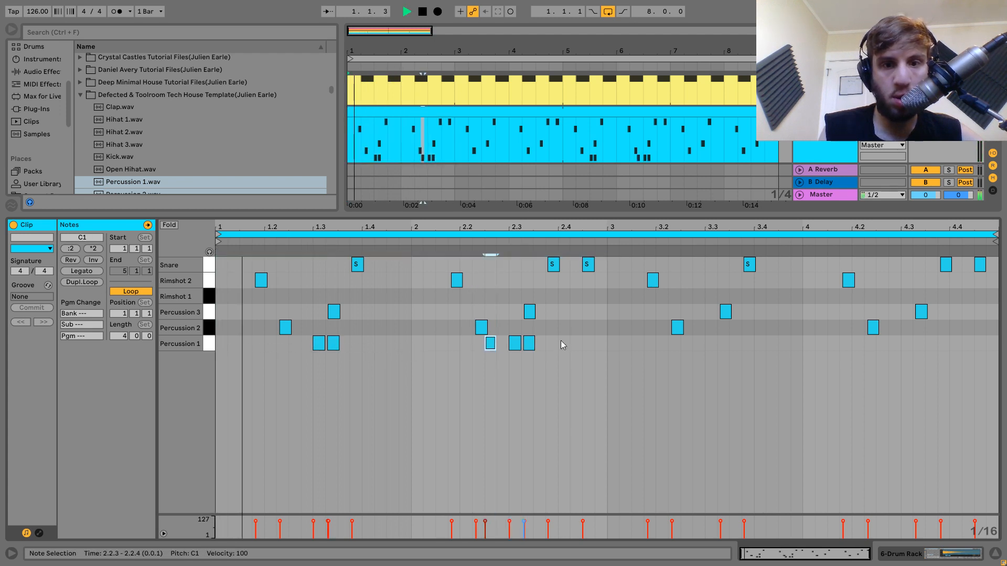
- Duplicate the Percussion 1 notes of bars 1 and 2 into bars 3 and 4
left_click_drag(608, 344, 216, 358)
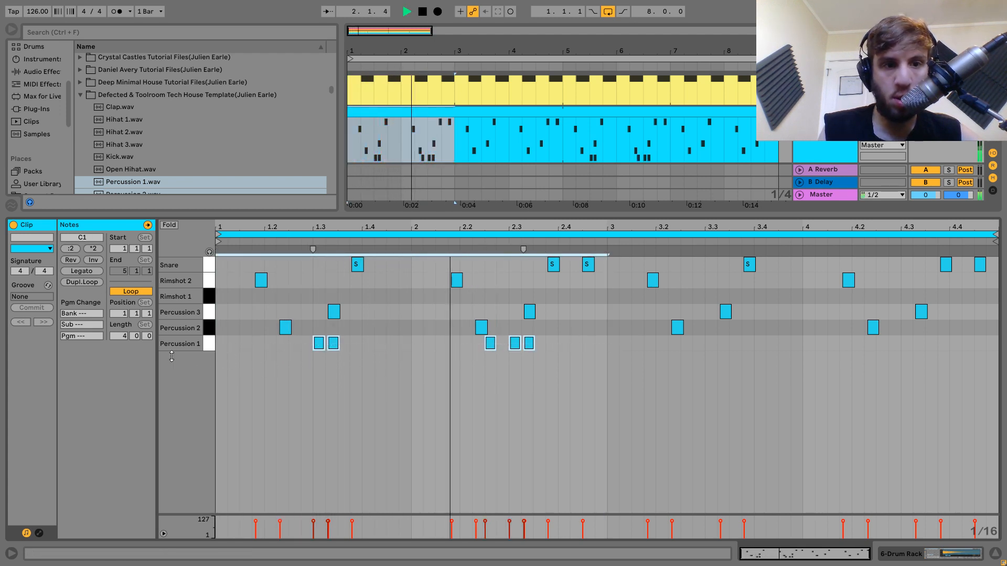
key("ctrl+d")
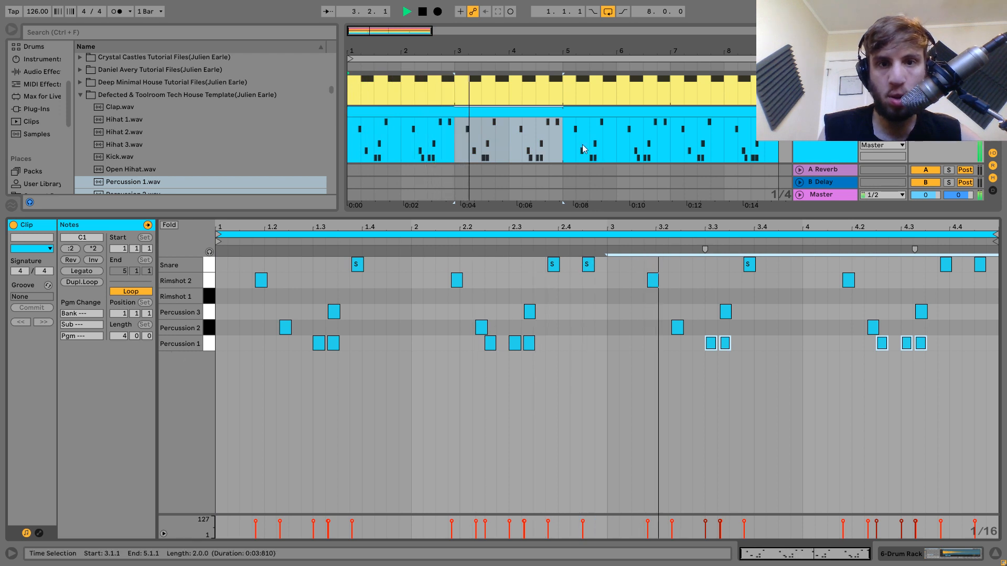
left_click(566, 103)
left_click(565, 112)
- Add a Saturator with 2.86 dB Drive and 0.56 Base to the percussion Drum Rack track, and lower the track volume to -3.9 dB
double_click(825, 131)
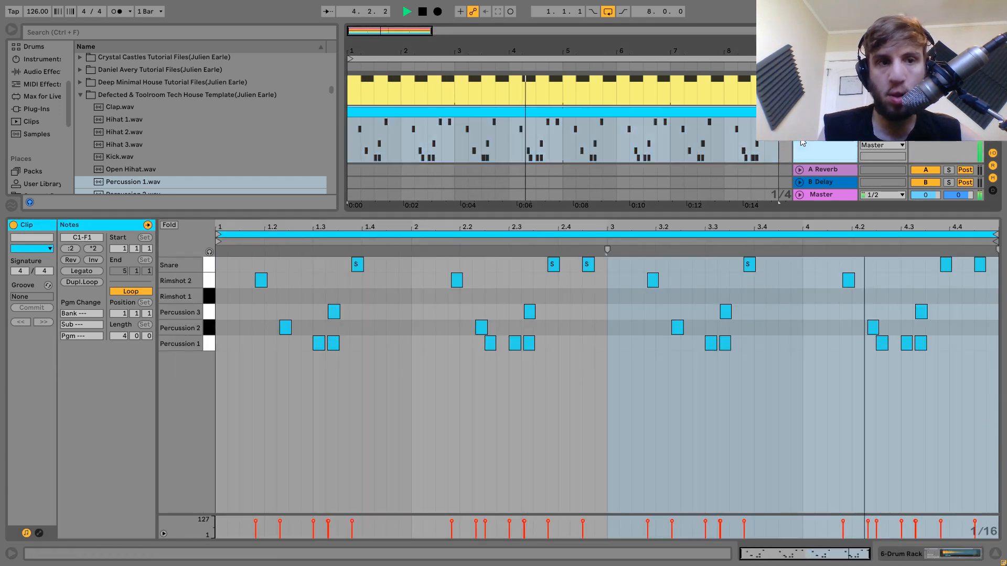
left_click(43, 71)
scroll(137, 240, "down", 4)
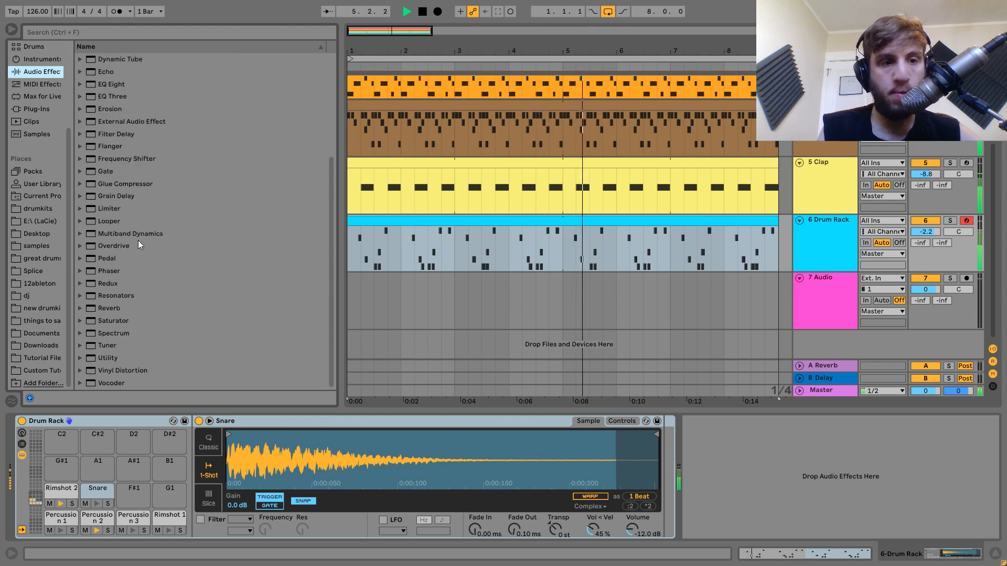
left_click(116, 319)
left_click_drag(116, 320, 762, 440)
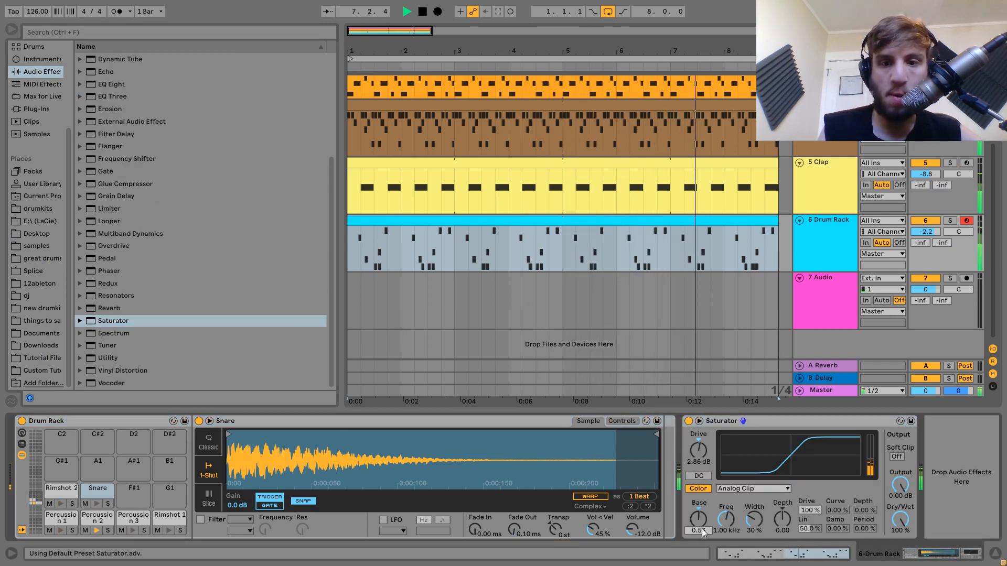
left_click_drag(700, 528, 700, 525)
key("space")
- Group the two Drum Rack tracks and the Clap track, and name the group "# Percussion"
left_click(808, 254)
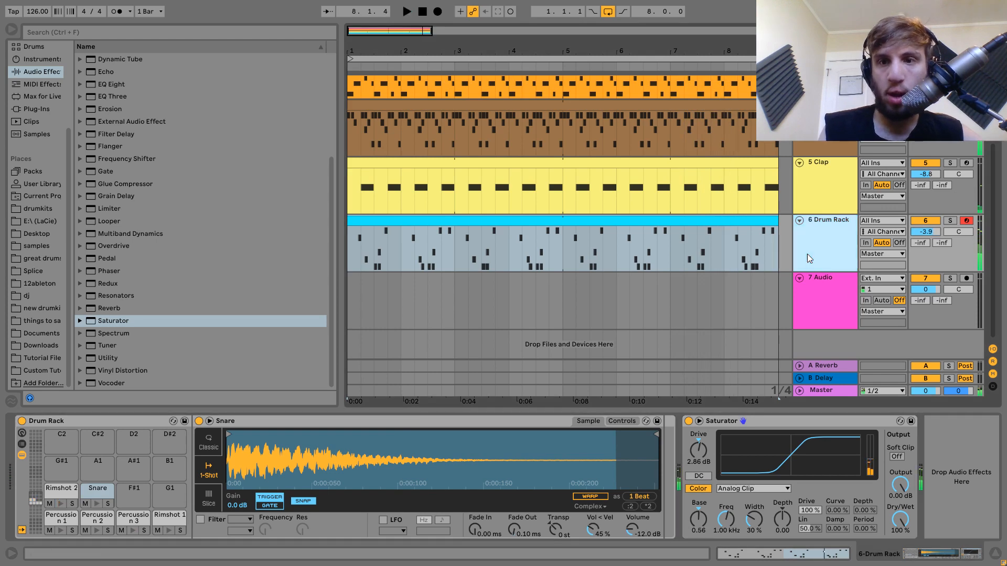
scroll(807, 254, "up", 3)
left_click(820, 241, "shift")
key("ctrl+g")
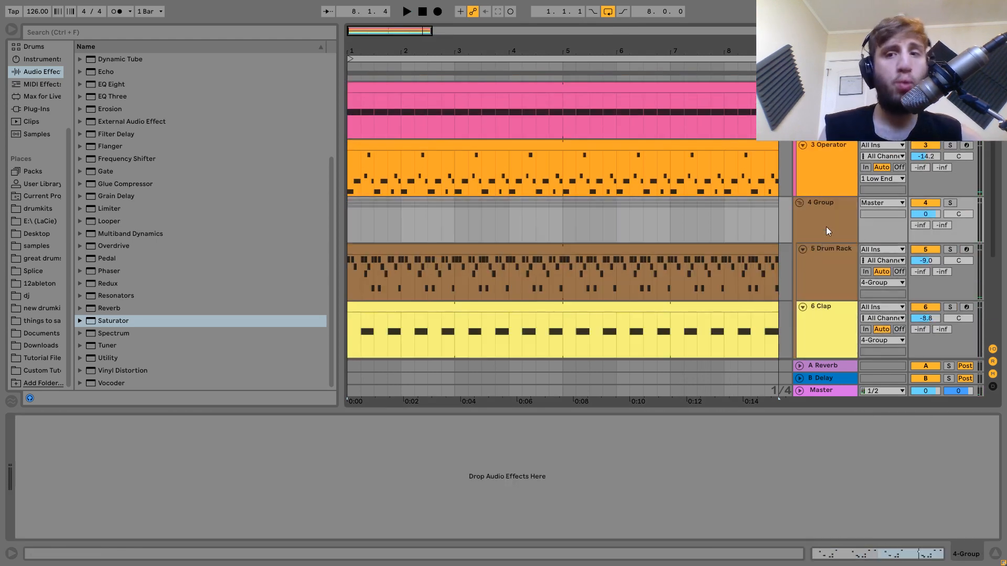
key("ctrl+r")
type("#")
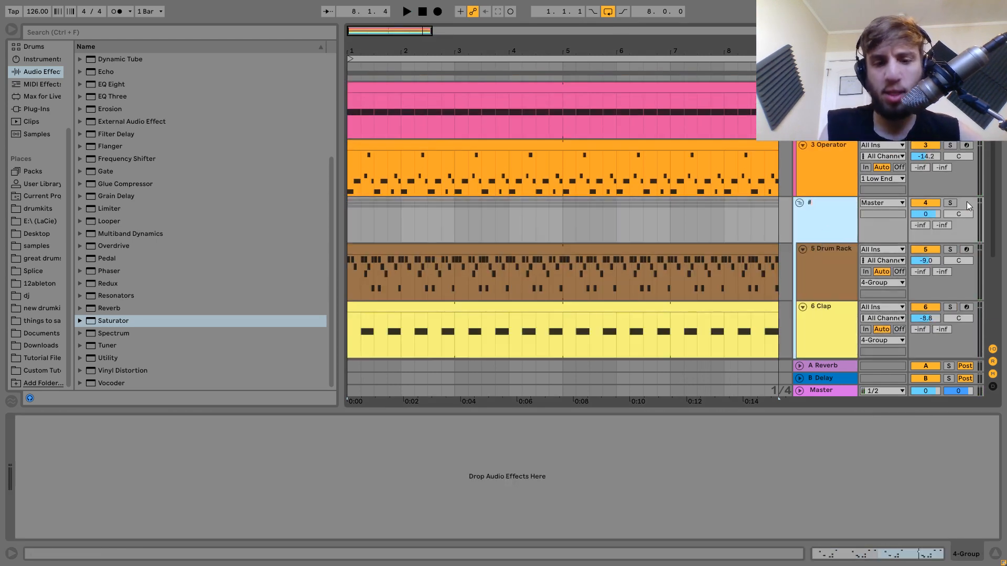
type(" Percussion")
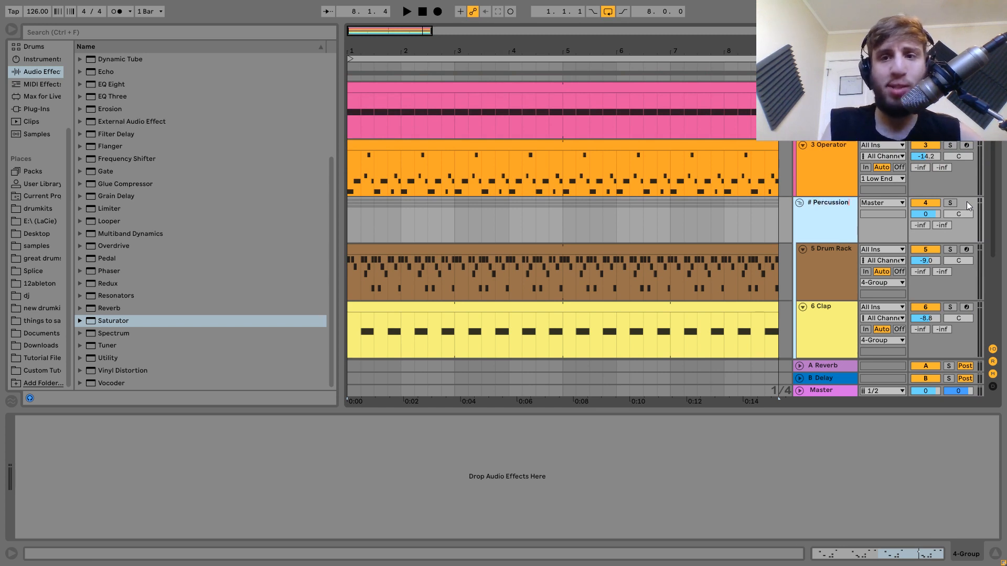
key("Return")
- Solo the Percussion group, add a Drum Buss to it, and play it back
left_click(951, 203)
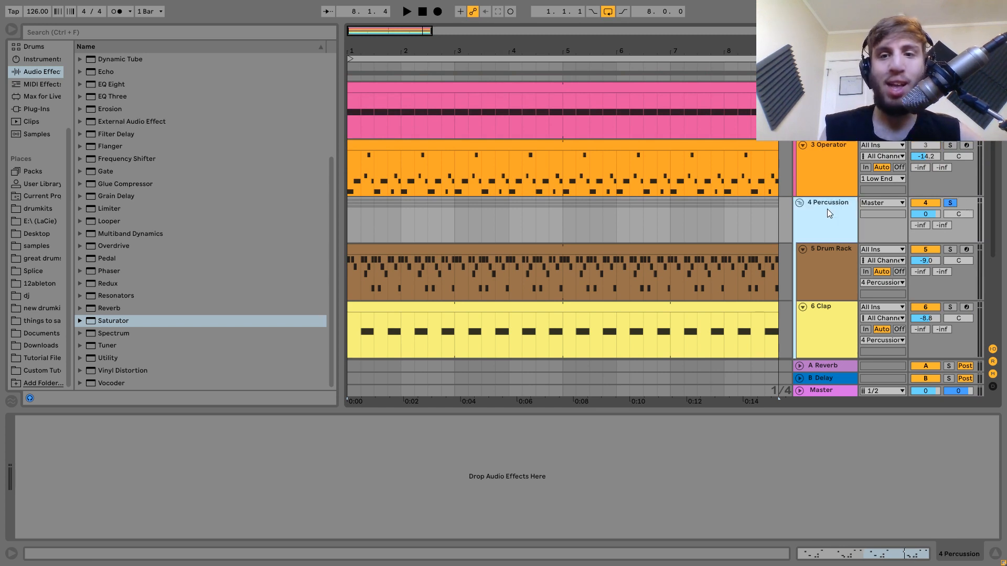
key("space")
key("space")
scroll(121, 246, "up", 5)
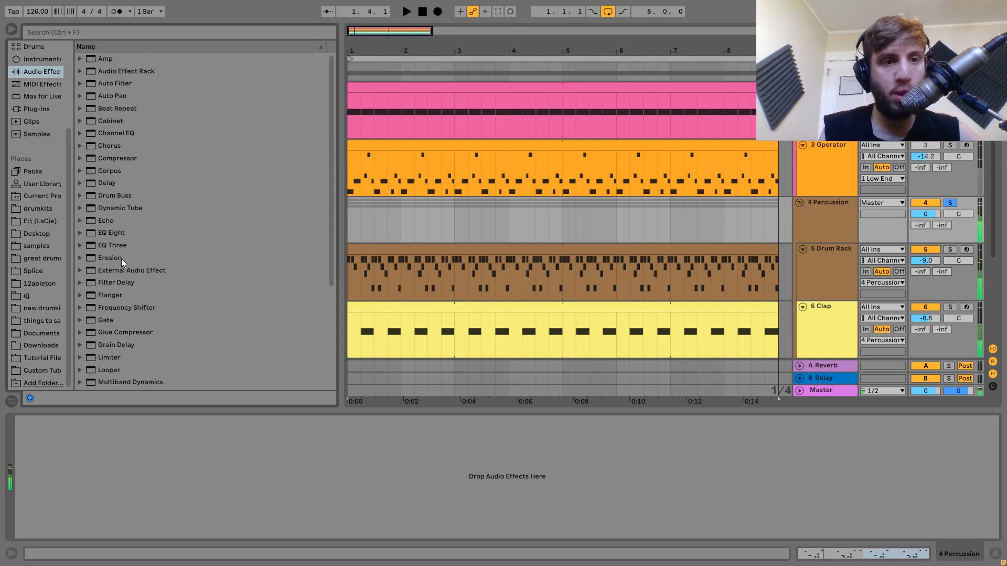
double_click(103, 195)
key("space")
- Set the Drum Buss to Medium with 22% Crunch and 20.0 kHz Damp, and lower the Percussion group volume to -3.9 dB
left_click(34, 480)
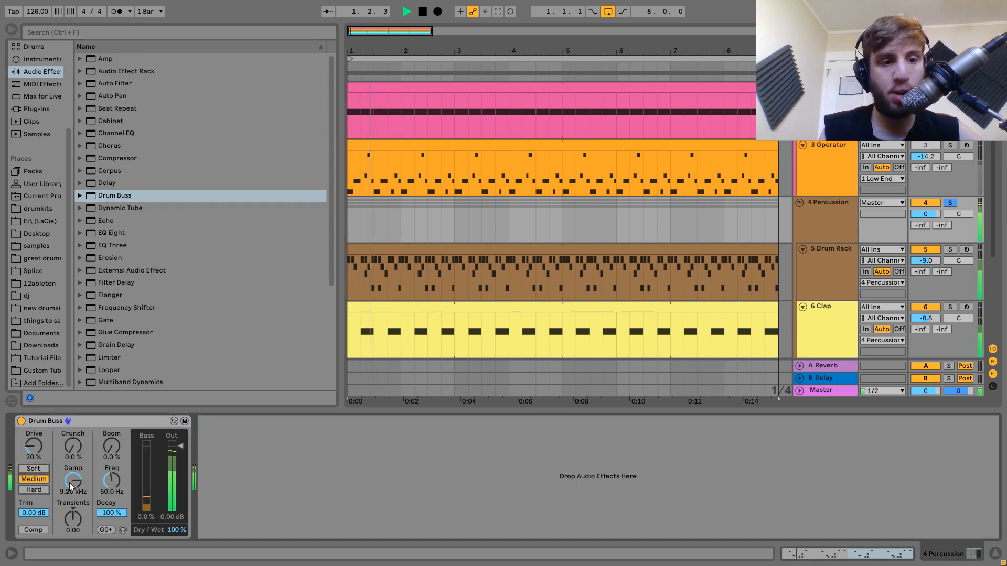
left_click_drag(75, 485, 77, 456)
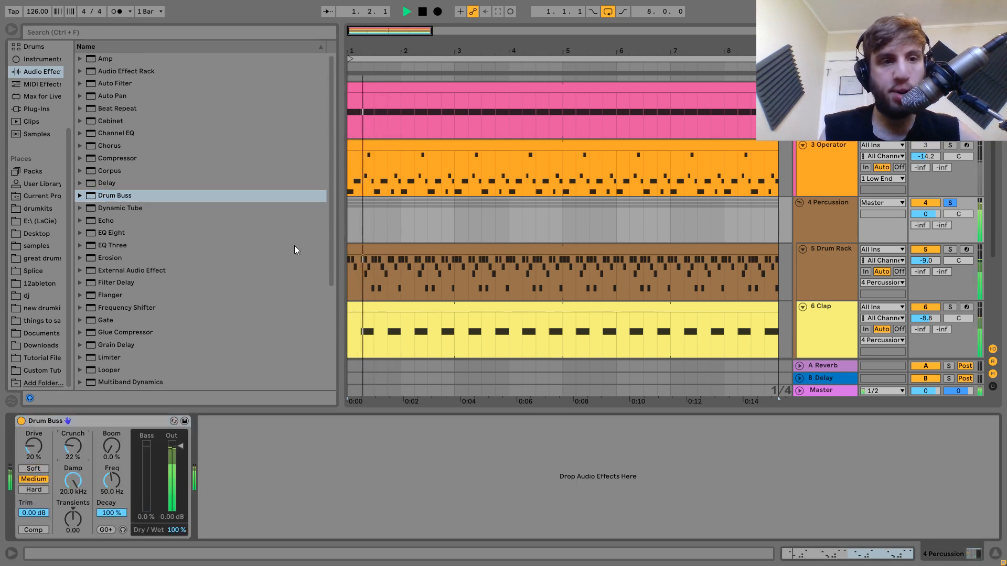
left_click_drag(926, 214, 934, 216)
key("space")
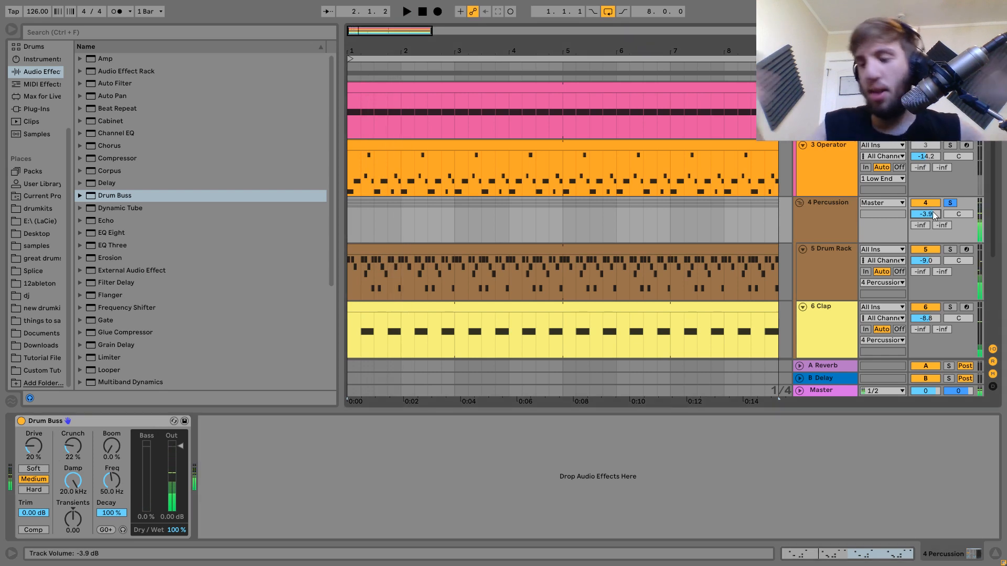
- Insert a Reverb before the Drum Buss, with Dry/Wet at 7.0% and Decay Time at 620 ms
scroll(103, 307, "down", 4)
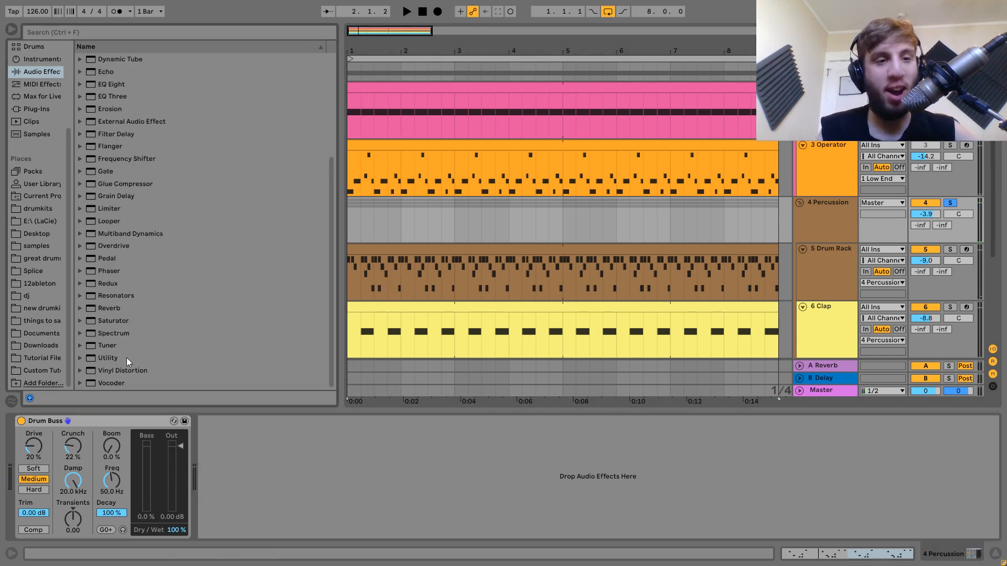
left_click_drag(110, 308, 53, 510)
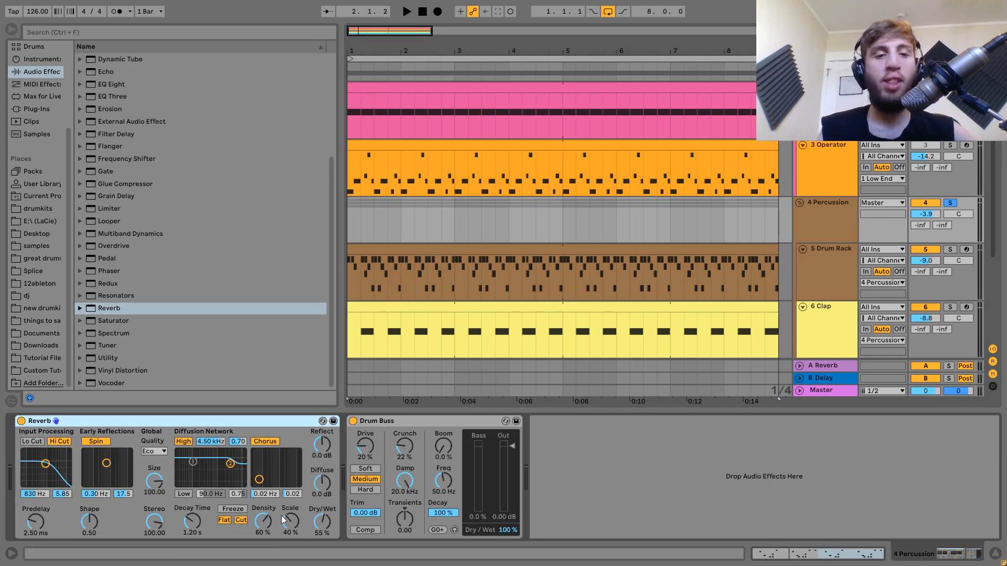
mouse_move(324, 527)
left_mouse_down()
mouse_move(324, 548)
mouse_move(321, 540)
left_mouse_up()
key("space")
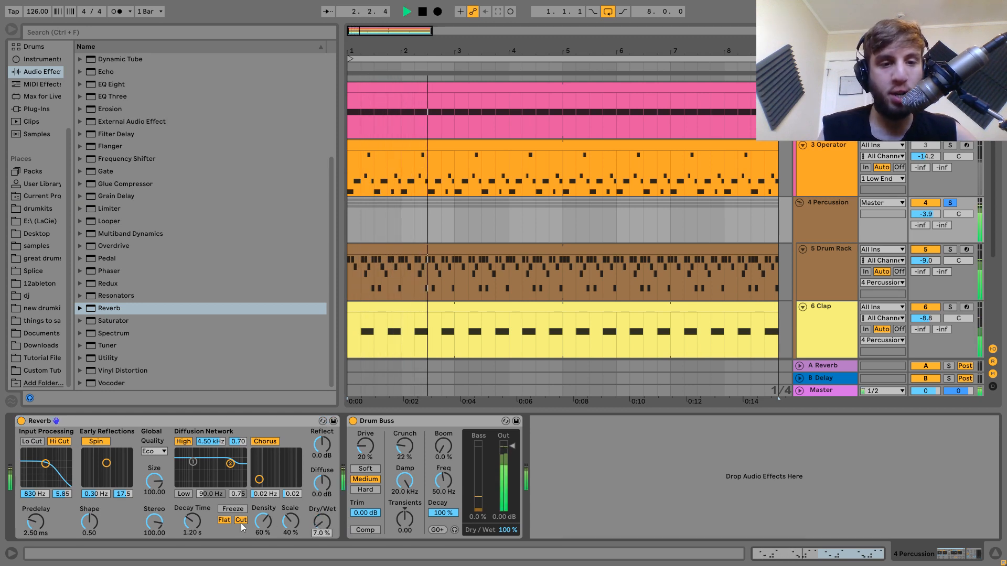
left_click_drag(194, 523, 194, 540)
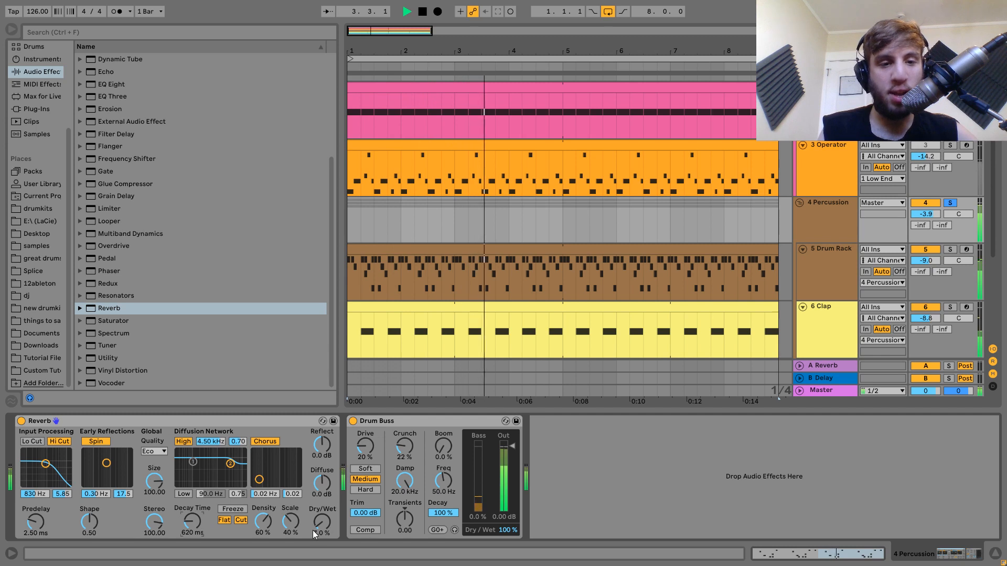
key("space")
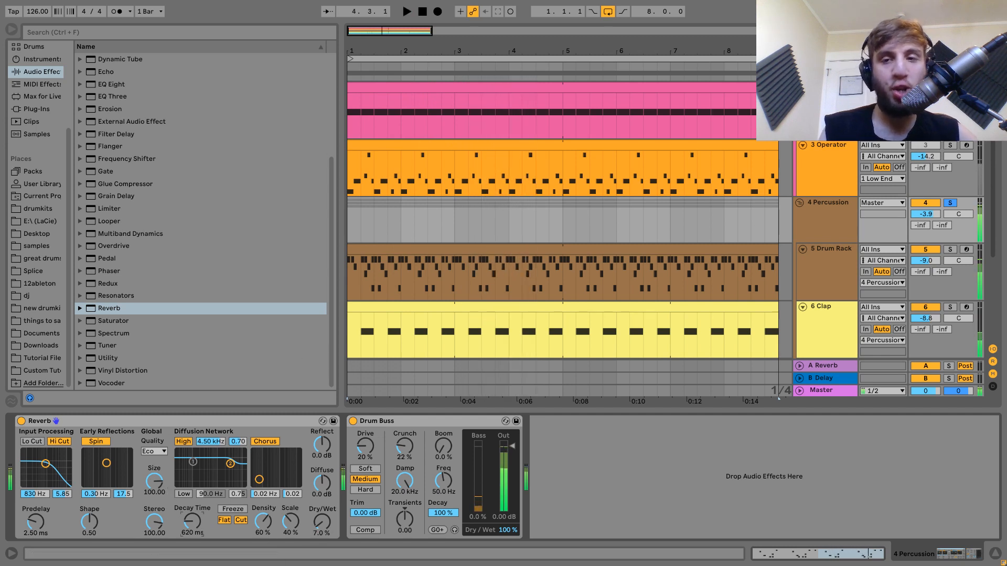
- Unsolo the Percussion group, play the full mix, and lower the group volume to -10.8 dB
left_click(951, 203)
key("space")
left_click_drag(928, 215, 927, 226)
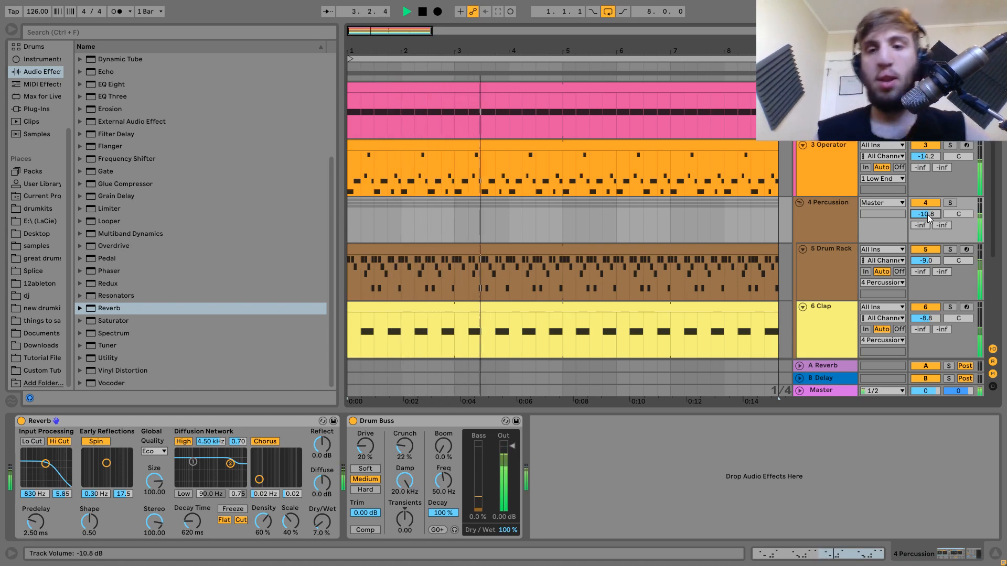
- Raise the Open Hihat sample's volume in the hi-hat Drum Rack to about -7.2 dB
left_click(833, 270)
scroll(833, 270, "down", 1)
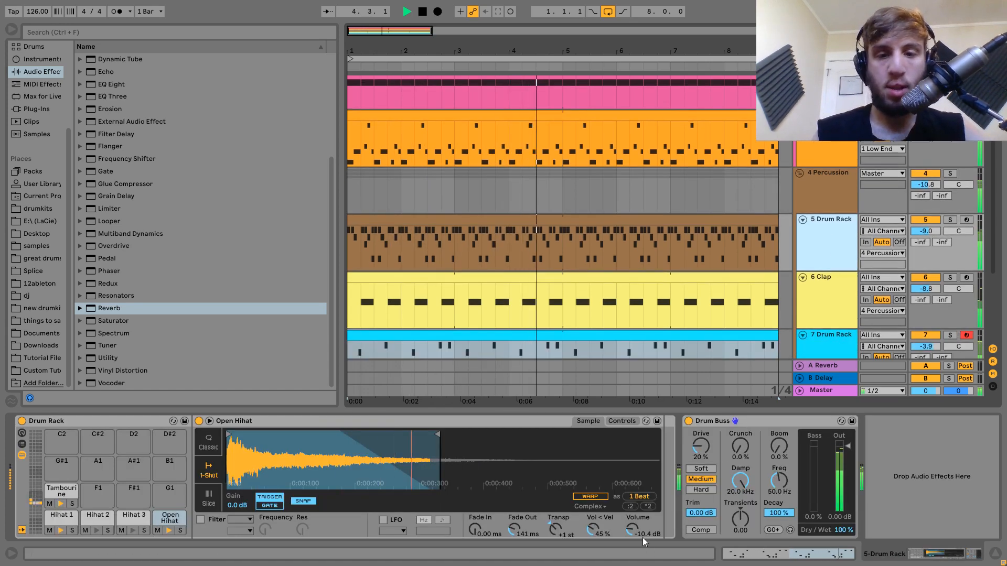
left_click_drag(636, 535, 636, 530)
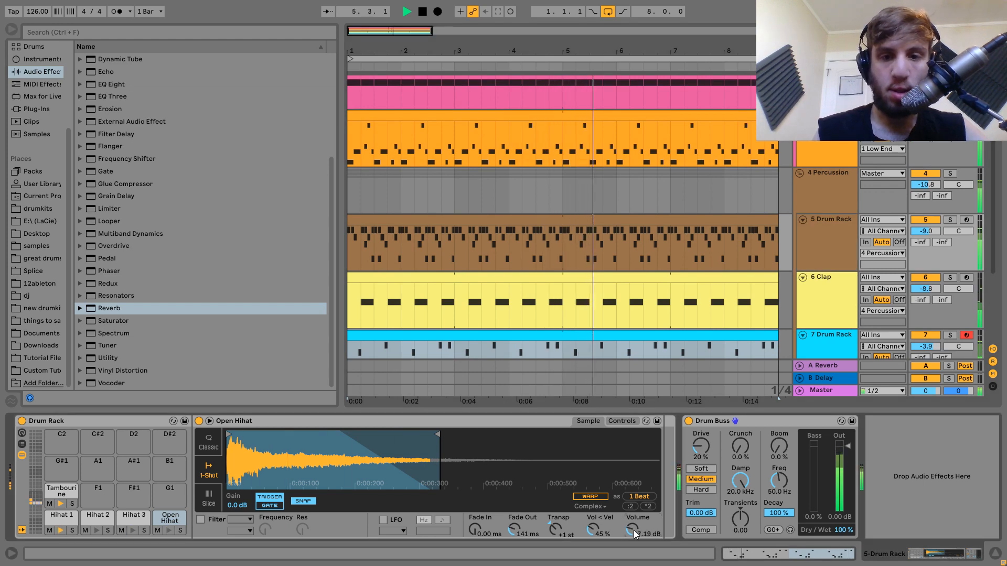
- Collapse the three tracks inside the Percussion group, delete the empty audio track below them, and stop playback
left_click(827, 195)
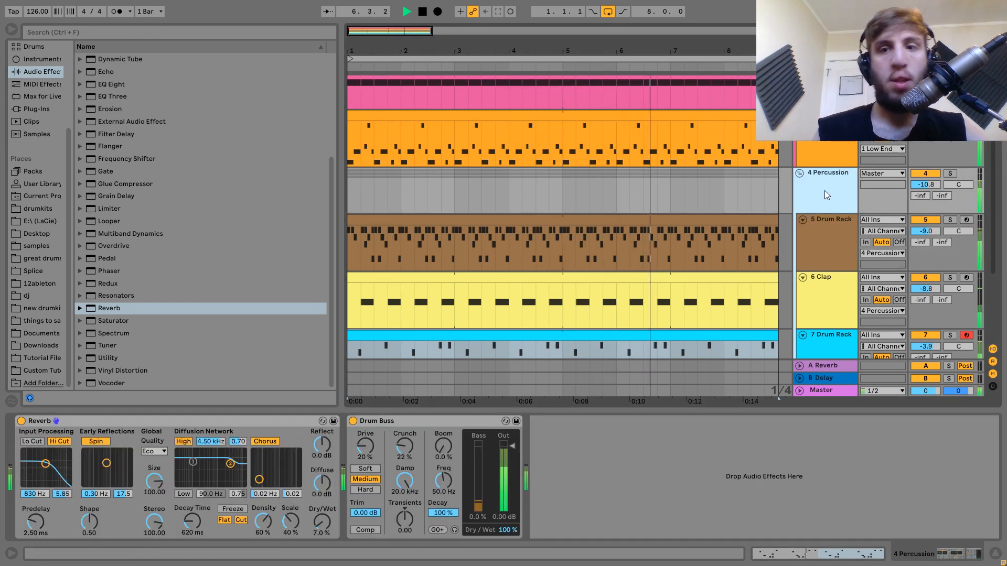
left_click(800, 174)
left_click(799, 242)
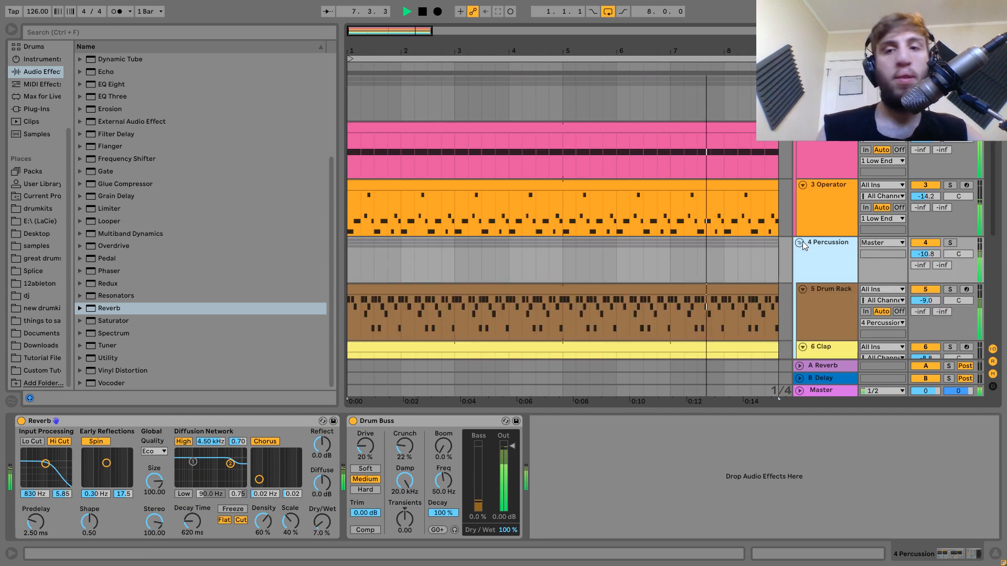
scroll(811, 239, "down", 3)
left_click(822, 233)
left_click(803, 222, "alt")
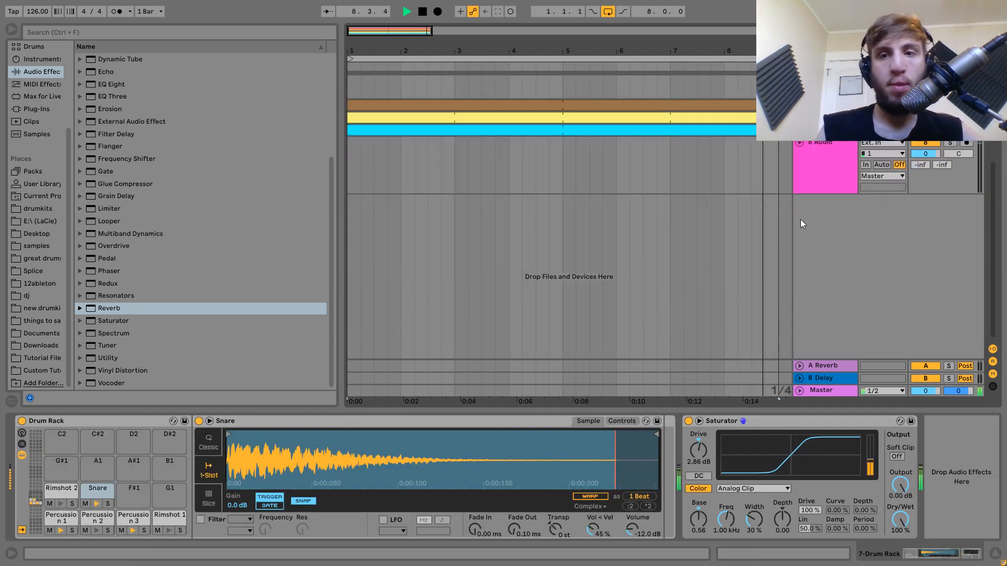
left_click(815, 232)
key("Delete")
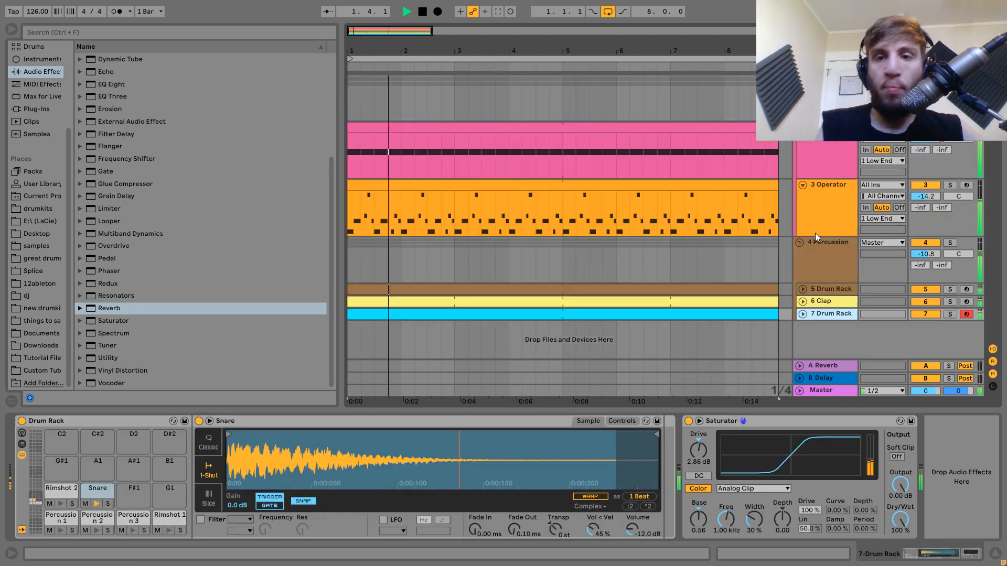
key("space")
- Add a new MIDI track below the Percussion group and load an Operator on it
left_click(819, 246)
key("ctrl+shift+t")
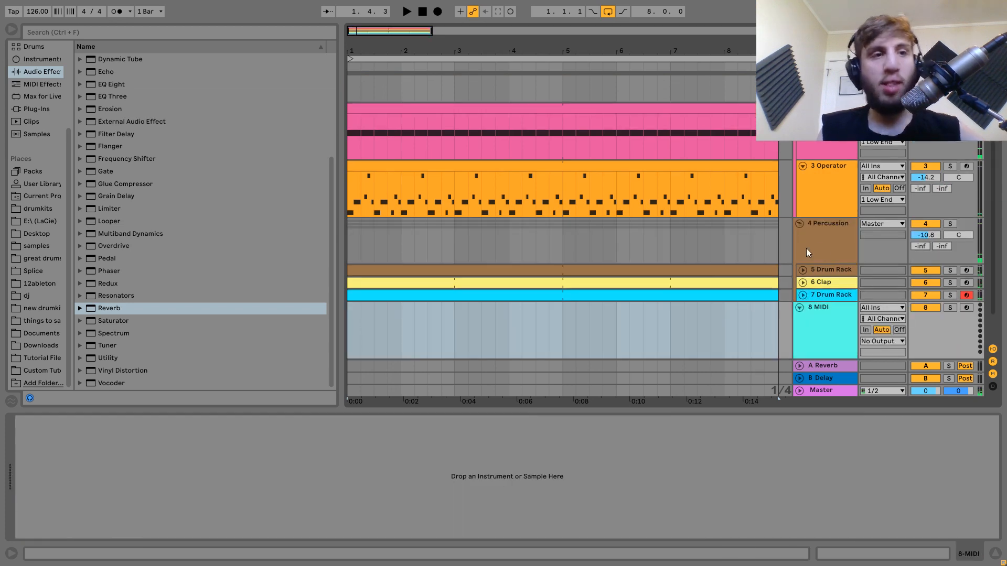
left_click(42, 59)
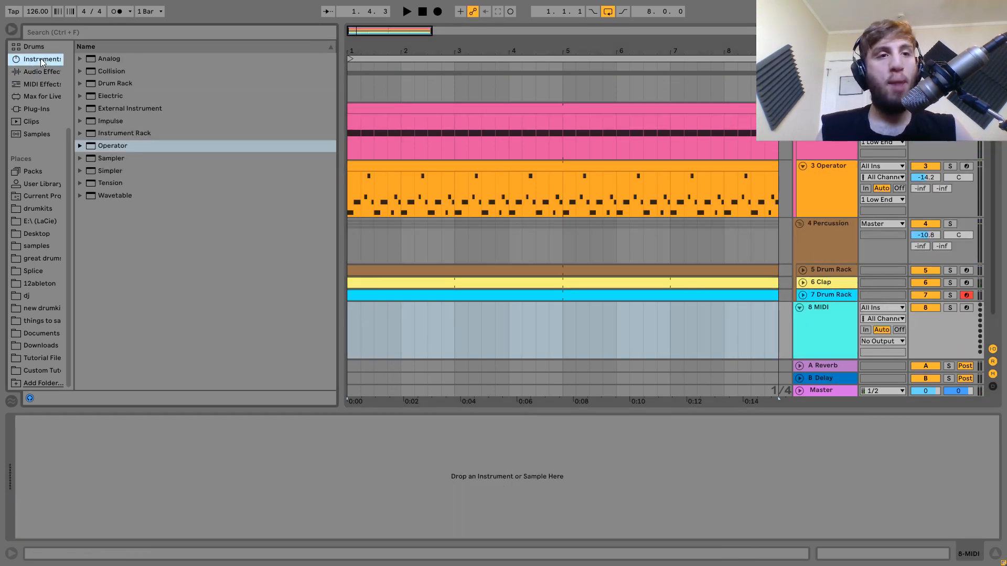
left_click_drag(126, 147, 426, 331)
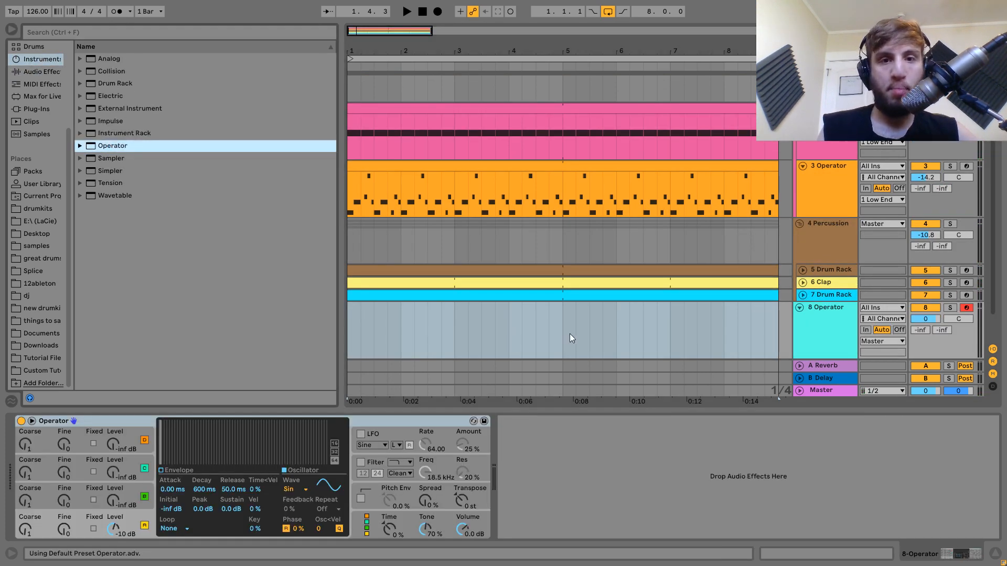
- Give Operator's oscillator A -inf dB sustain and 1.25 s decay, and add oscillators B (coarse 2, fine 25, -19 dB) and C (coarse 4, -23 dB)
key("z")
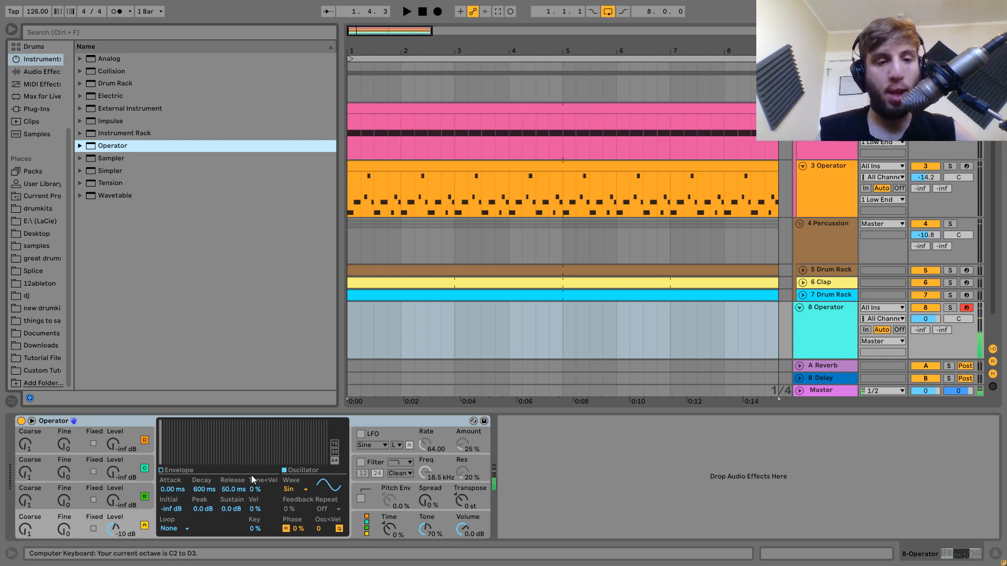
left_click_drag(226, 509, 225, 510)
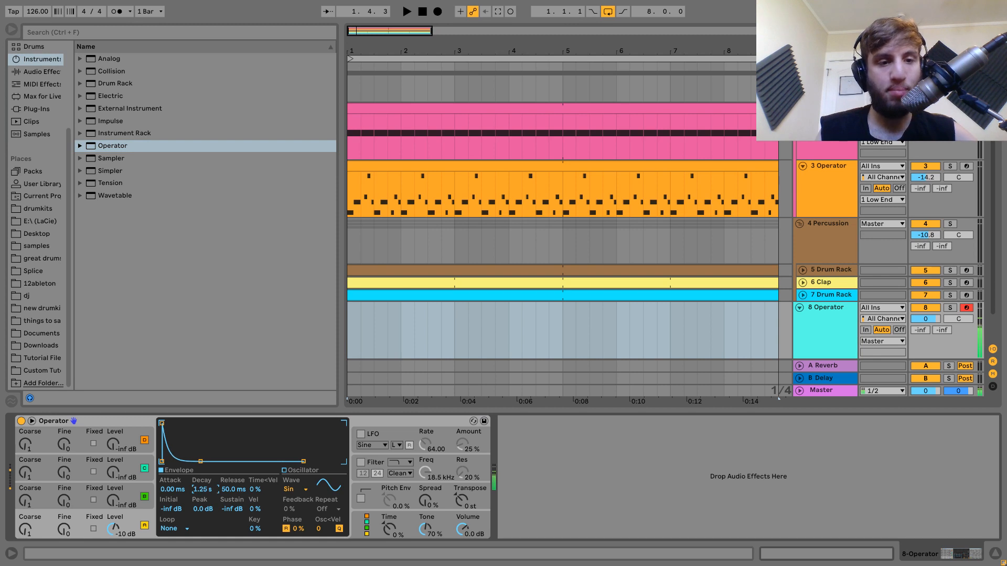
left_click_drag(114, 505, 114, 488)
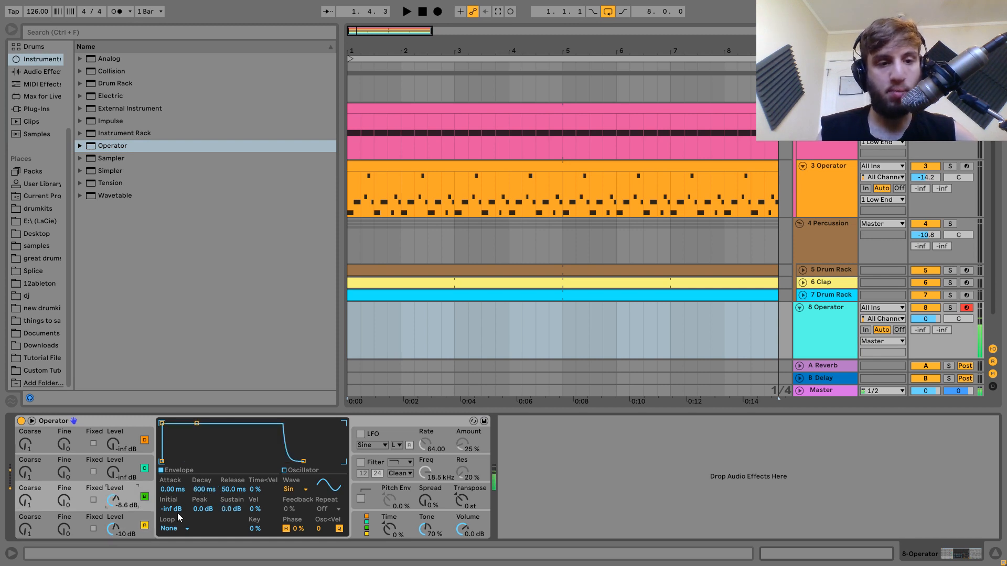
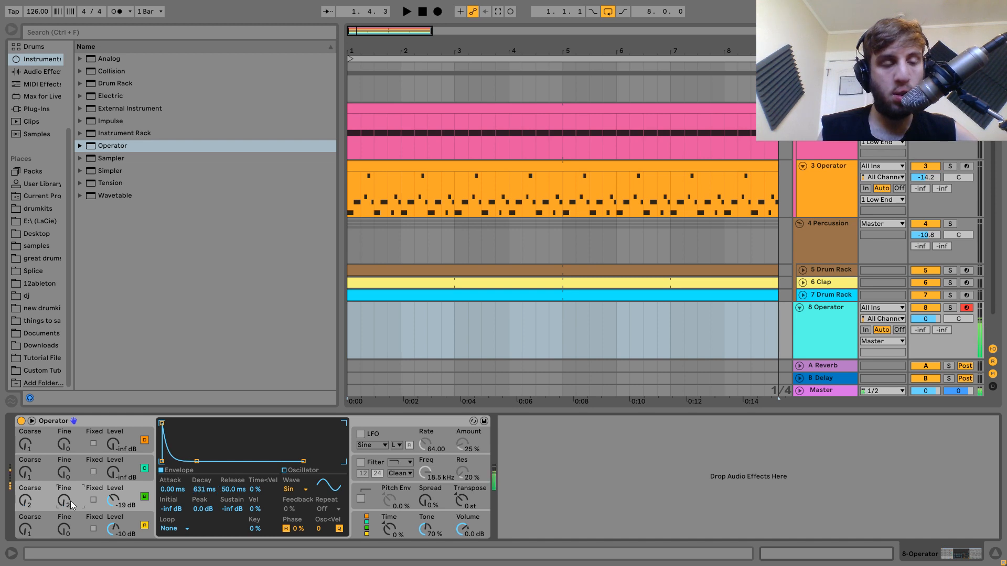
left_click_drag(119, 475, 119, 469)
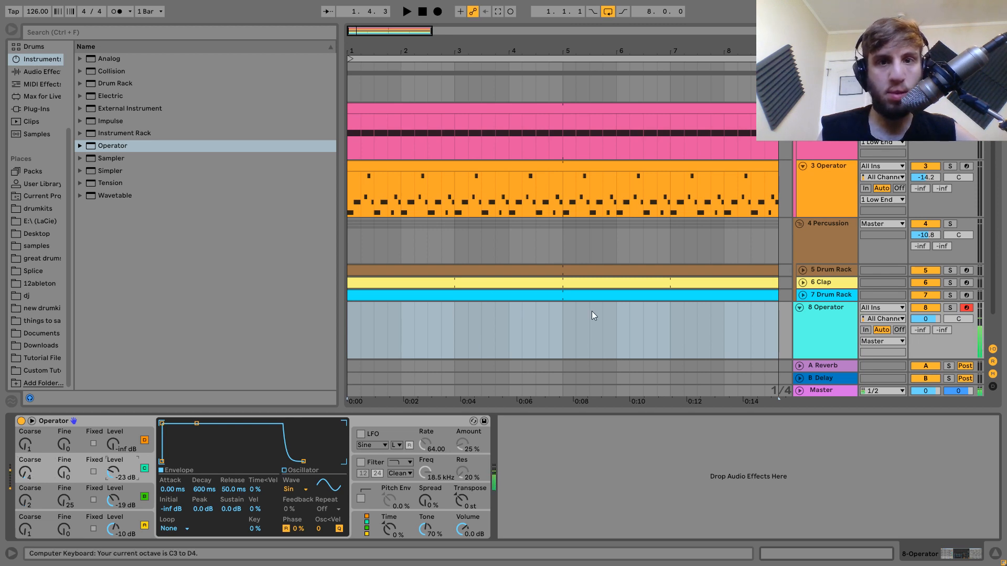
- Create an empty four-bar MIDI clip on the new Operator track, from bar 1 to bar 5
key("x")
left_click_drag(563, 332, 344, 341)
key("ctrl+shift+m")
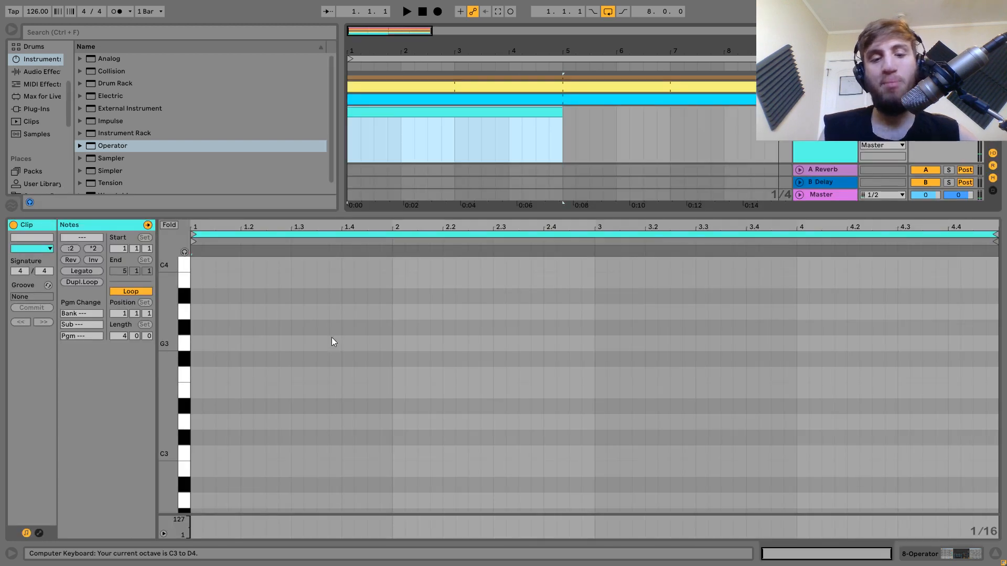
- Place three sixteenth-long G3 notes in bar 1 of the clip, around 1.2.2, 1.3.2 and 1.4.1, and play them back
key("g")
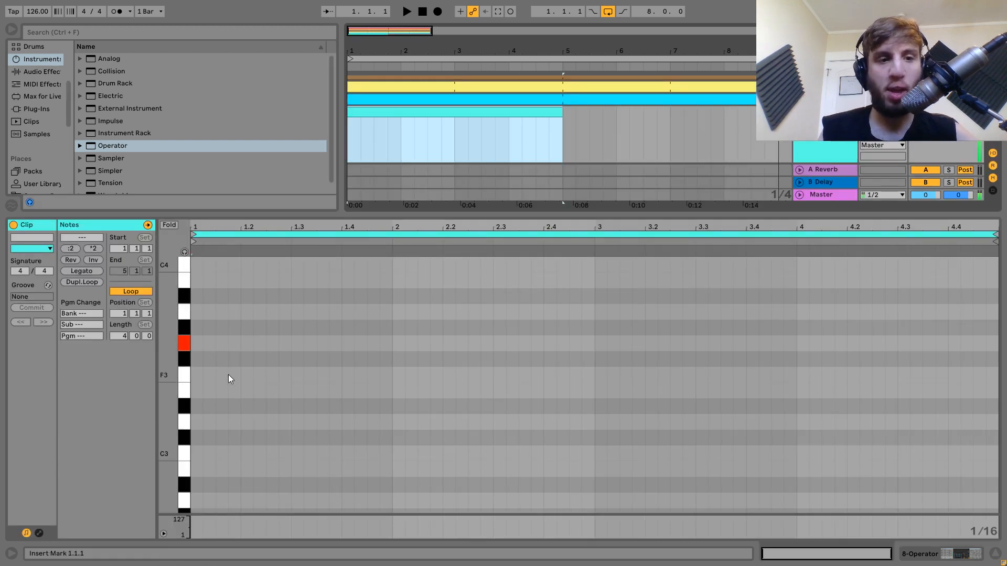
double_click(259, 344)
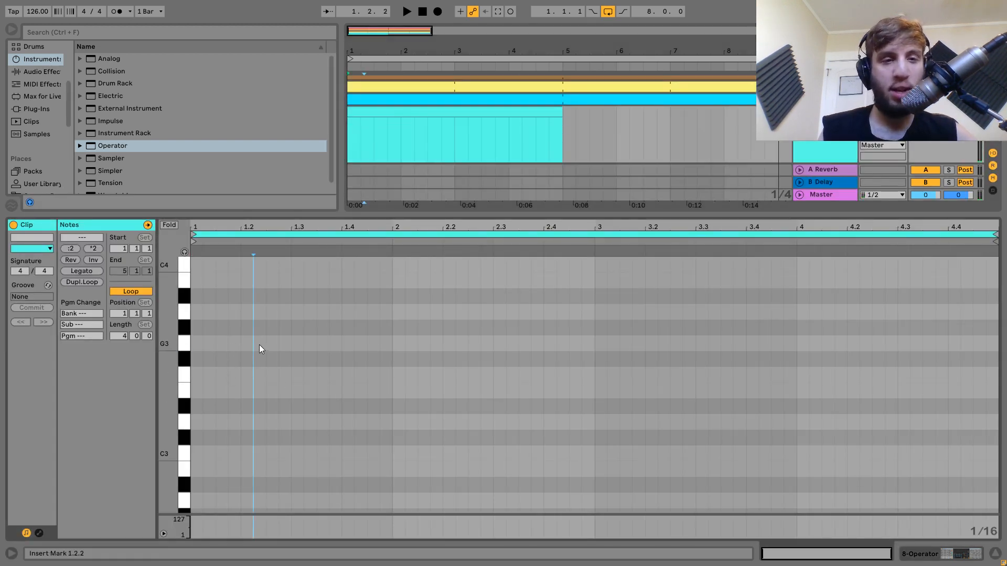
left_click_drag(263, 344, 264, 348)
key("space")
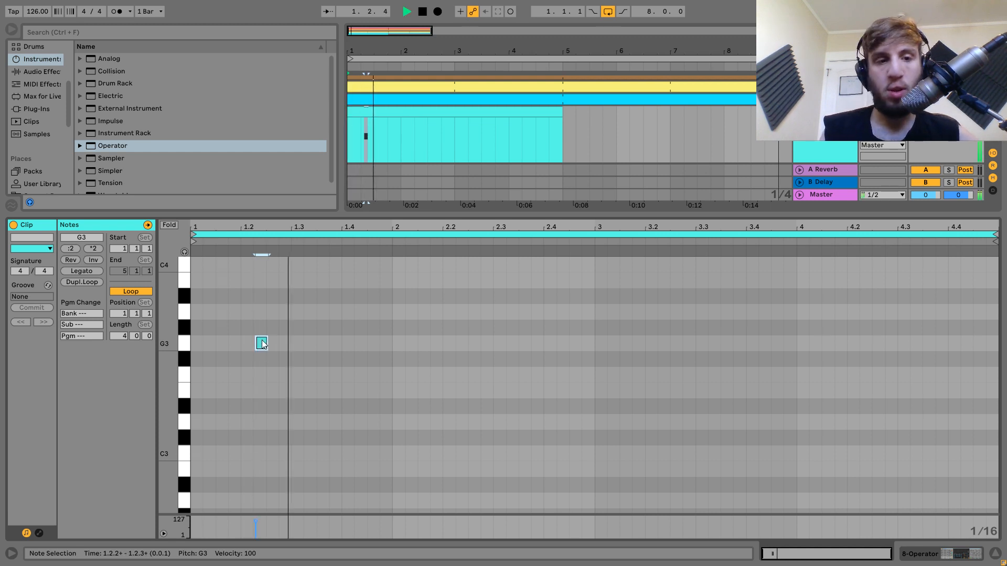
double_click(308, 344)
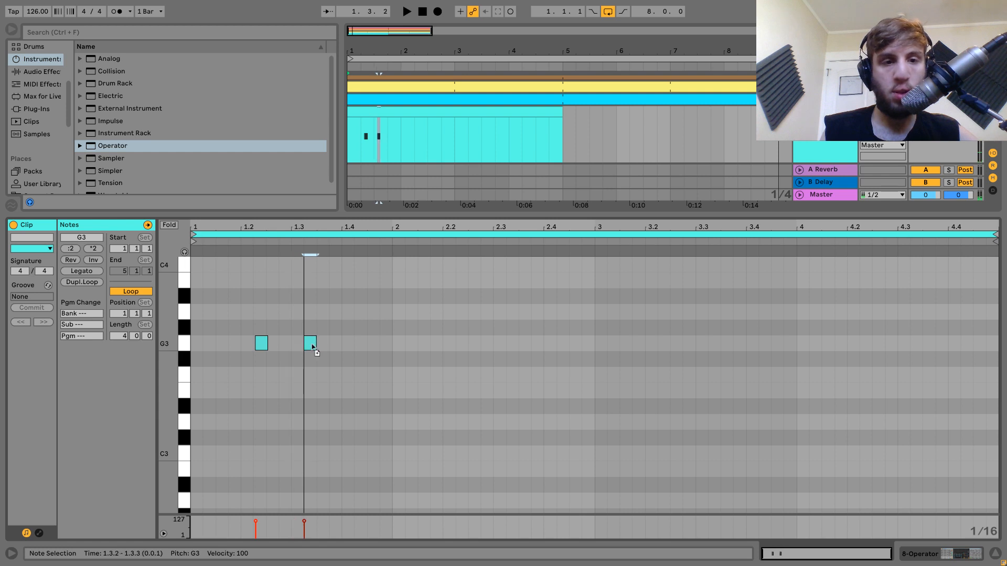
double_click(318, 344)
key("Right")
key("Right")
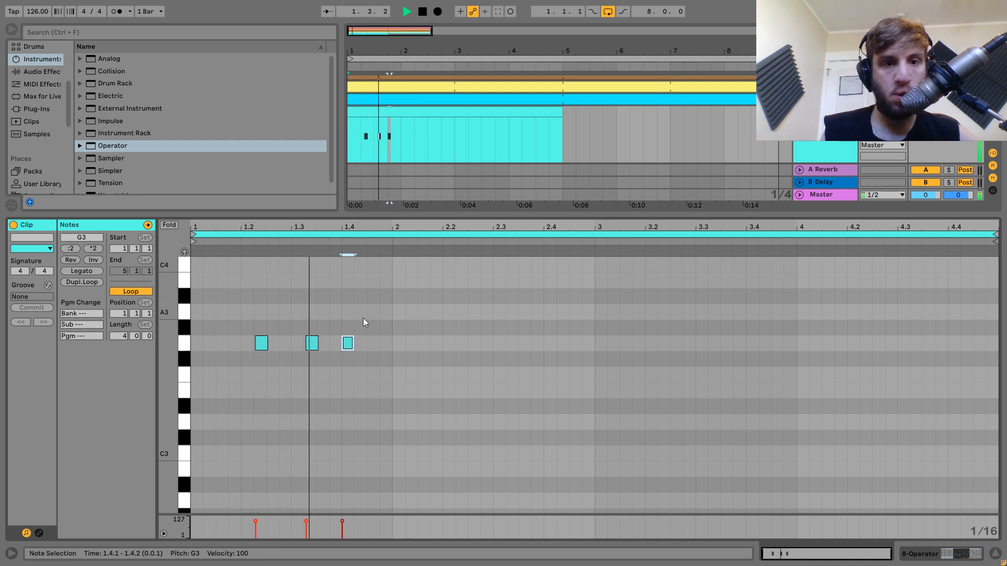
key("space")
- Duplicate the three G3 notes into bar 2 and shift the copies one sixteenth earlier, starting around 2.2.2
left_click(347, 343)
left_click_drag(392, 363, 173, 307)
key("ctrl+d")
key("space")
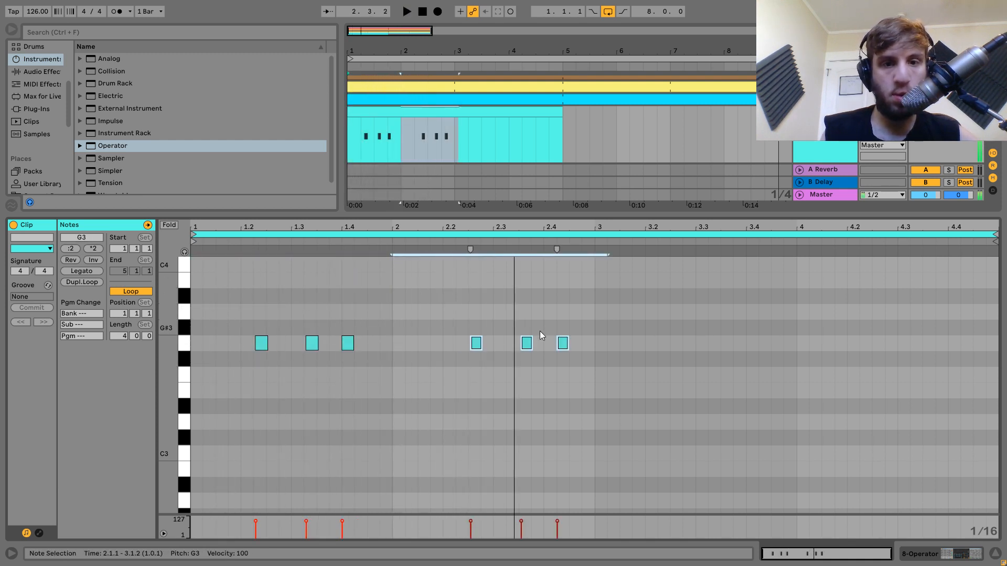
key("ctrl+z")
key("ctrl+d")
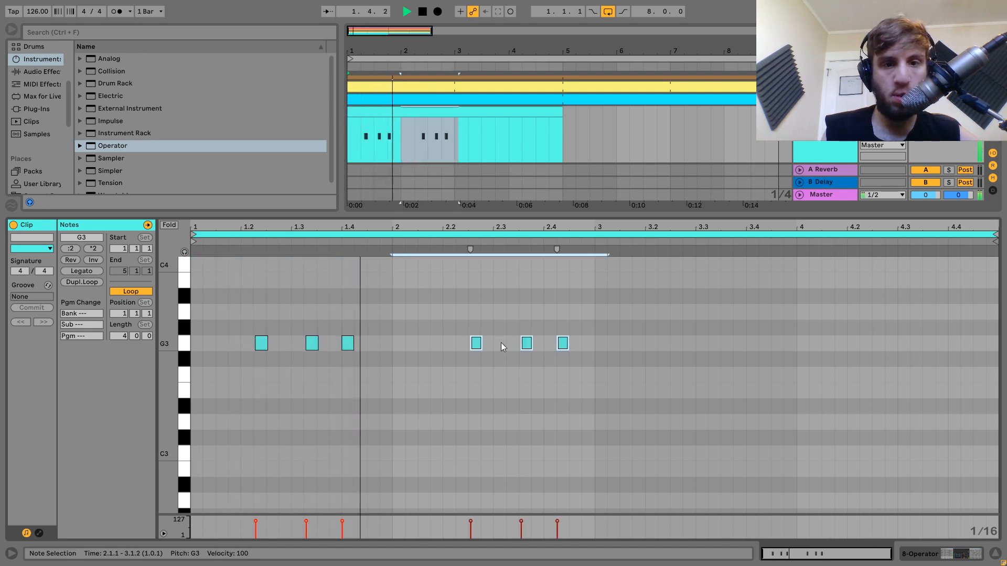
key("space")
key("Left")
key("Left")
key("space")
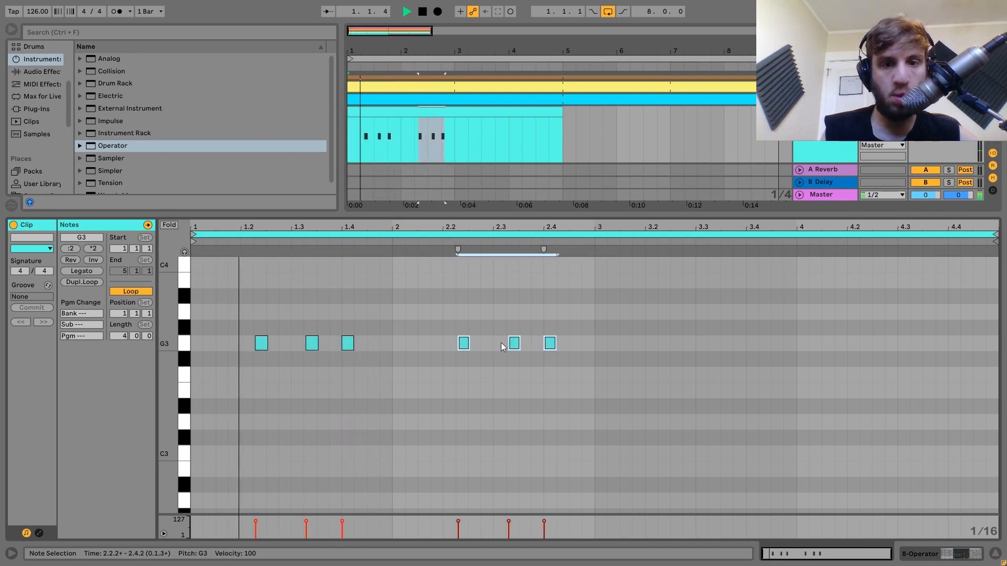
- Add a G3 note at 2.4.3, keeping one at 2.4.1, and duplicate the two-bar pattern into bars 3 and 4
left_click(550, 343)
key("Delete")
double_click(571, 343)
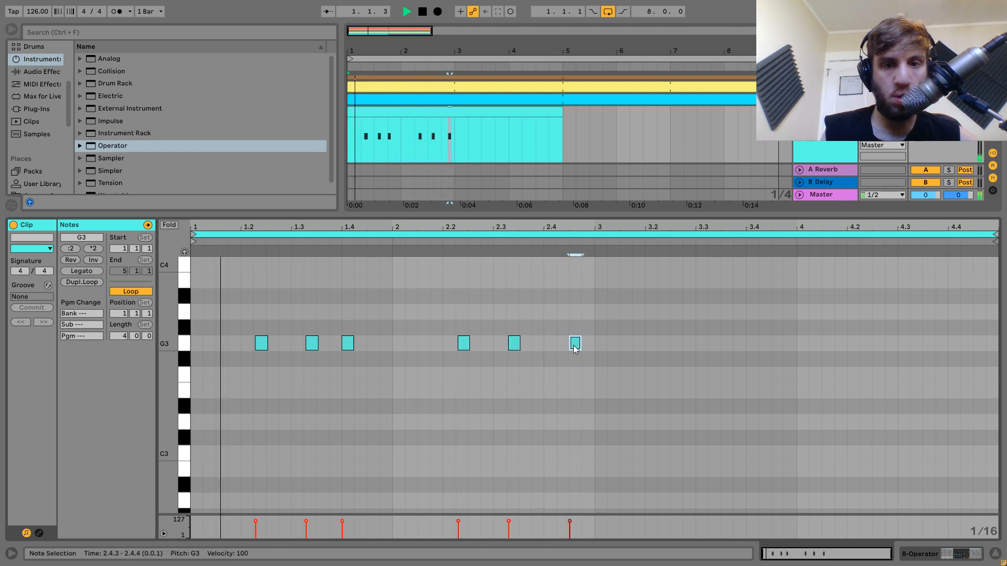
double_click(550, 344)
key("ctrl+a")
key("ctrl+d")
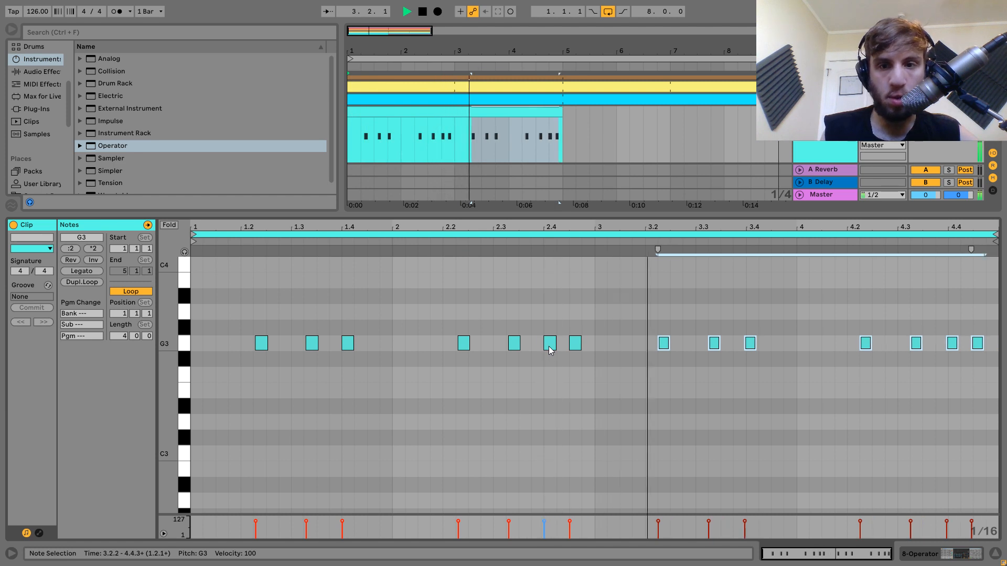
key("space")
mouse_move(753, 349)
left_mouse_down()
mouse_move(762, 349)
mouse_move(753, 349)
left_mouse_up()
key("space")
- Extend the looped Operator clip in the arrangement to bar 9, matching the other clips
double_click(827, 111)
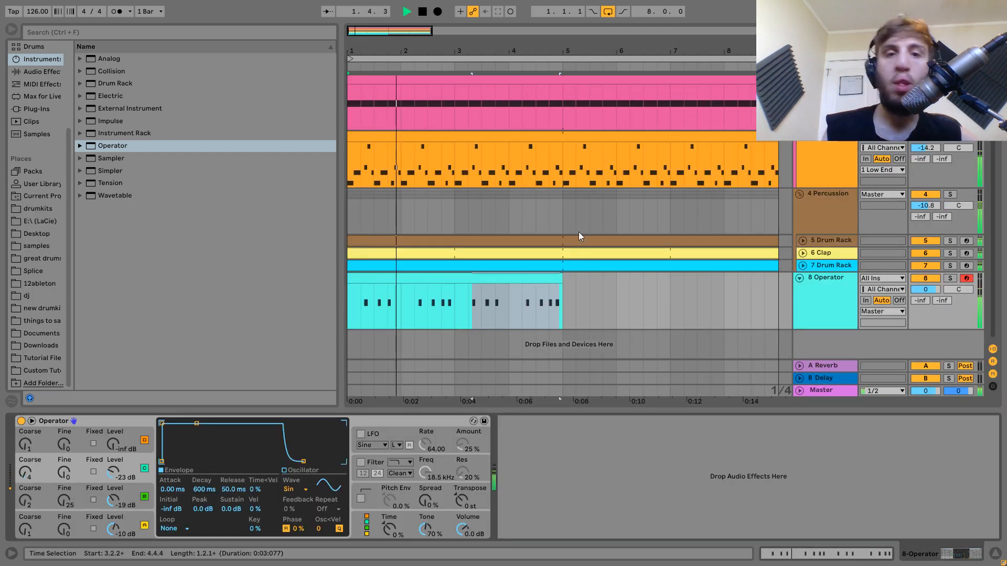
left_click_drag(561, 280, 777, 280)
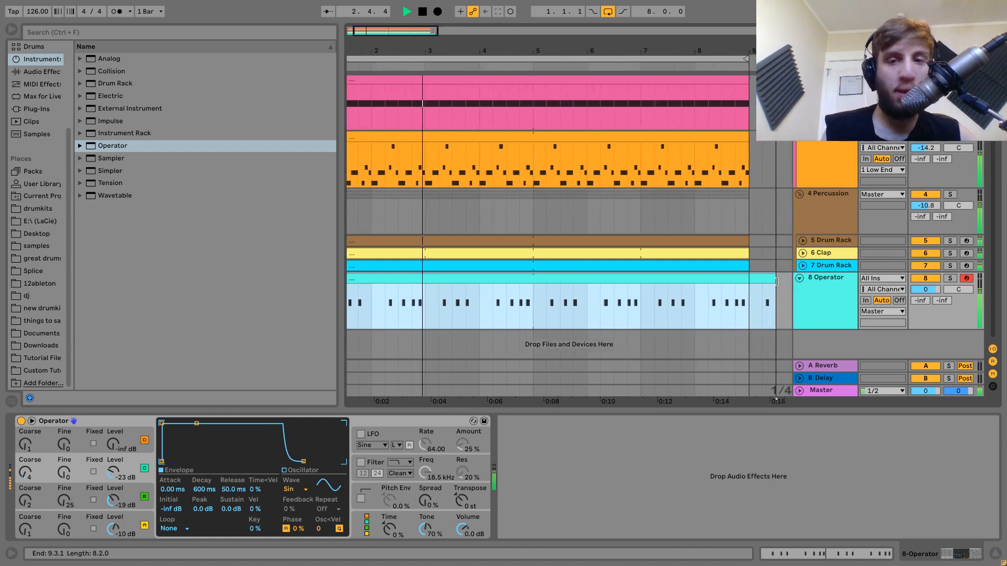
double_click(722, 279)
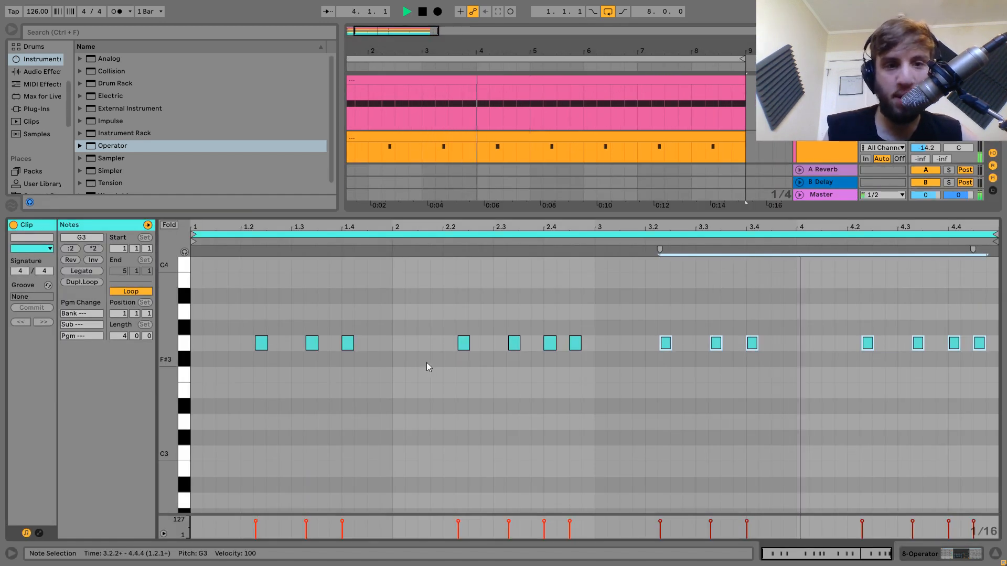
- Copy the kick-sidechained Compressor from the 3 Operator track and paste it after the Operator on the 8 Operator track
left_click(819, 142)
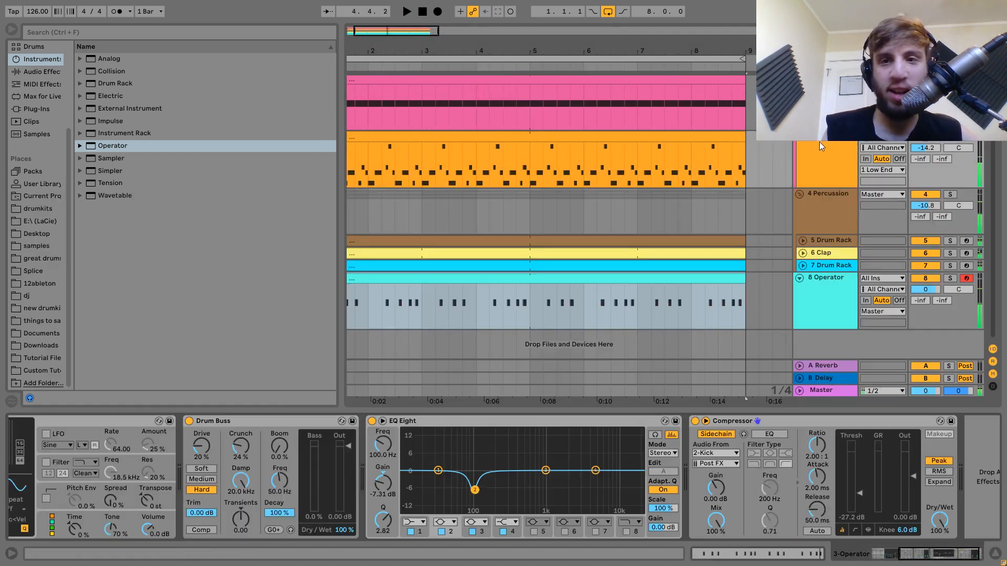
left_click(826, 188)
left_click(825, 423)
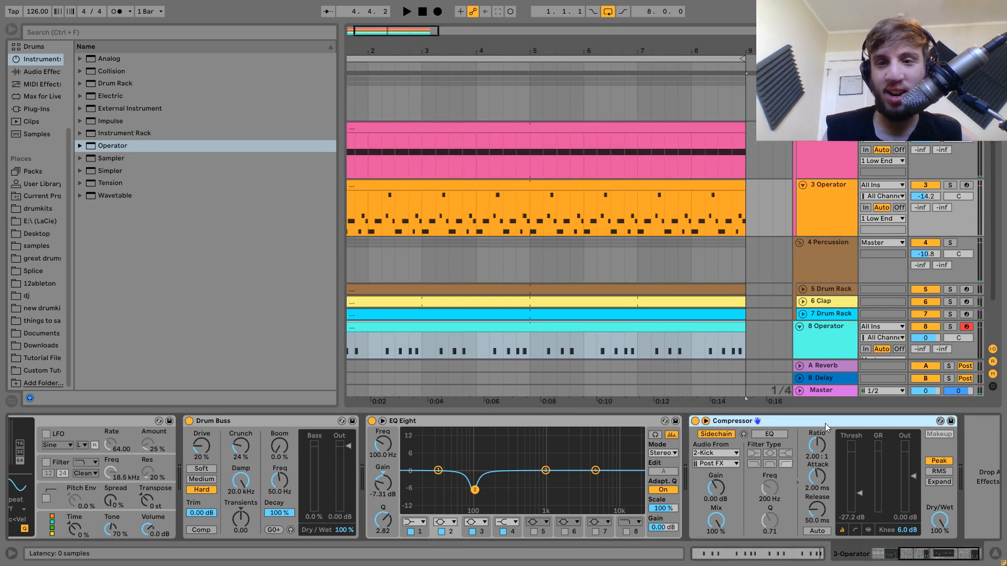
left_click(744, 348)
- Play the 8 Operator track soloed, raising its Compressor output to 3.63 dB and Operator volume to 1.3 dB
key("space")
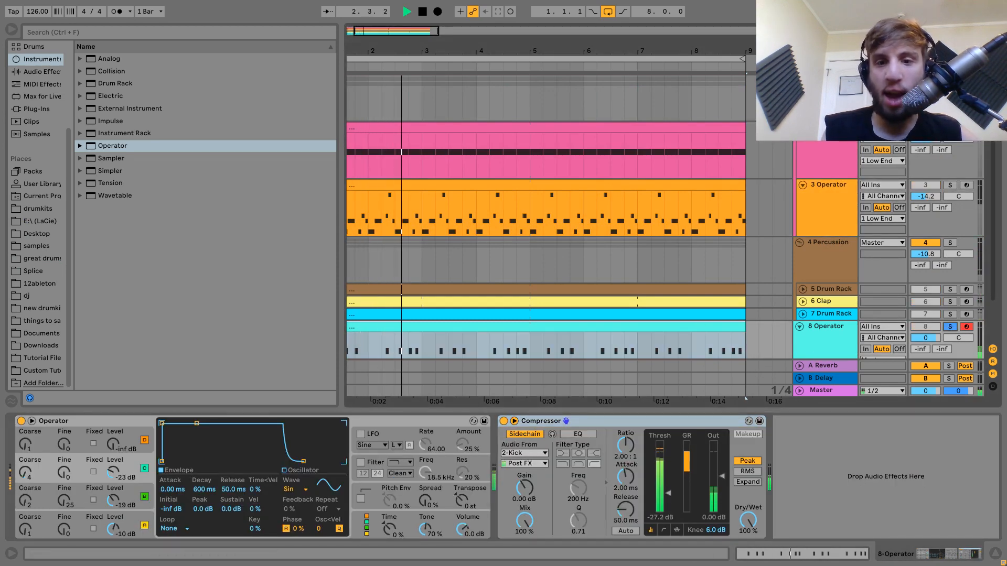
left_click(950, 327)
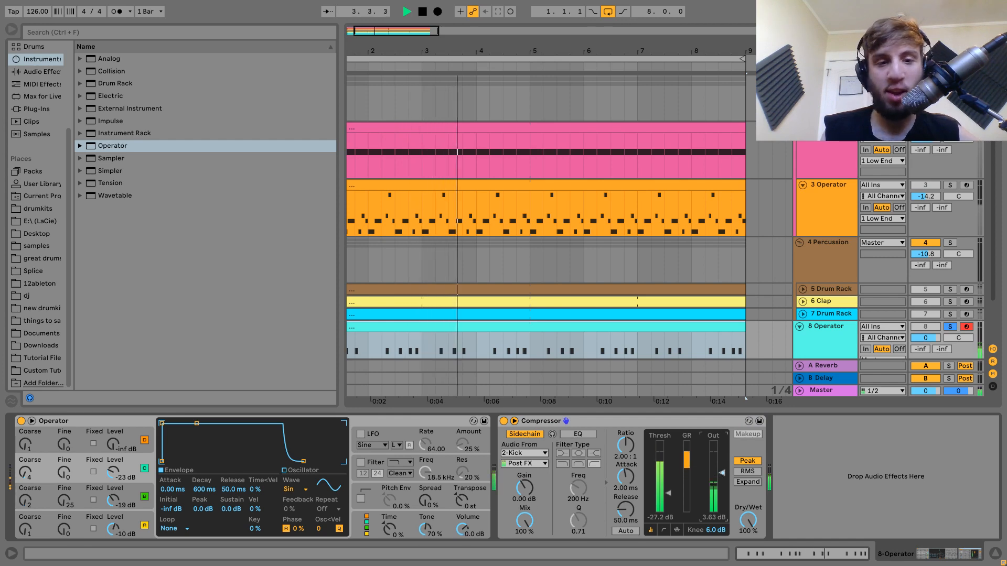
left_click_drag(464, 532, 466, 538)
- Insert a Drum Buss between Operator and Compressor with 20% drive, Hard distortion, 25% crunch and 20.0 kHz damp
left_click(42, 71)
key("space")
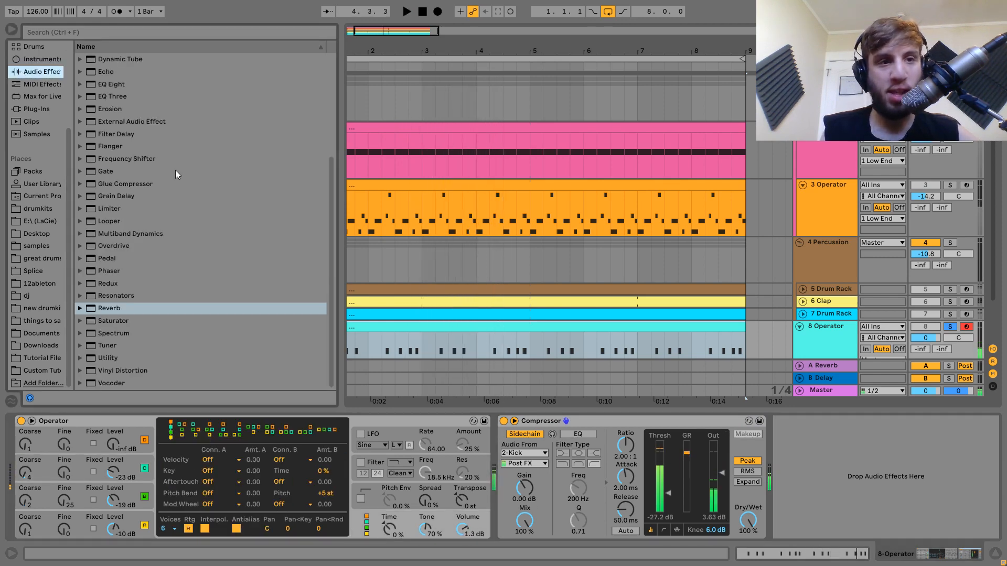
left_click_drag(113, 197, 495, 475)
key("space")
left_click_drag(556, 447, 555, 427)
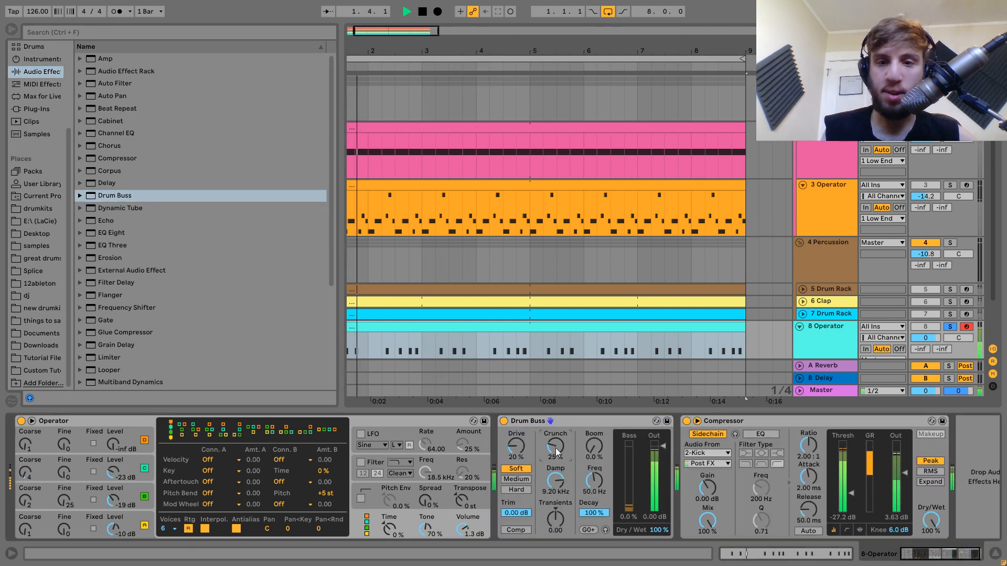
left_click_drag(556, 481, 556, 462)
left_click(514, 491)
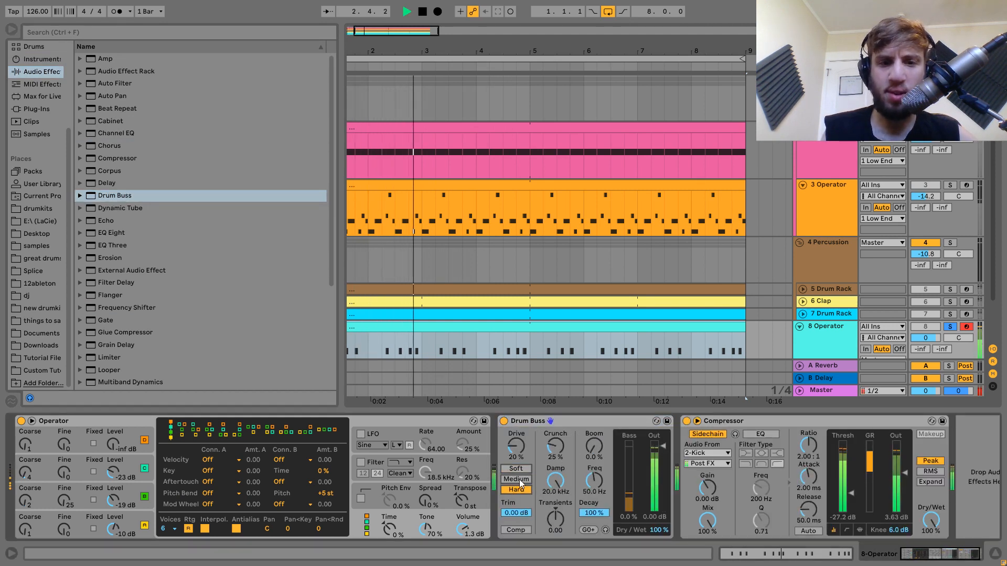
- Bring in Operator's oscillator D with coarse 3 and a level of -28 dB
mouse_move(113, 444)
left_mouse_down()
mouse_move(113, 436)
mouse_move(113, 449)
left_mouse_up()
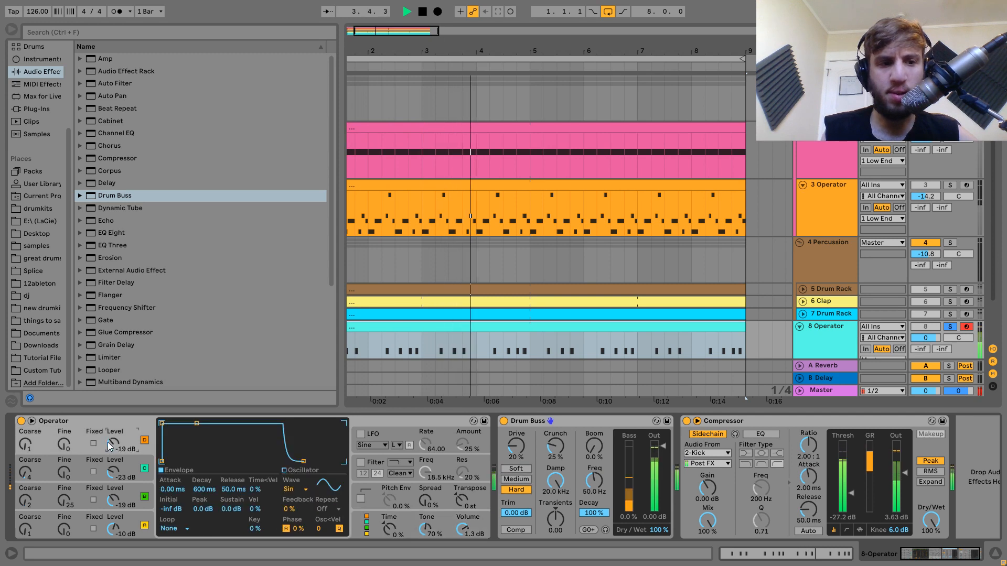
left_click_drag(25, 445, 24, 439)
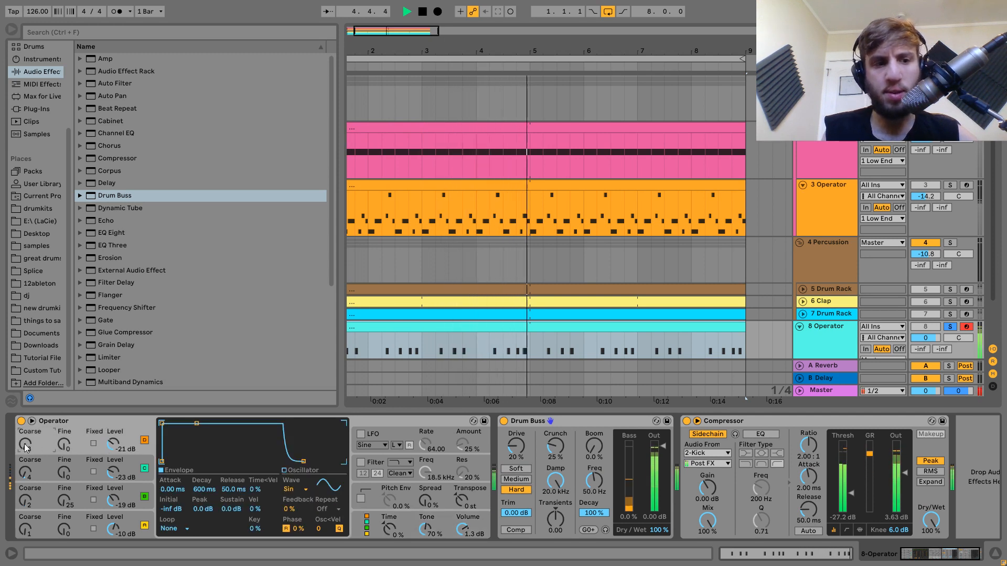
left_click(113, 445)
left_click_drag(113, 445, 113, 452)
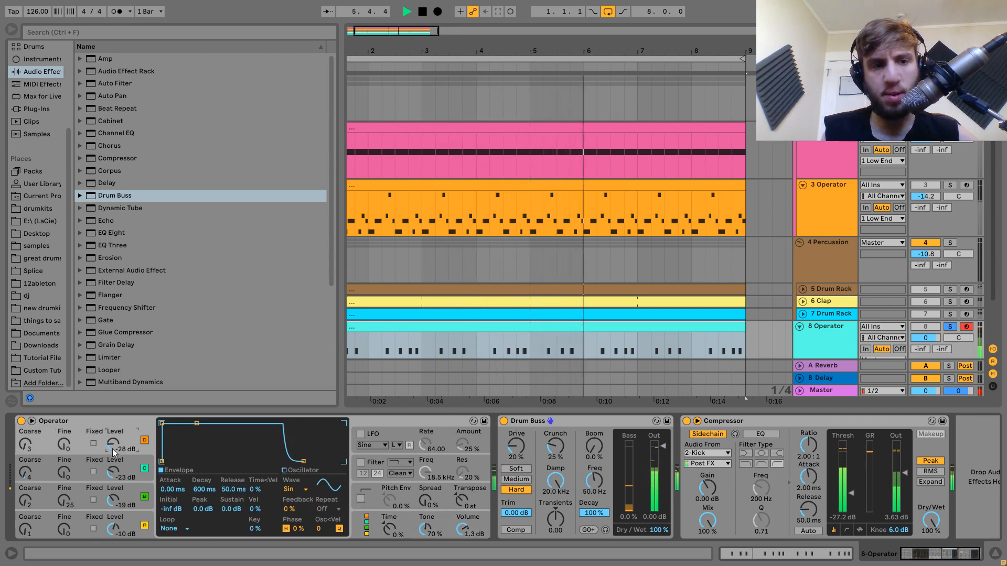
- Insert a Reverb between Operator and Drum Buss, with decay time 2.30 s and dry/wet 0%
scroll(118, 357, "down", 4)
key("space")
left_click_drag(103, 308, 529, 481)
scroll(612, 241, "down", 2)
scroll(612, 240, "left", 1)
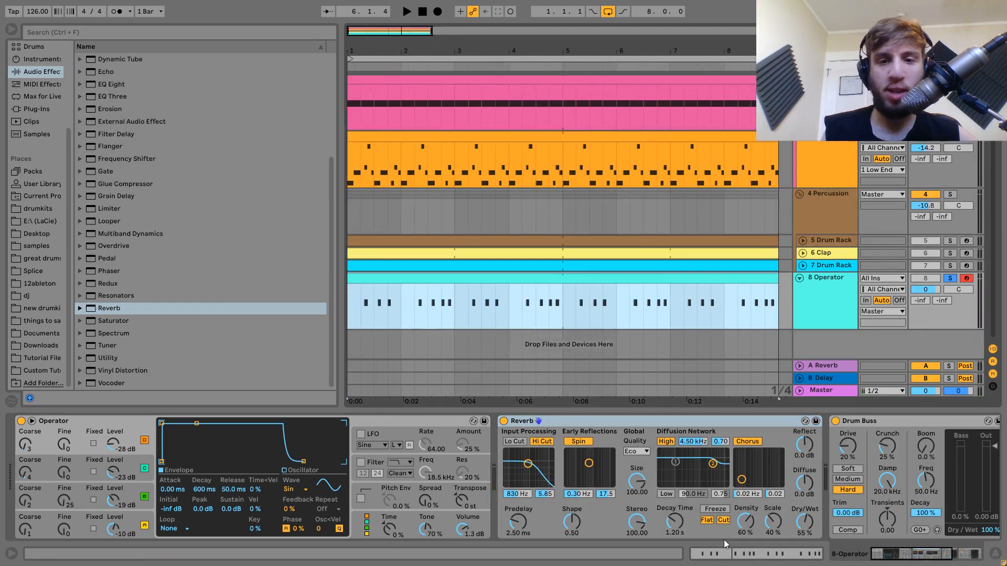
left_click_drag(671, 524, 673, 521)
key("space")
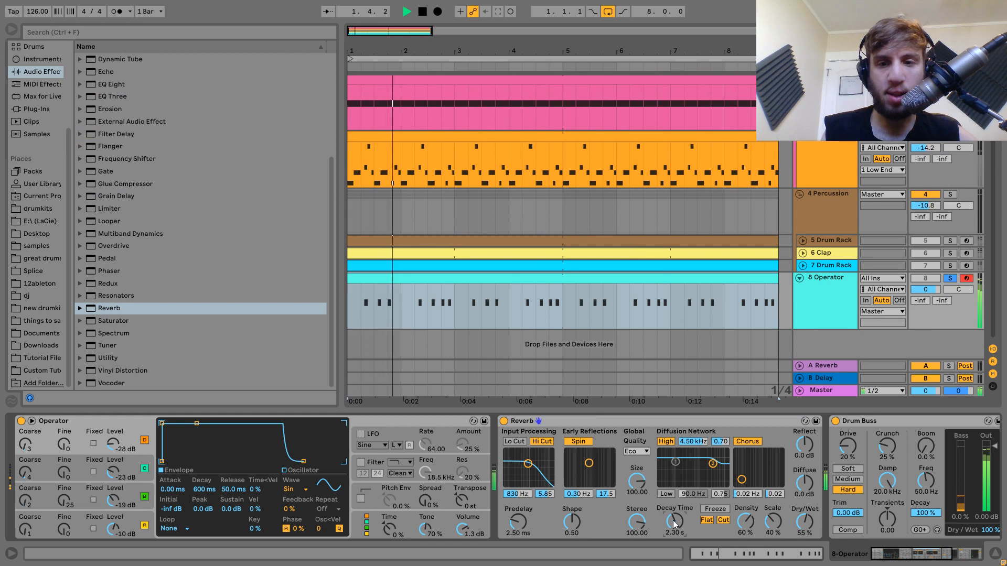
left_click_drag(810, 522, 806, 522)
- Show the Reverb's Dry/Wet automation and draw two ramps in bar 1, the first rising to 100% before the second note
right_click(806, 521)
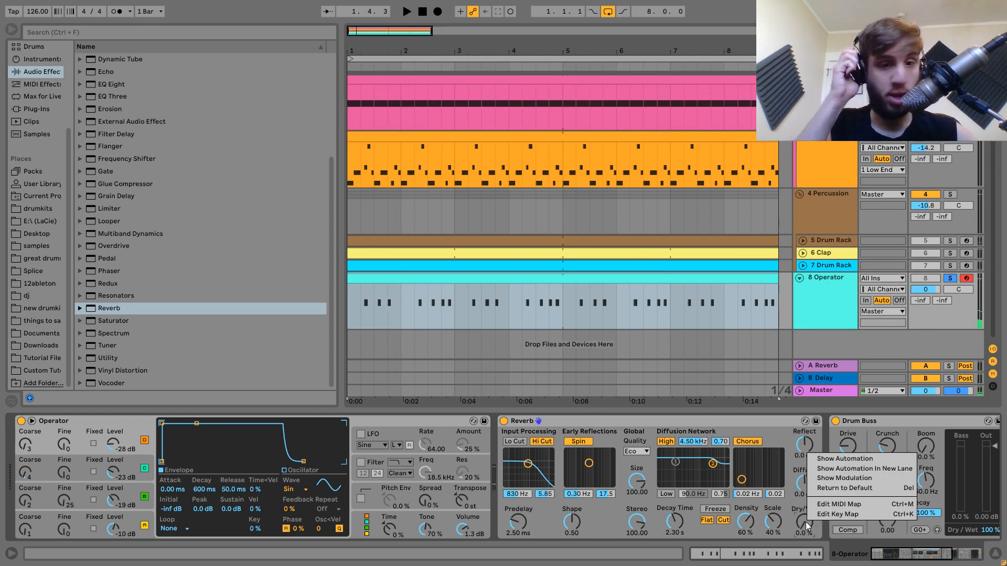
left_click(829, 457)
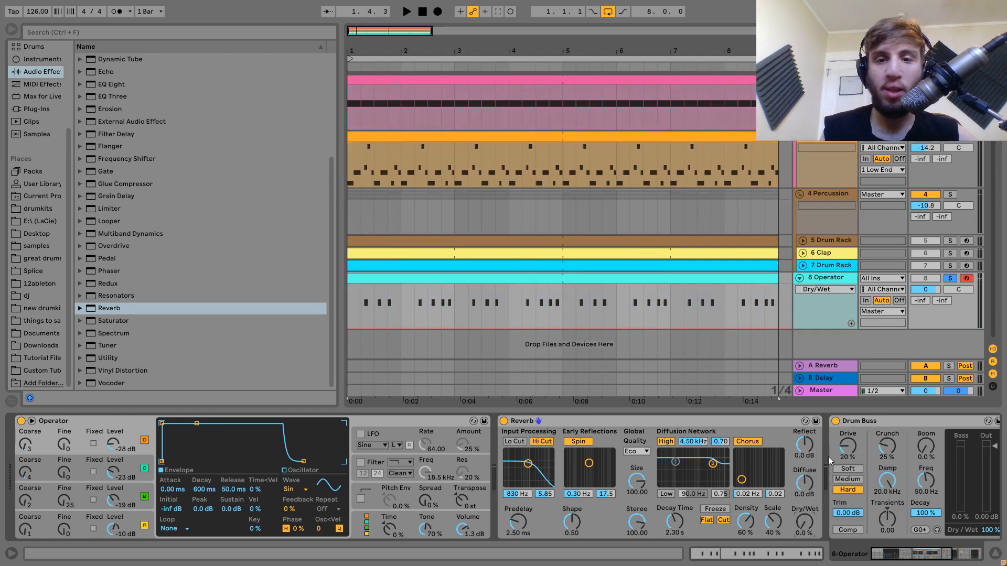
left_click_drag(357, 52, 490, 282)
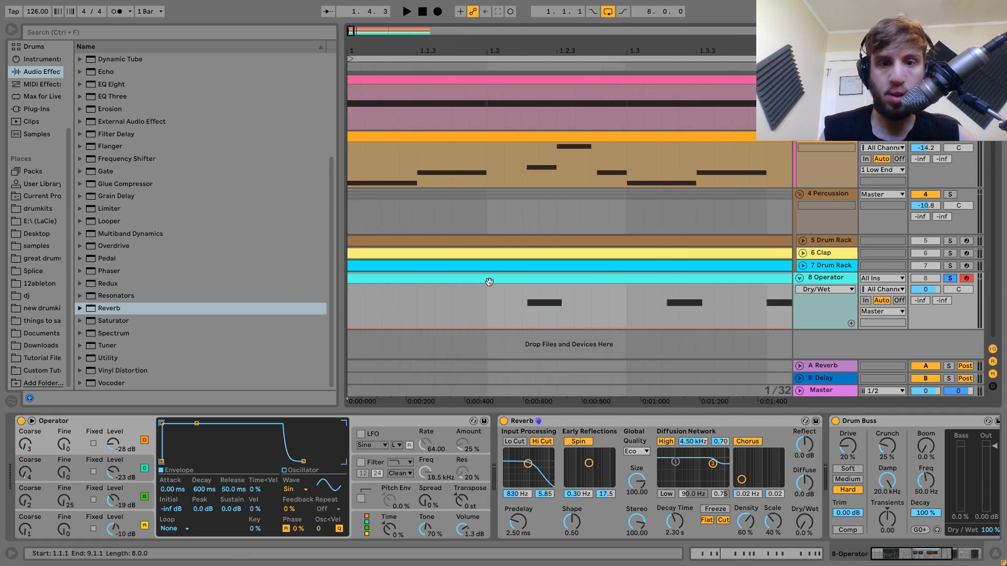
left_click(532, 326)
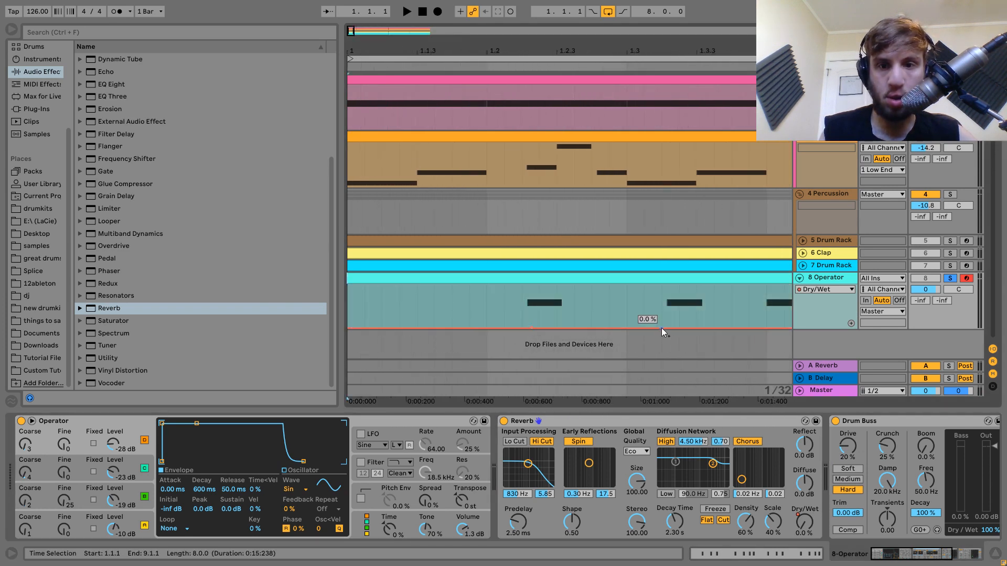
left_click_drag(640, 327, 662, 285)
key("space")
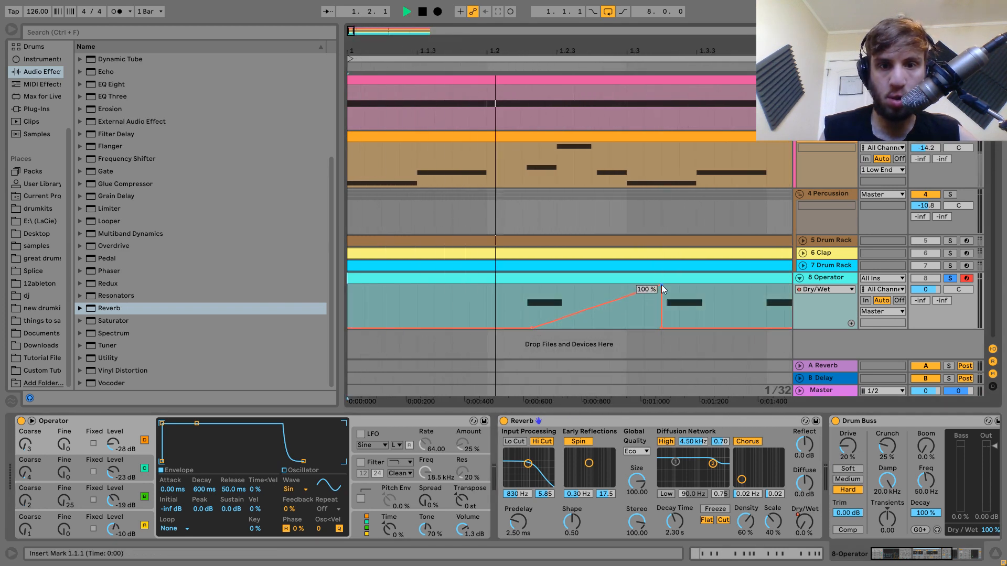
key("space")
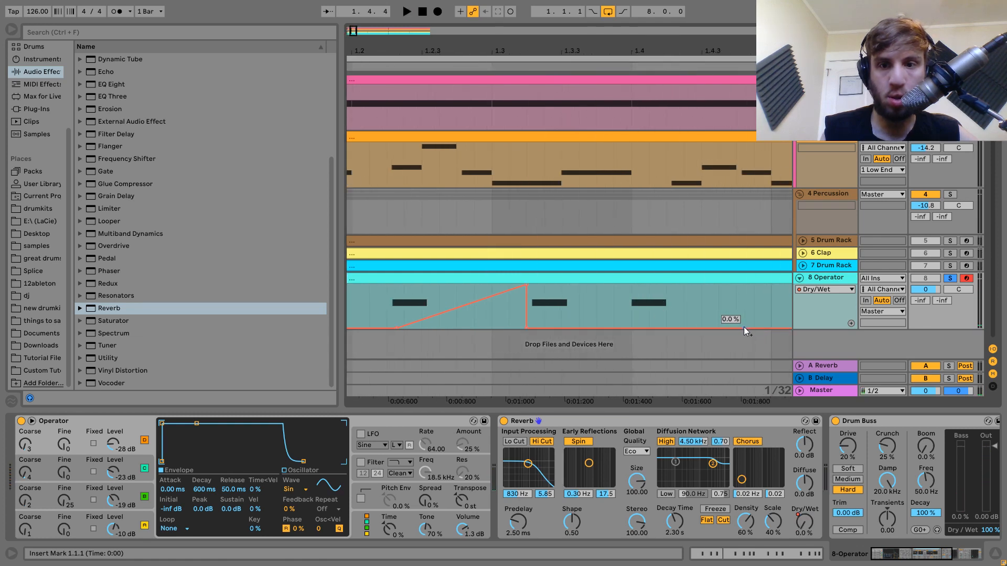
left_click_drag(744, 327, 773, 328)
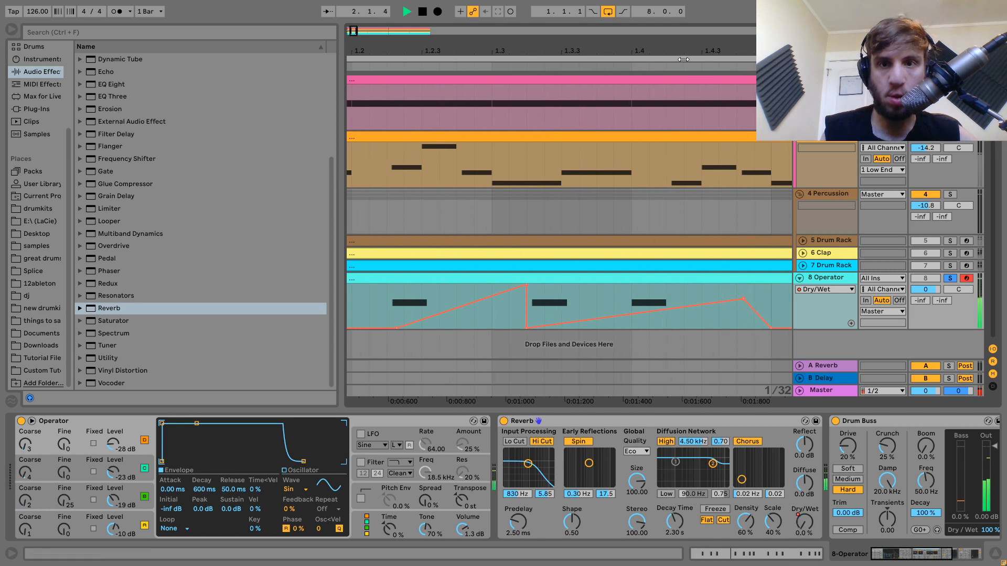
- Duplicate the bar 1 Dry/Wet automation ramps on the Operator track across all bars up to bar 9
left_click_drag(668, 51, 407, 31)
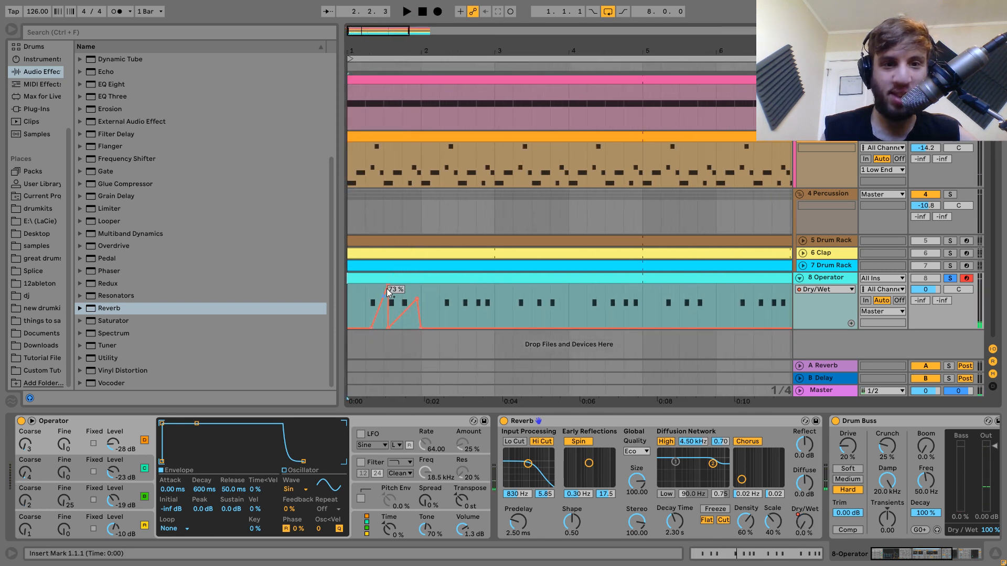
left_click_drag(386, 288, 345, 294)
key("space")
key("ctrl+d")
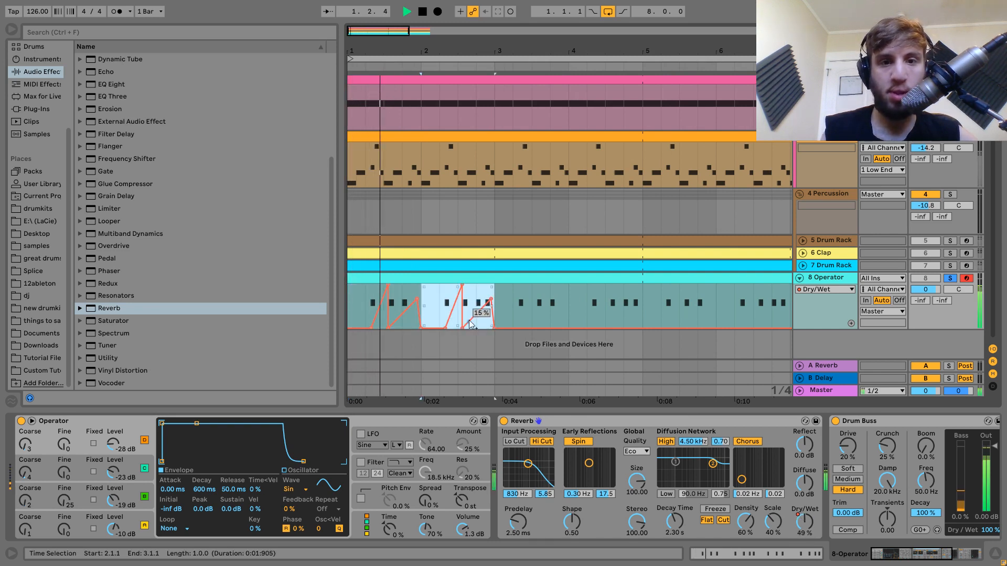
key("ctrl+d")
key("ctrl+d")
key("ctrl+d")
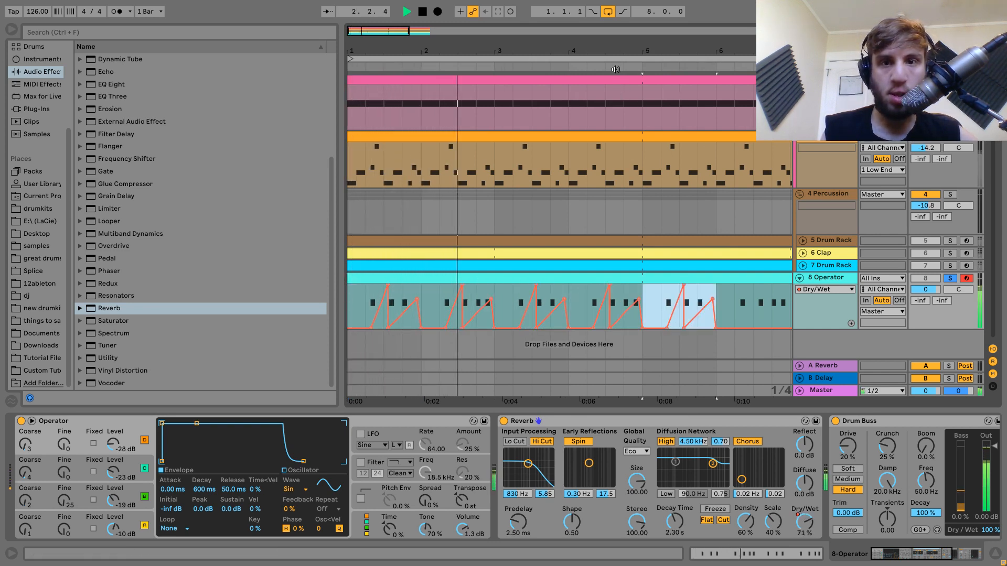
key("ctrl+d")
key("ctrl+d")
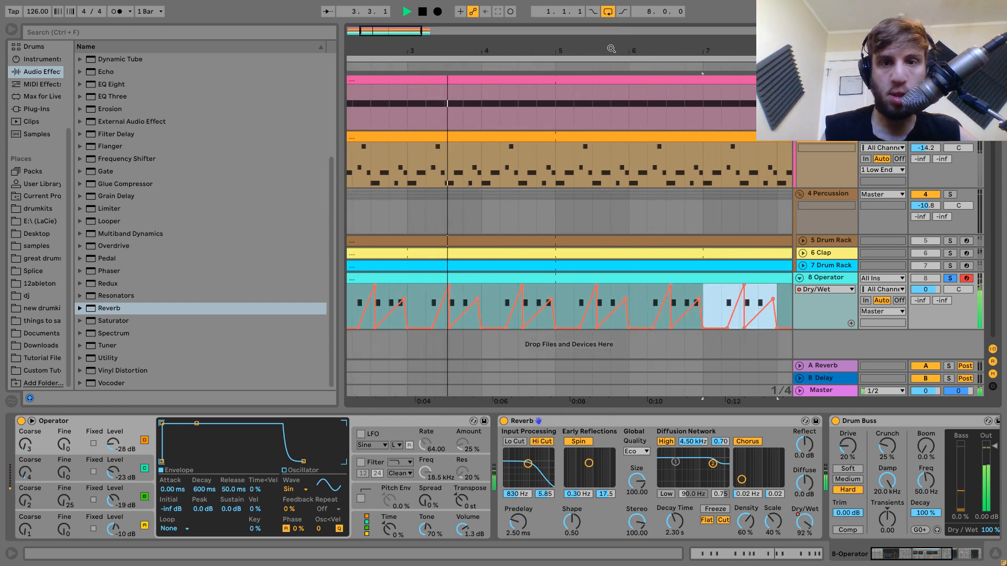
left_click_drag(612, 49, 524, 24)
key("ctrl+d")
- Lower the Operator track's volume to -14.3 dB while comparing it soloed and within the full mix
left_click_drag(926, 289, 926, 294)
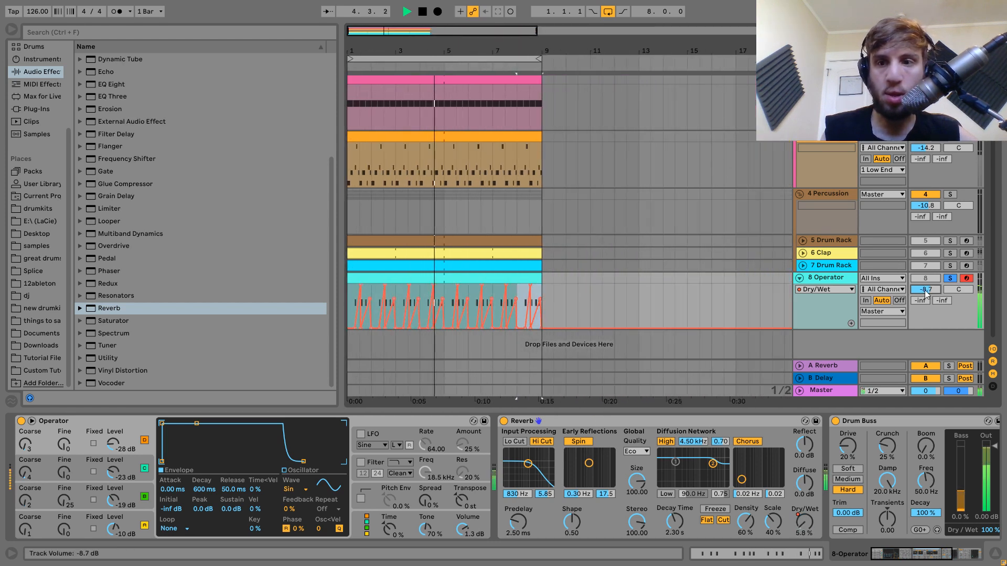
left_click(950, 278)
left_click(413, 280)
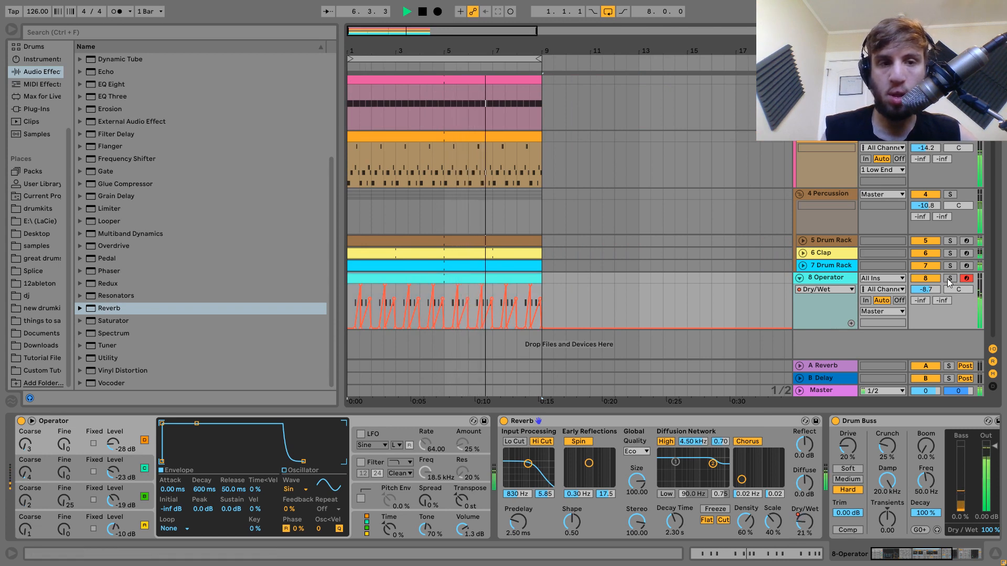
left_click_drag(926, 289, 926, 297)
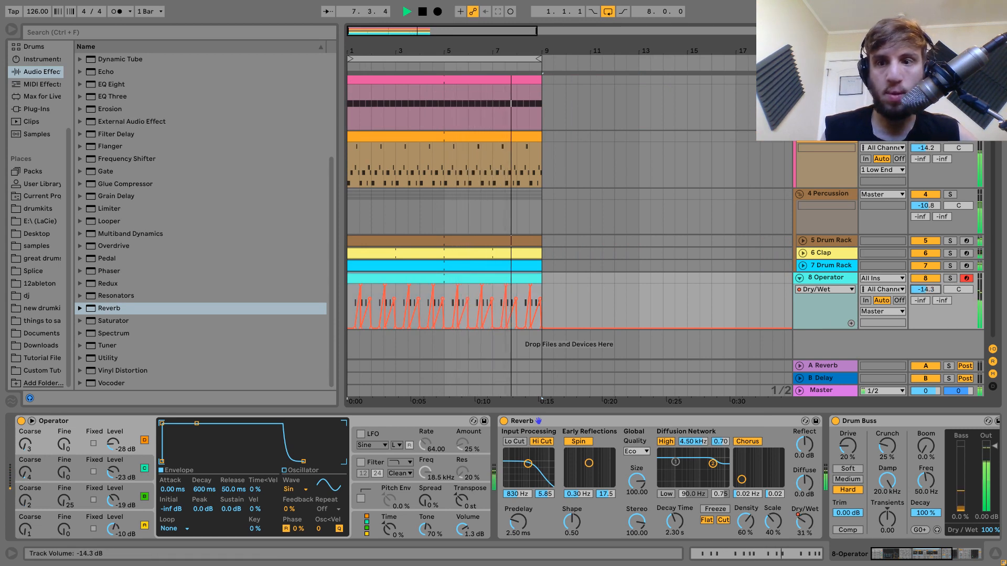
left_click(950, 278)
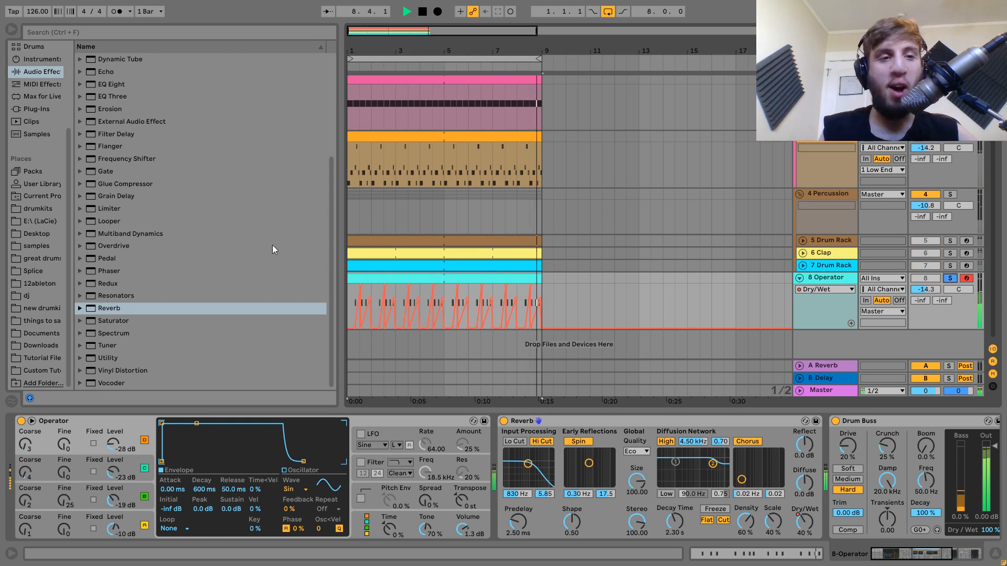
- Insert an Echo between Operator and Reverb with 29% dry/wet, audition it in the mix and deactivate it
key("space")
scroll(182, 286, "up", 4)
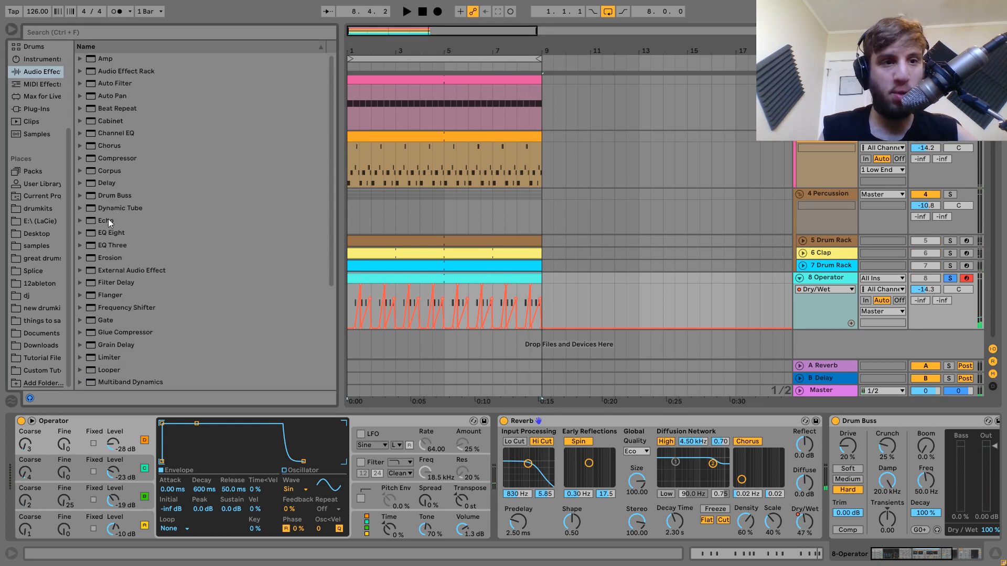
left_click_drag(108, 221, 497, 444)
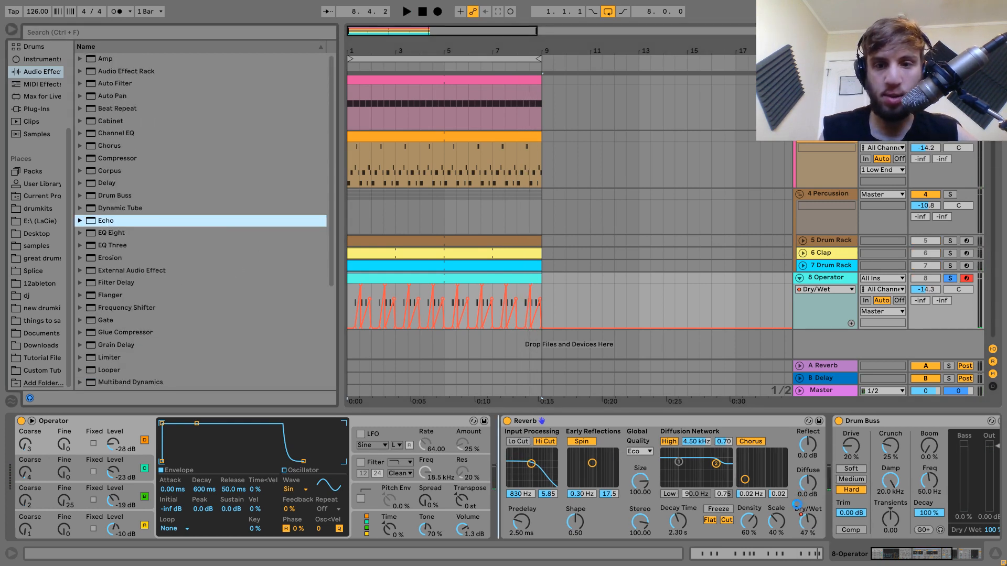
left_click_drag(497, 444, 497, 445)
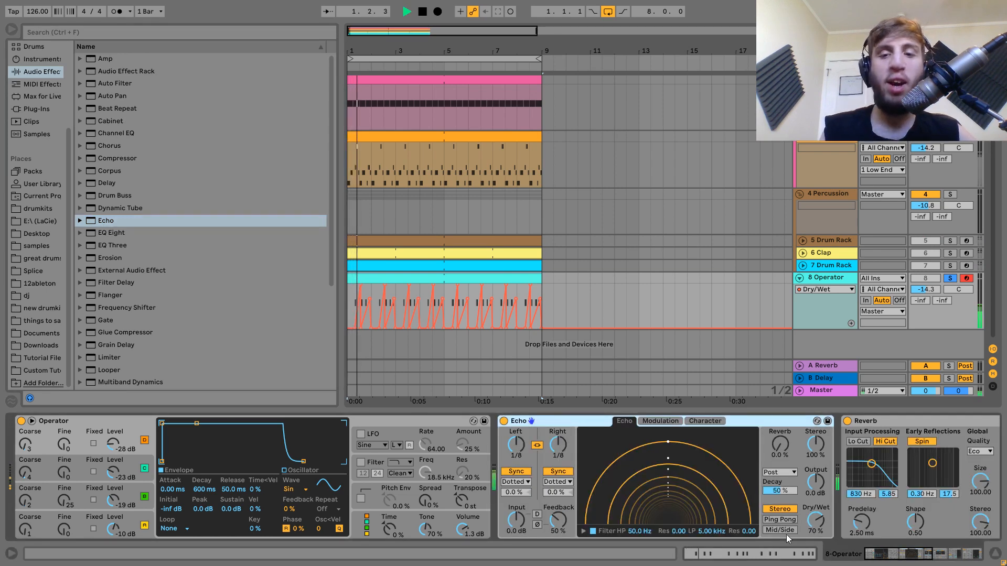
scroll(810, 522, "right", 5)
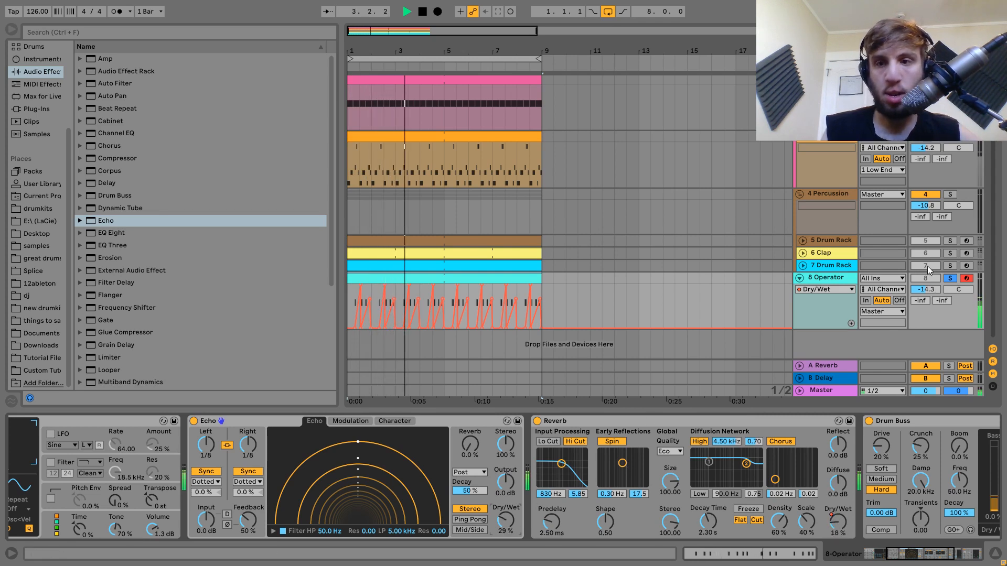
left_click(950, 278)
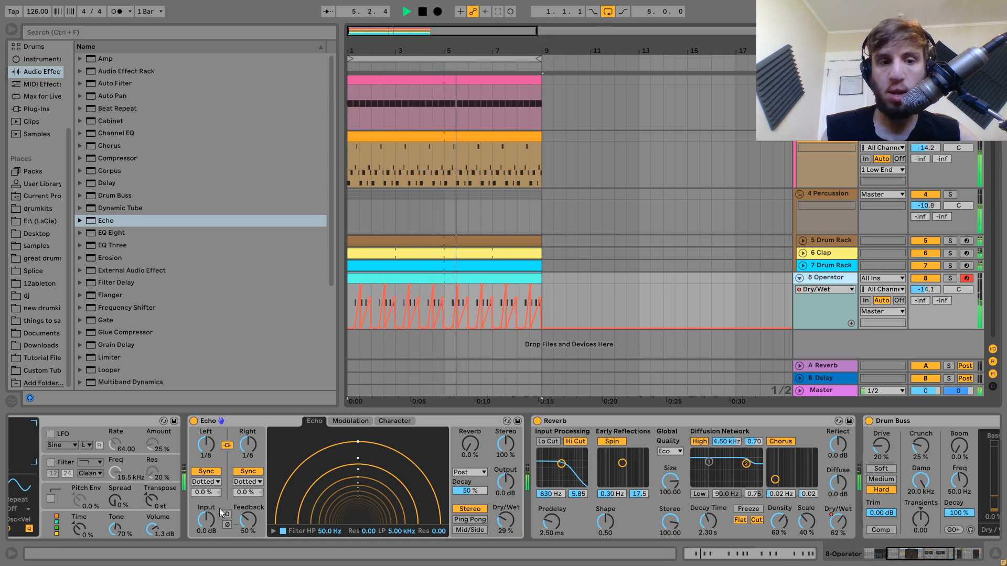
key("space")
- Insert another Reverb between Echo and the automated Reverb, with size 2.48, decay time 1.34 s and dry/wet 41%
scroll(177, 323, "down", 4)
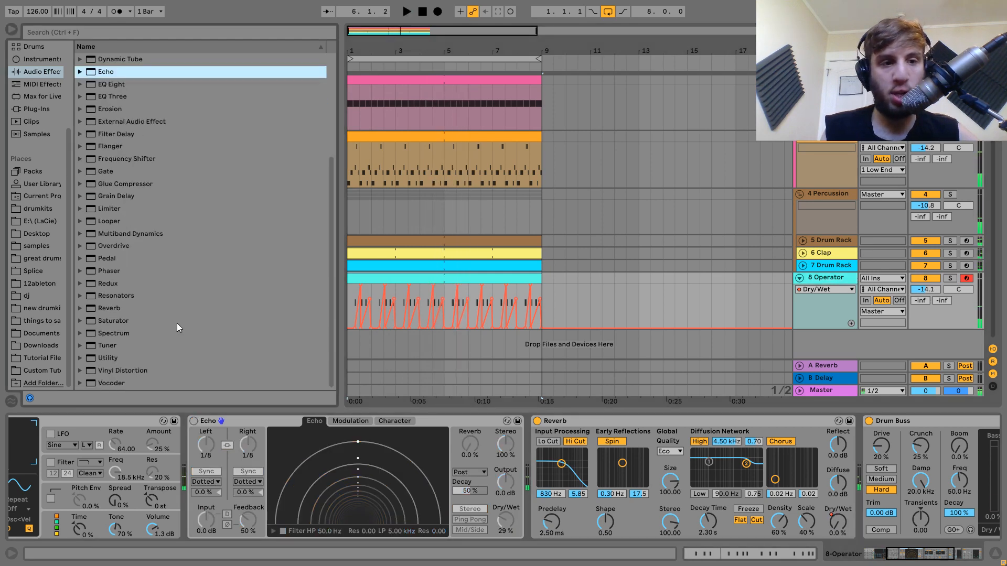
double_click(109, 309)
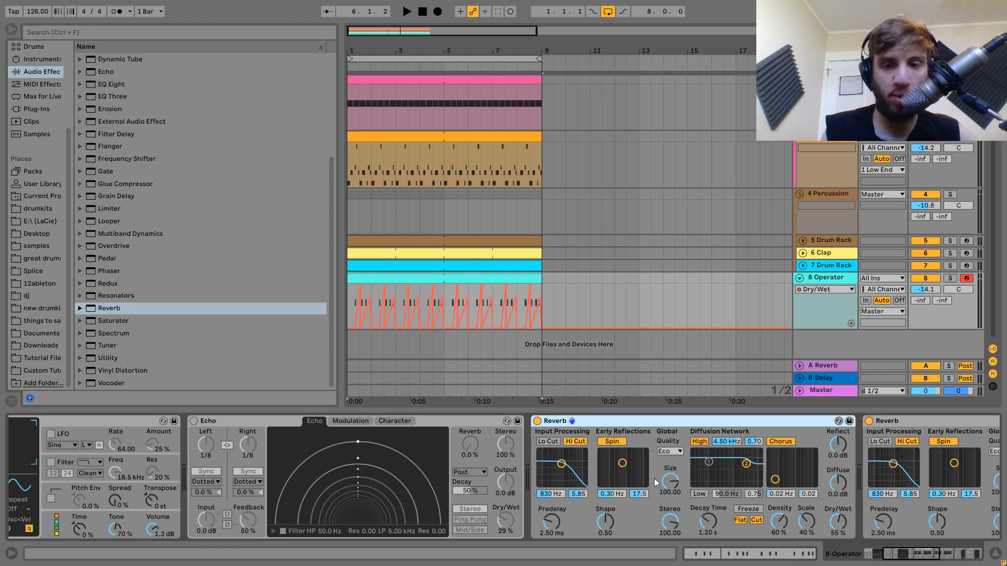
key("space")
left_click_drag(708, 521, 708, 529)
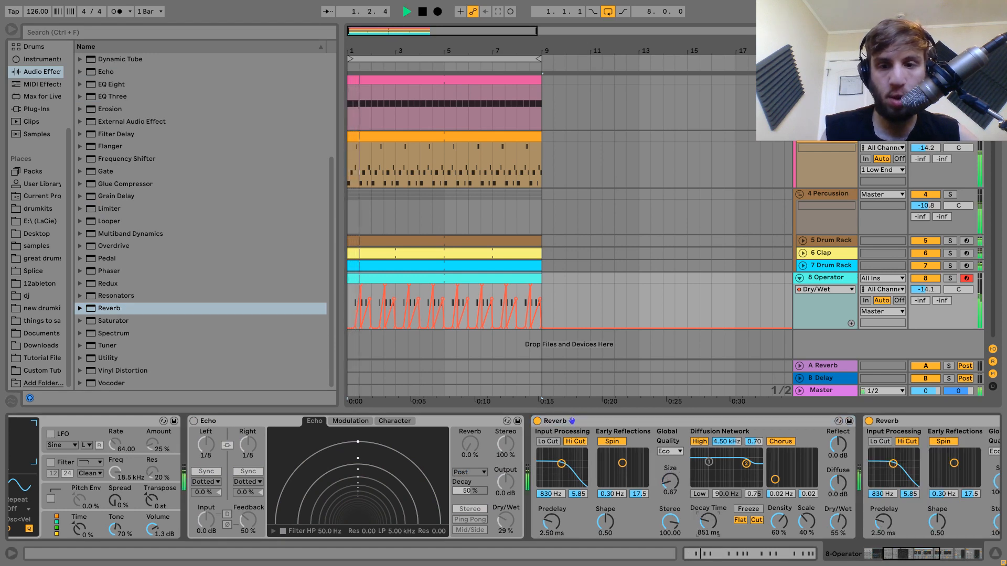
left_click_drag(839, 522, 838, 529)
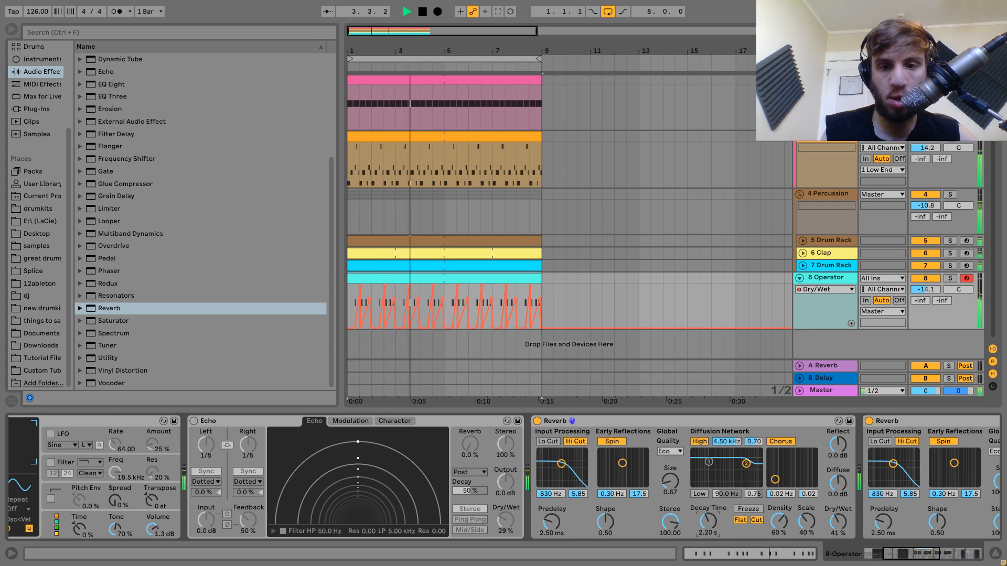
left_click_drag(670, 493, 670, 485)
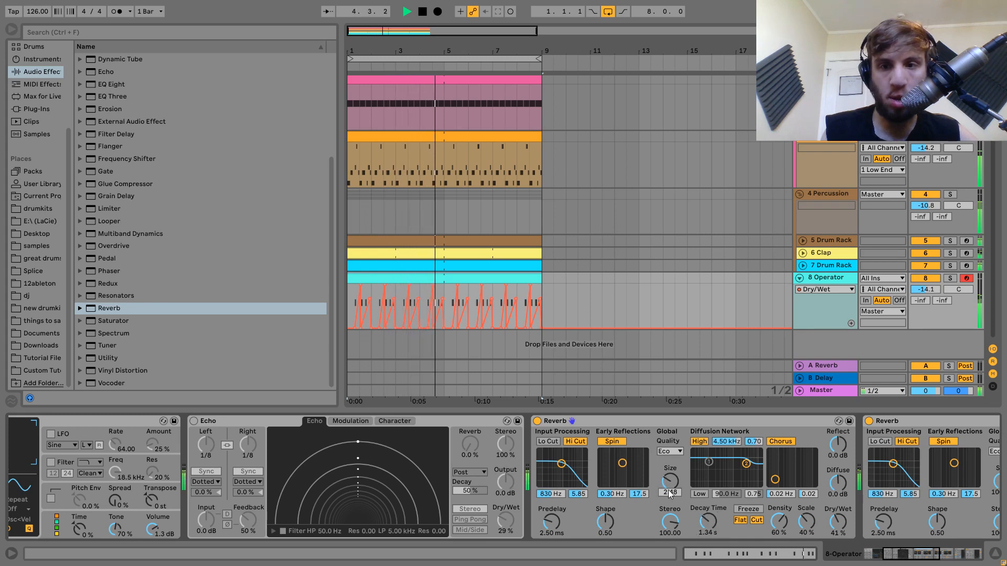
- Raise the automated Reverb's decay time to 14.1 s with the track soloed, and set the Operator track's volume to -15.0 dB
left_click(950, 279)
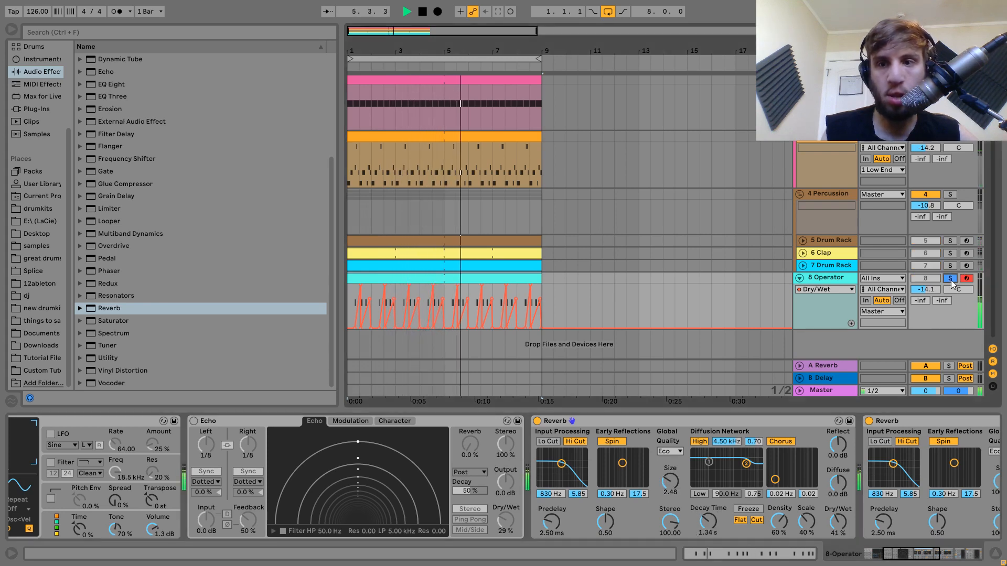
scroll(898, 461, "right", 5)
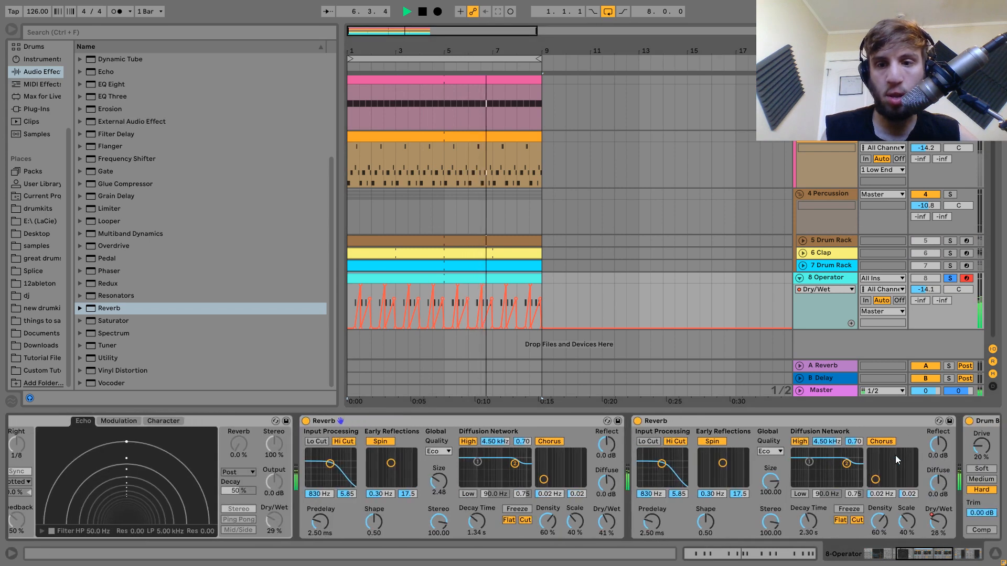
left_click_drag(758, 522, 759, 484)
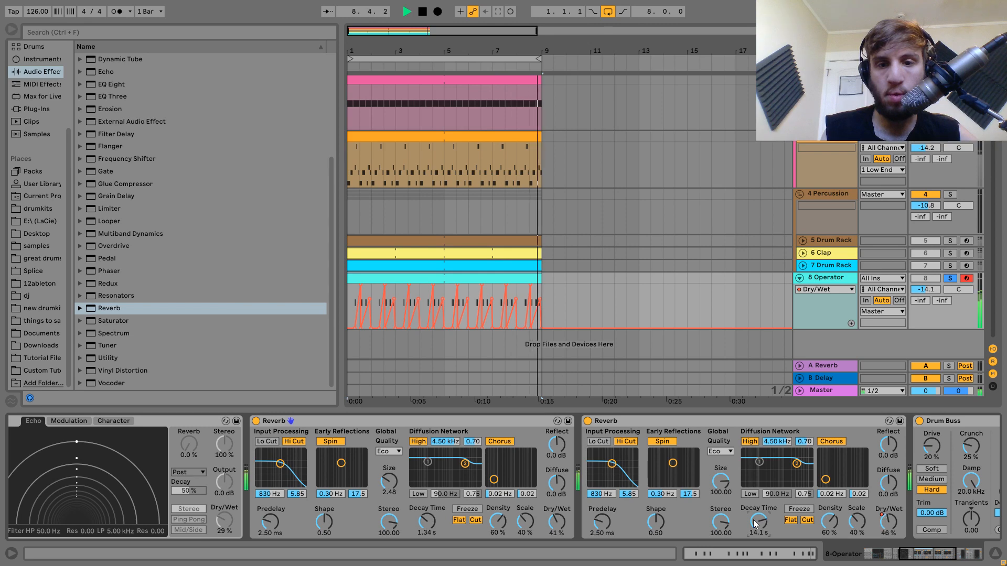
left_click(949, 278)
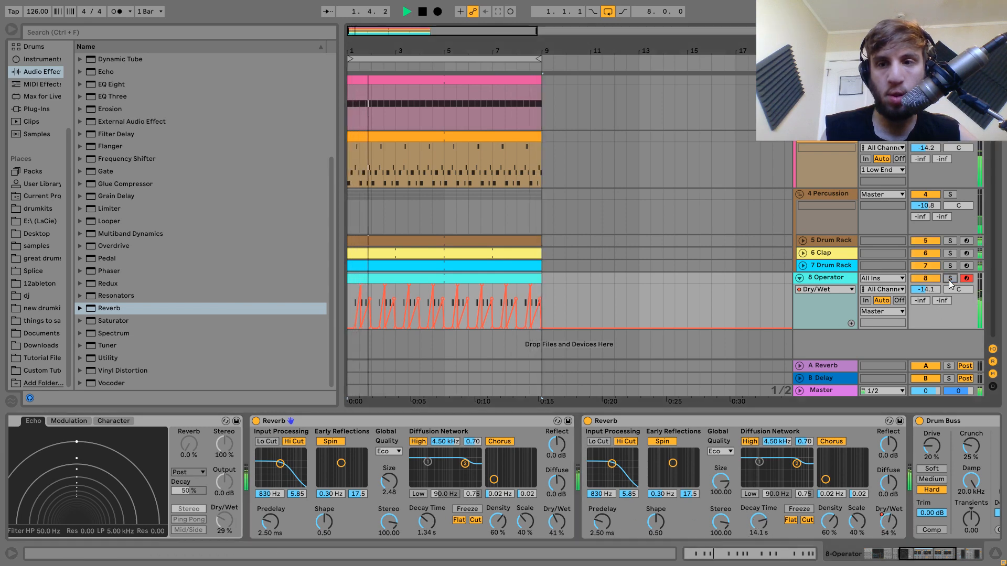
left_click(826, 276)
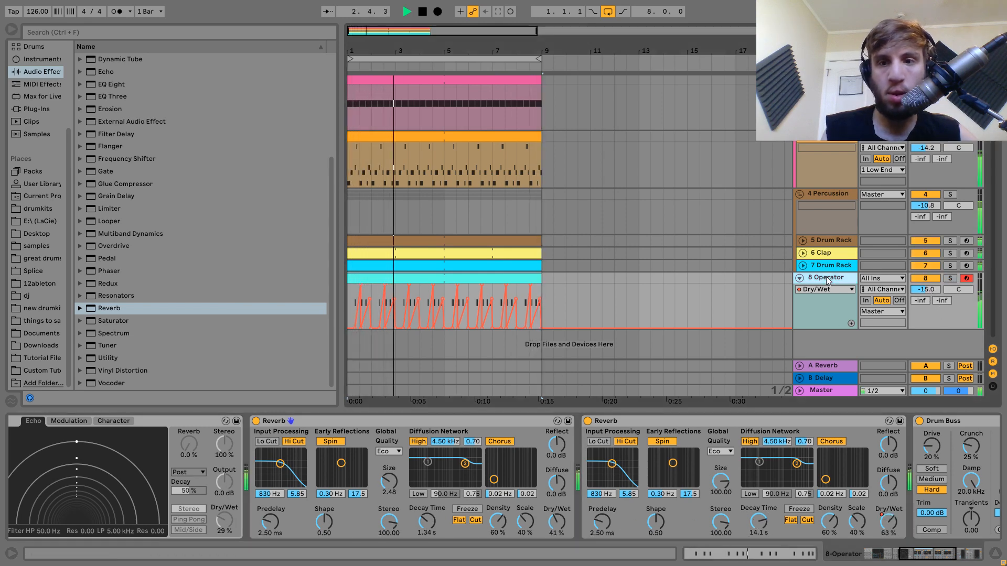
- Open the Operator clip, add a sixteenth note at 1.3.1 and try it at F#4 and G#3
left_click(422, 279)
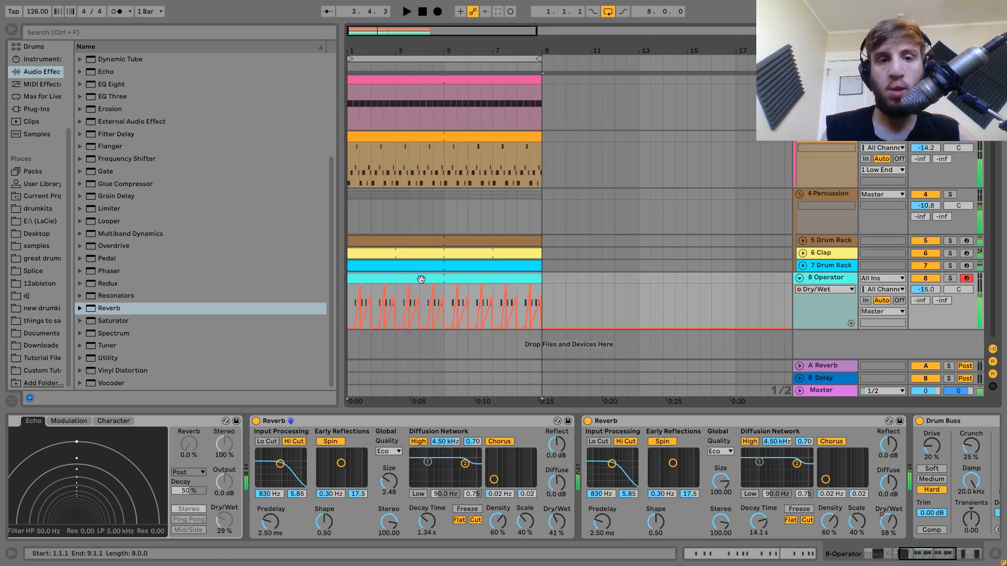
double_click(421, 279)
double_click(296, 344)
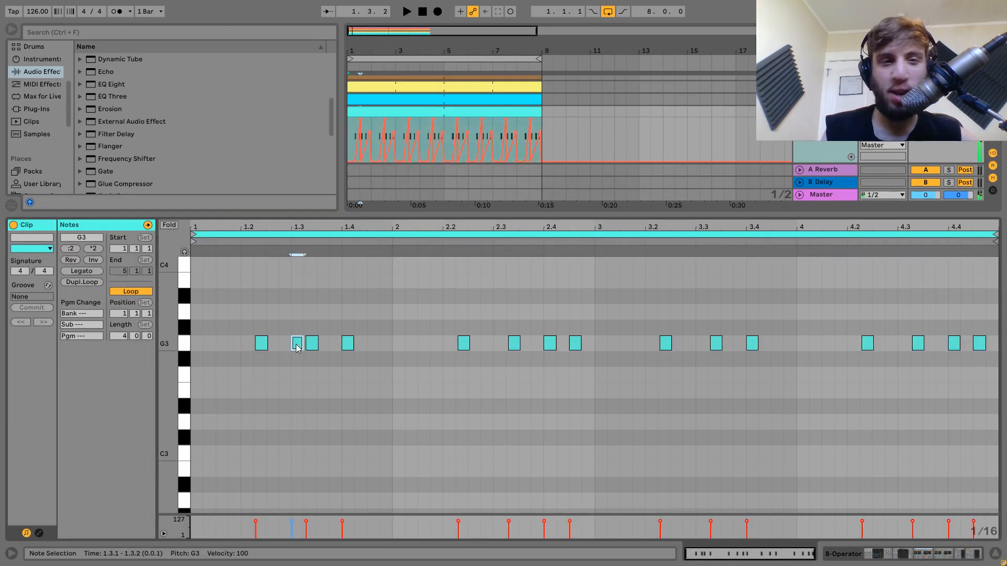
key("shift+Up")
key("Down")
key("space")
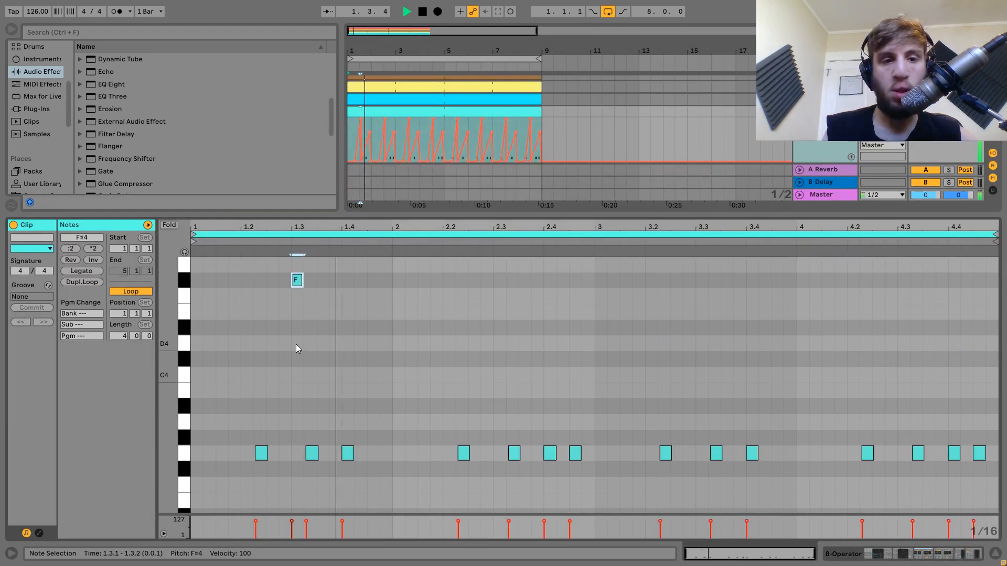
key("space")
key("Up")
key("Up")
key("shift+Down")
key("space")
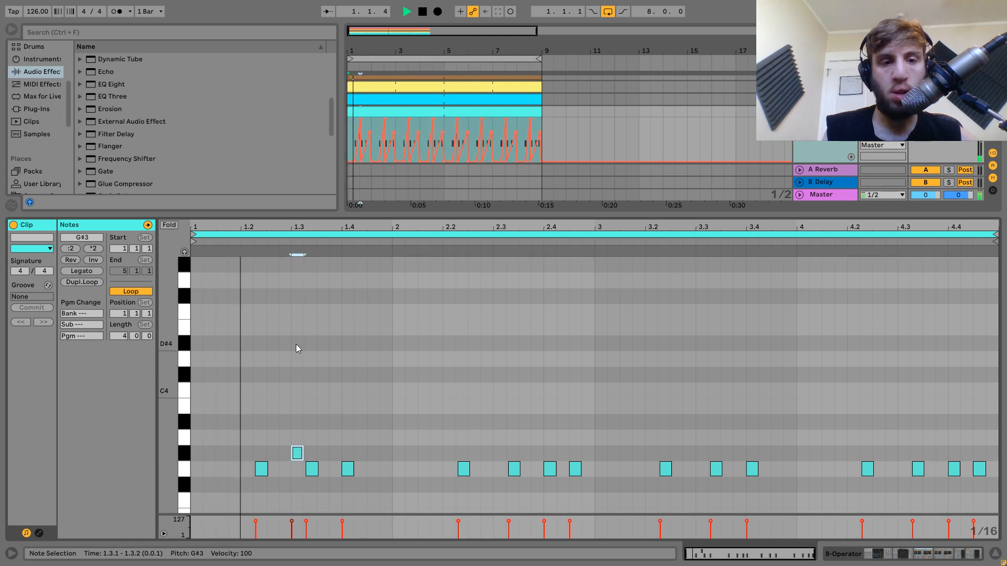
- Try the added G#3 note at successive sixteenths from 1.3.2 to 1.4.3 during playback and delete it
key("space")
key("space")
key("Right")
key("Right")
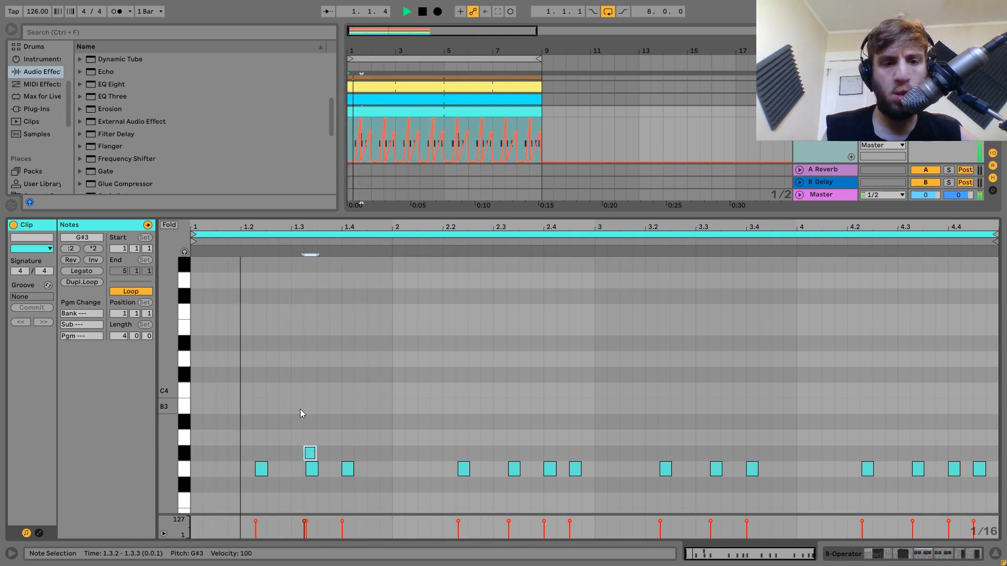
key("space")
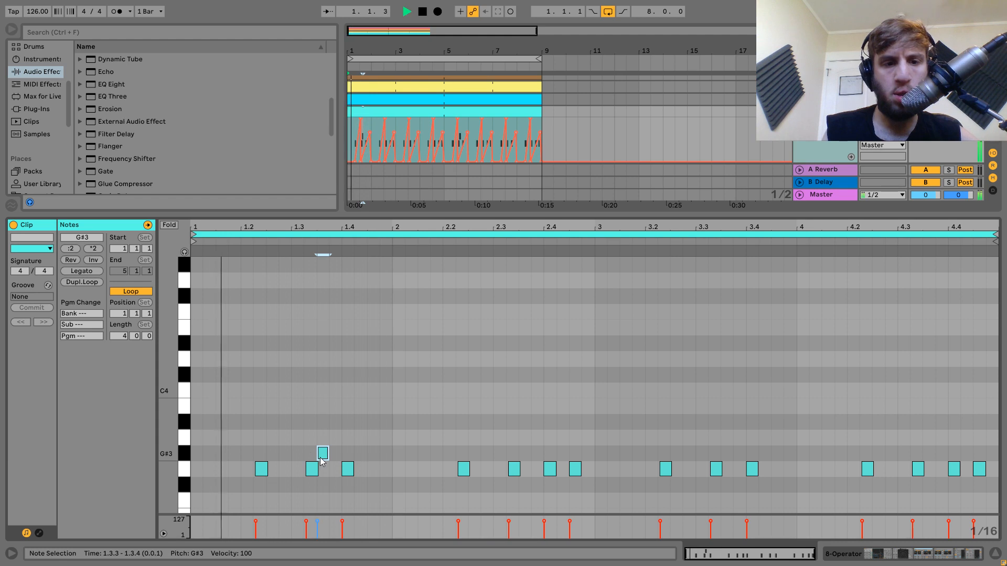
key("Right")
key("space")
key("space")
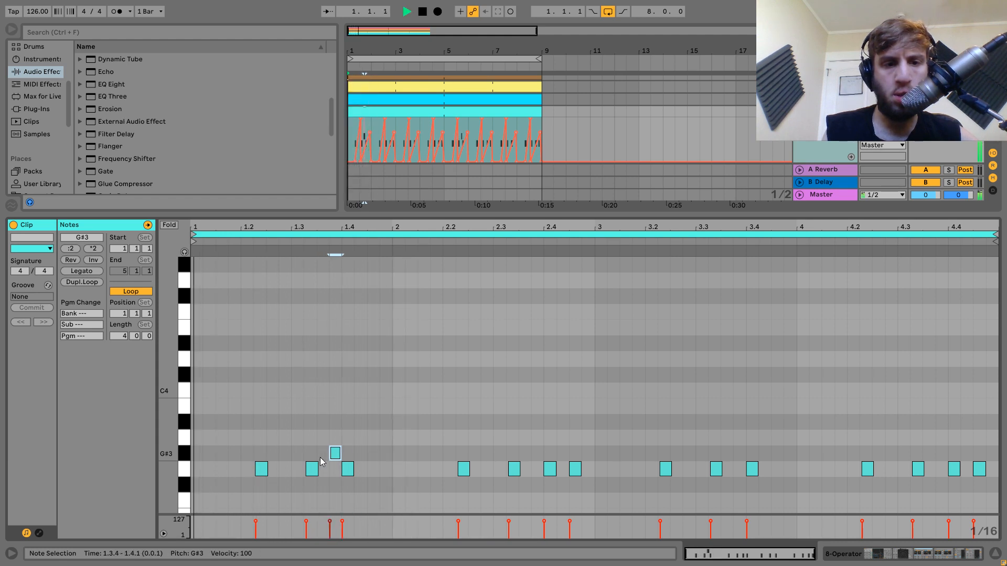
key("Right")
key("Right")
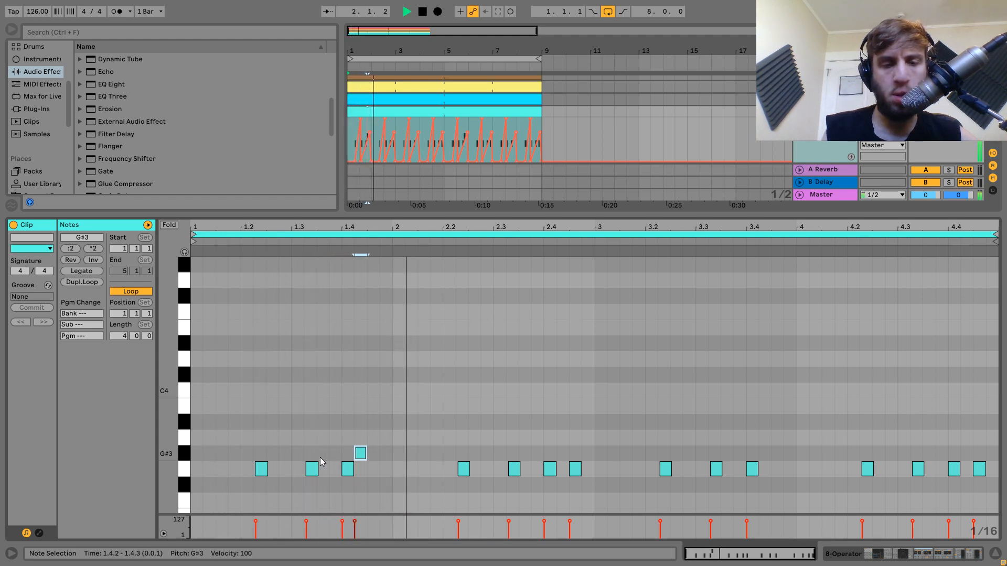
key("space")
key("space")
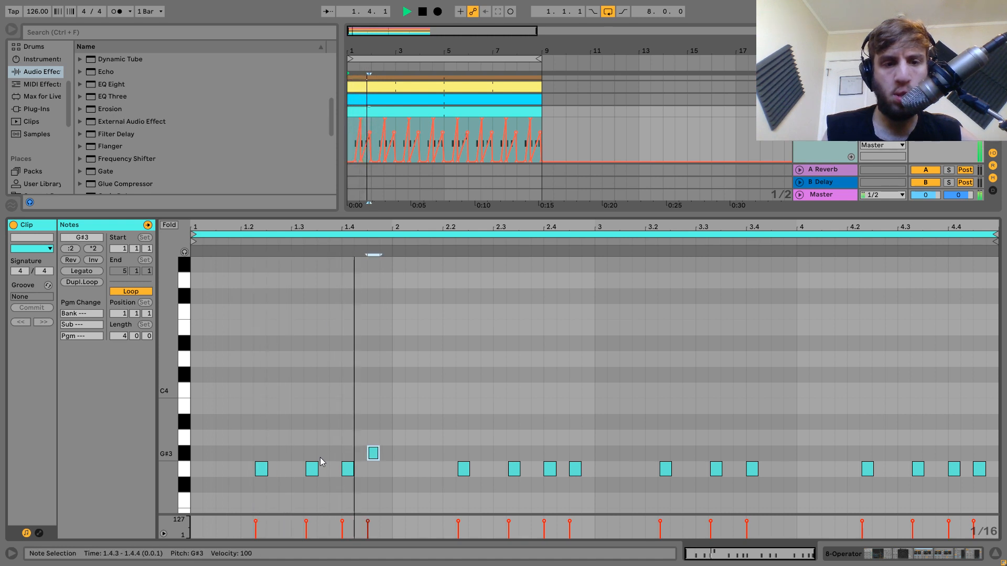
key("Delete")
key("space")
key("space")
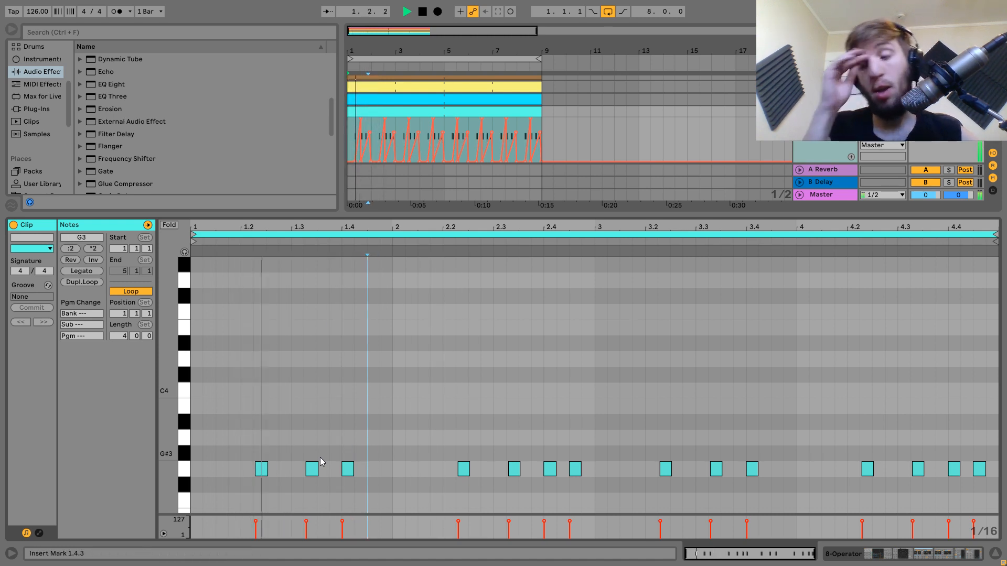
- Return to the Operator track's device chain and set the sidechained Compressor's threshold to -33.1 dB
key("shift+Tab")
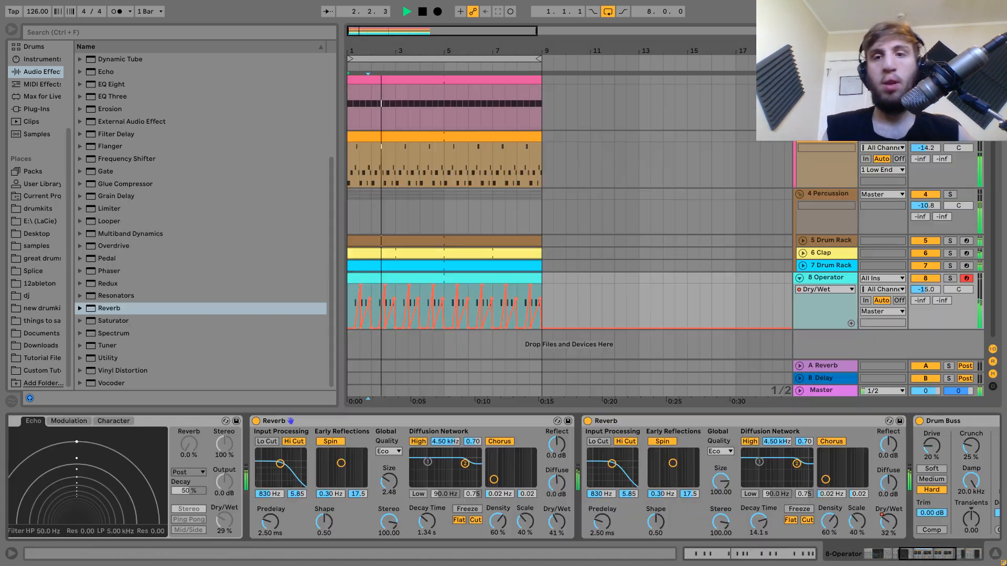
scroll(850, 450, "right", 6)
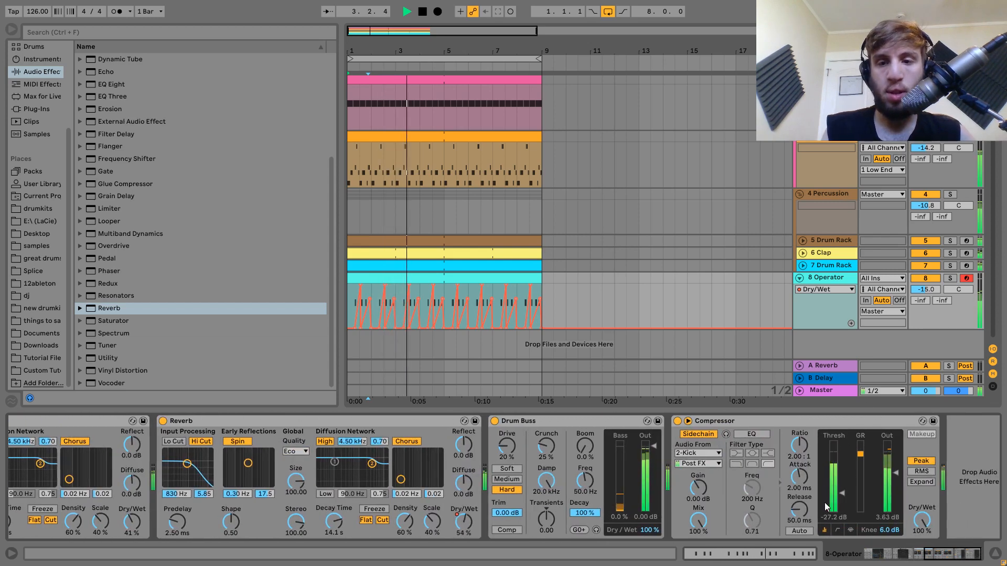
left_click_drag(831, 494, 829, 502)
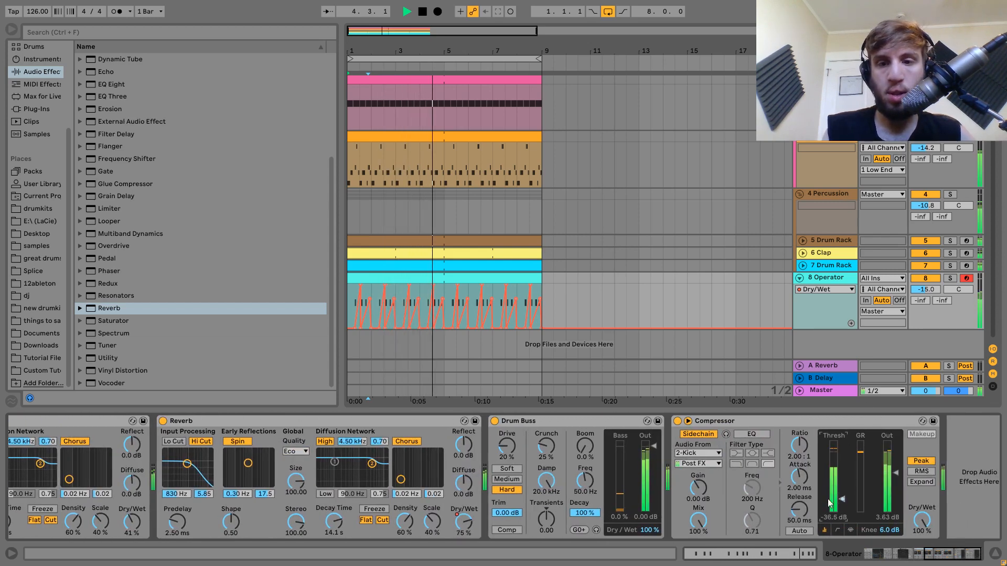
left_click_drag(842, 499, 841, 496)
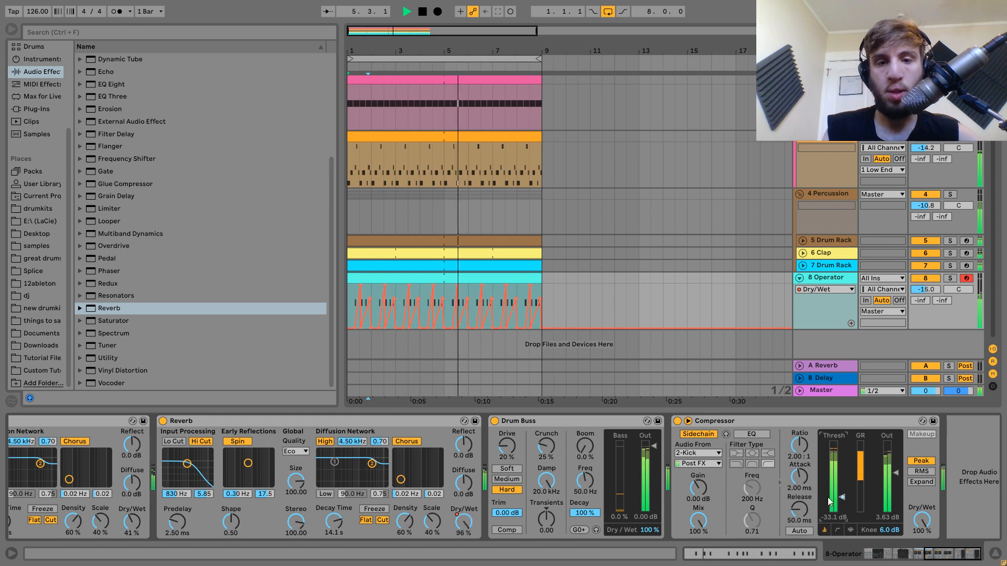
- Try smaller sizes on the automated Reverb during playback and reset its size to 100
left_click_drag(296, 485, 296, 551)
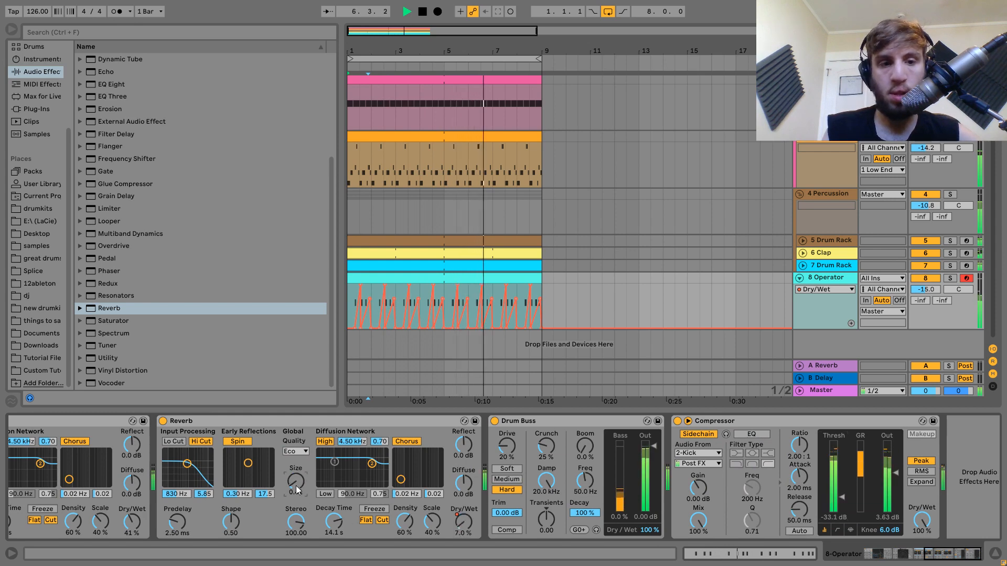
scroll(296, 485, "left", 5)
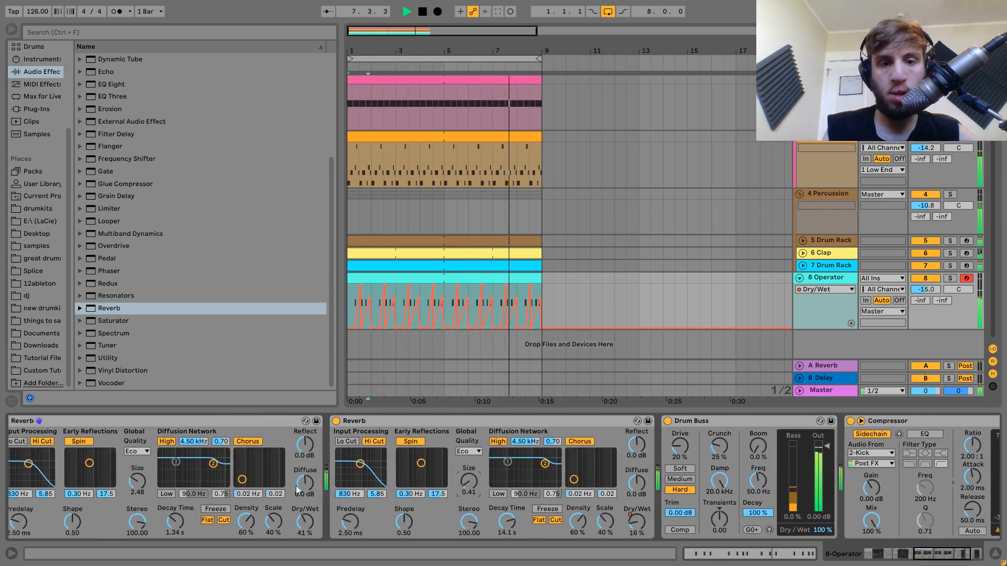
left_click_drag(472, 482, 472, 448)
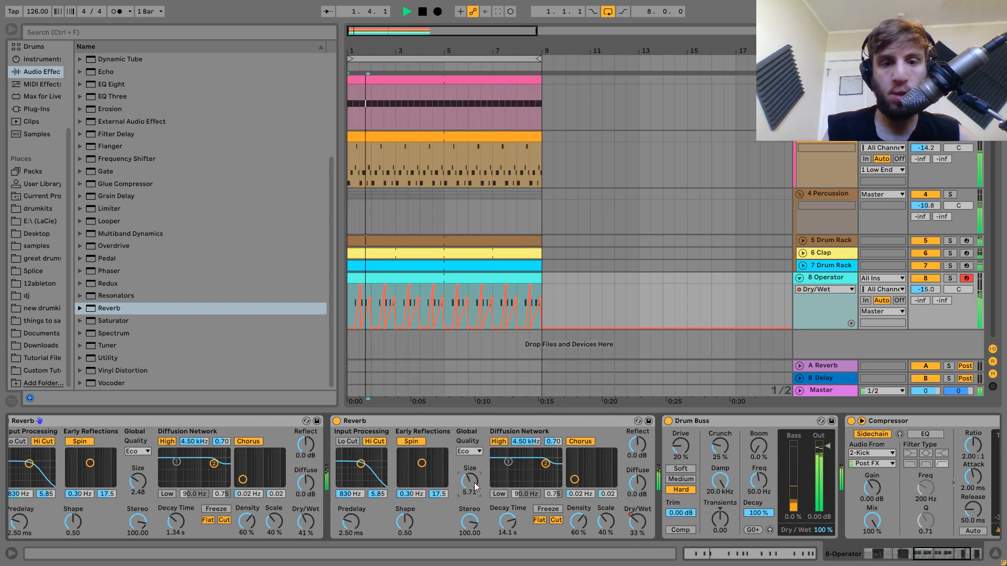
double_click(472, 484)
scroll(522, 485, "left", 2)
scroll(522, 481, "left", 6)
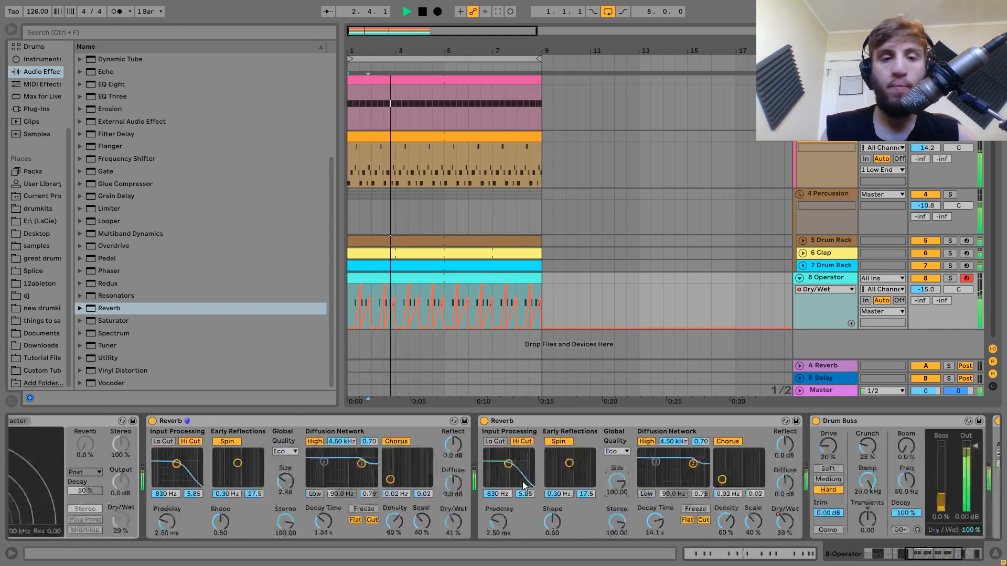
- Add an EQ Eight after the Compressor with band 1 as a low cut at 138 Hz, and set the Operator track's volume to -16.5 dB
scroll(522, 482, "right", 10)
key("space")
scroll(136, 182, "up", 4)
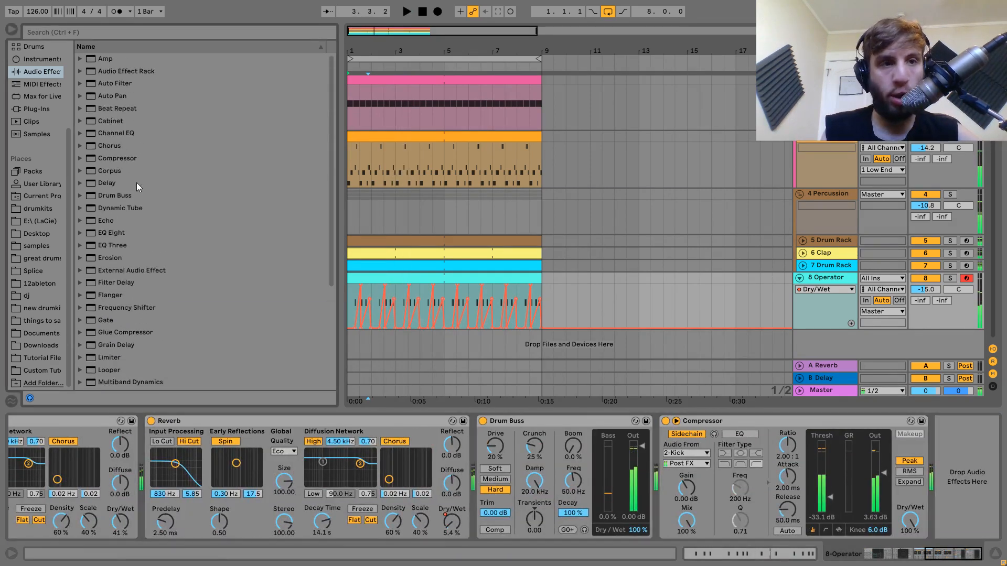
double_click(110, 232)
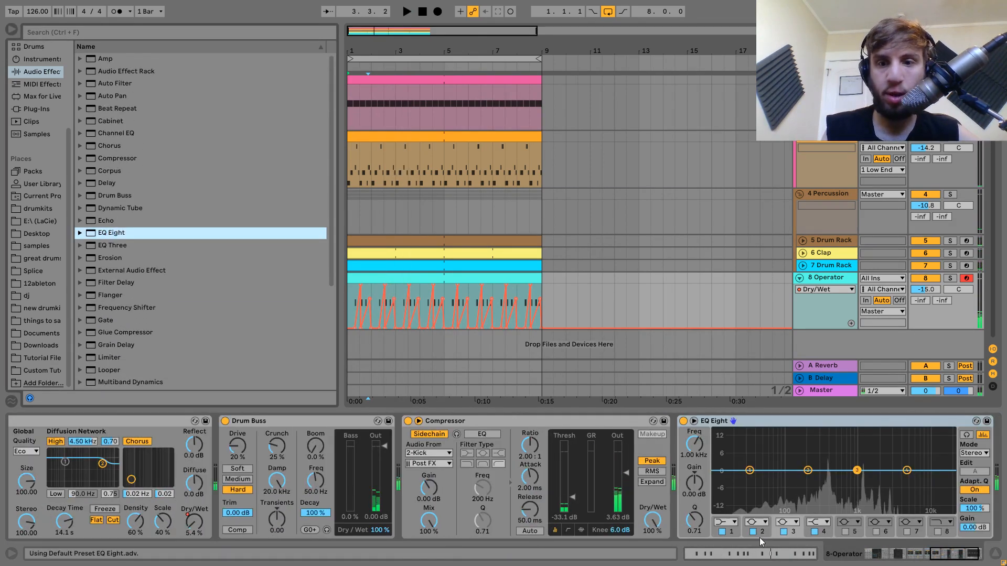
key("space")
left_click(727, 523)
left_click(723, 453)
left_click_drag(694, 445, 694, 424)
left_click_drag(923, 289, 923, 294)
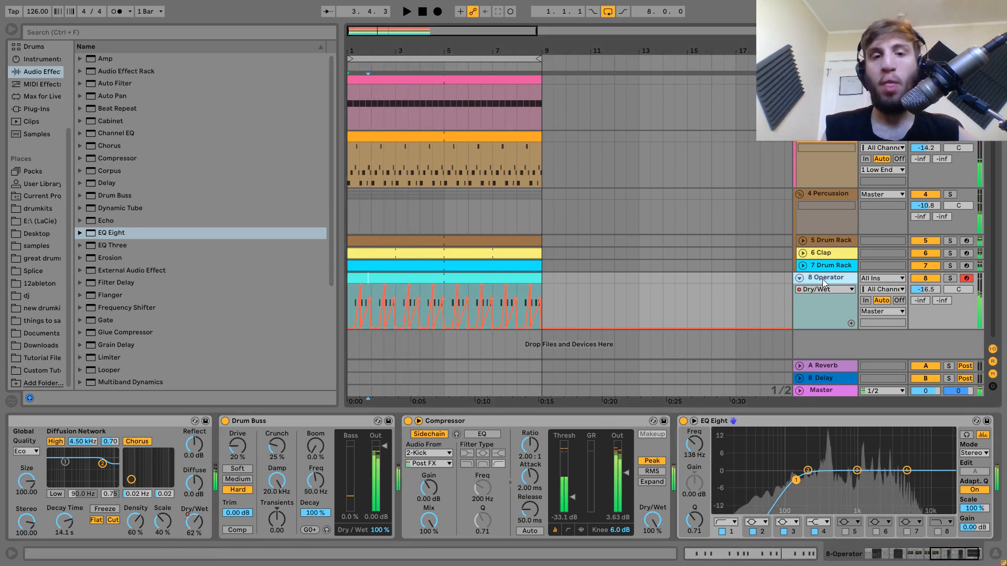
- Turn off the arrangement loop and play the eight-bar arrangement from 1.1.1 to its end
scroll(616, 283, "up", 3)
left_click(348, 341)
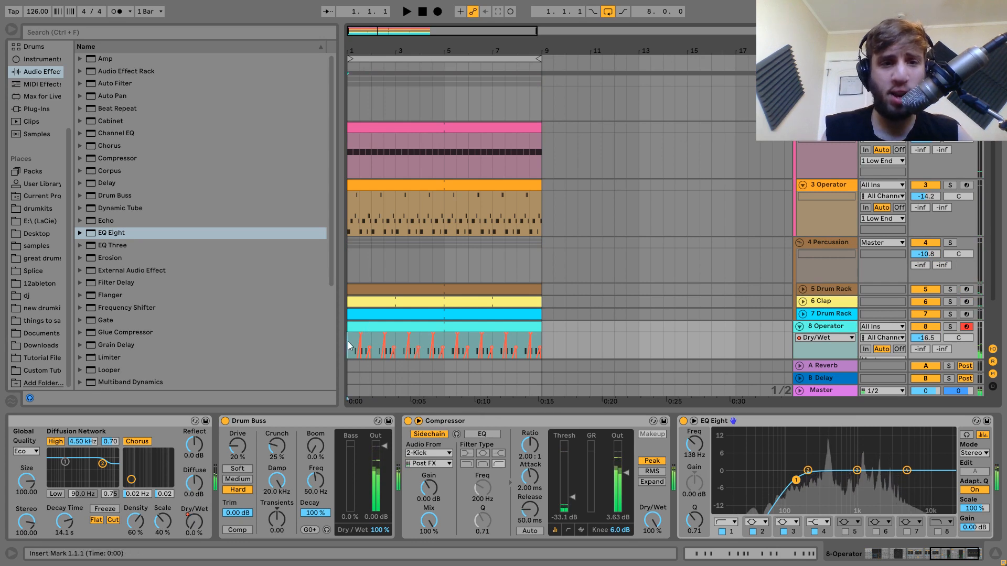
left_click(606, 15)
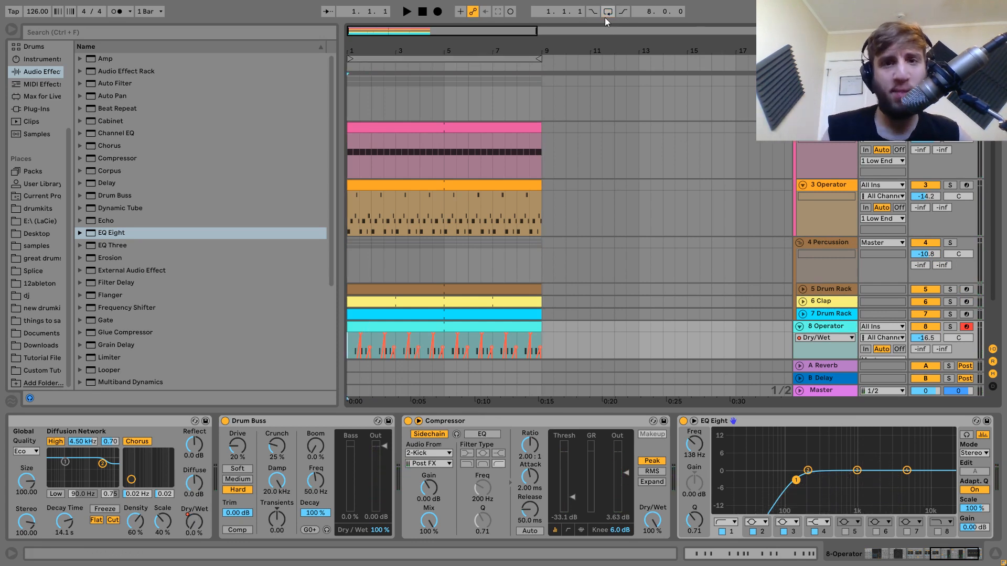
scroll(590, 102, "down", 3)
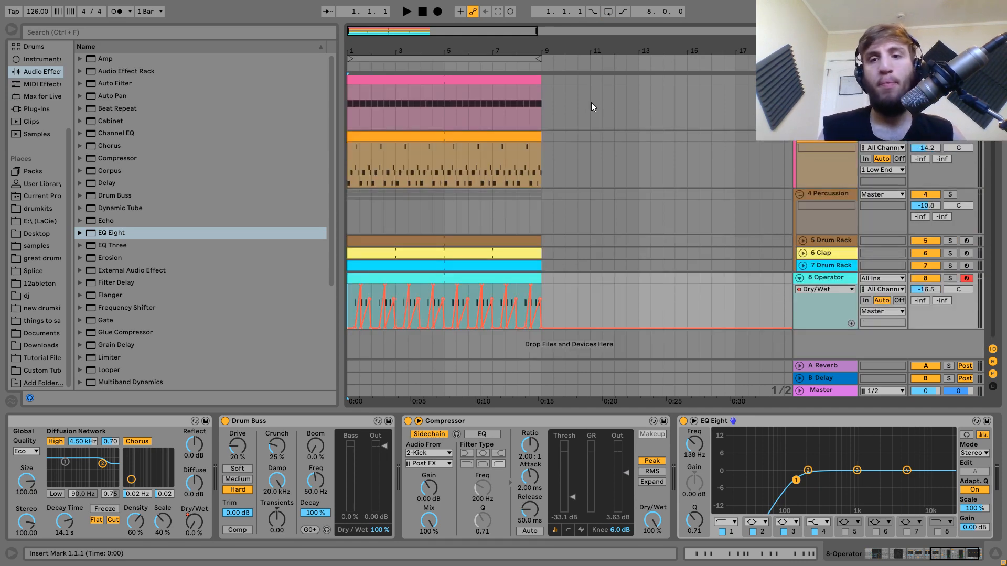
key("space")
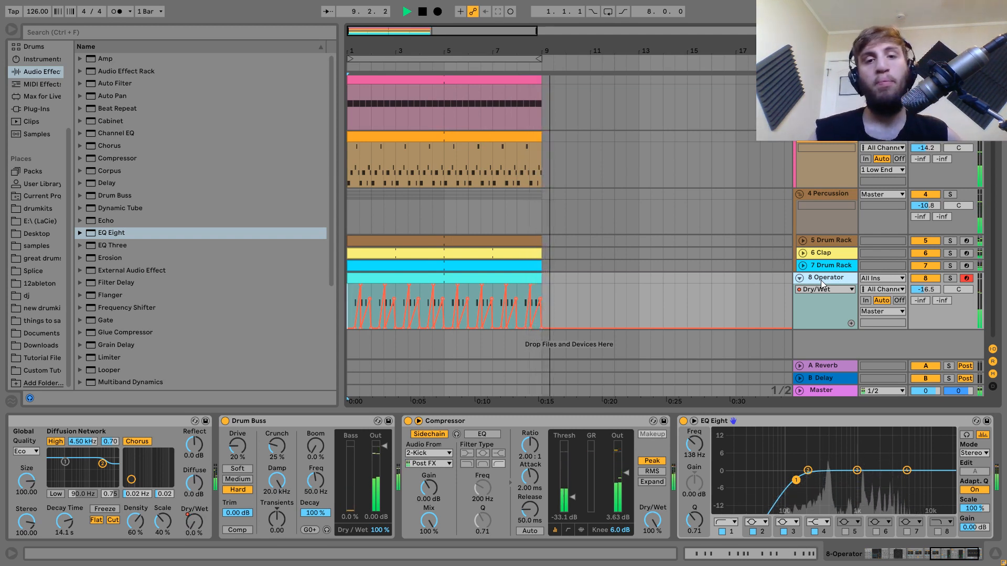
key("space")
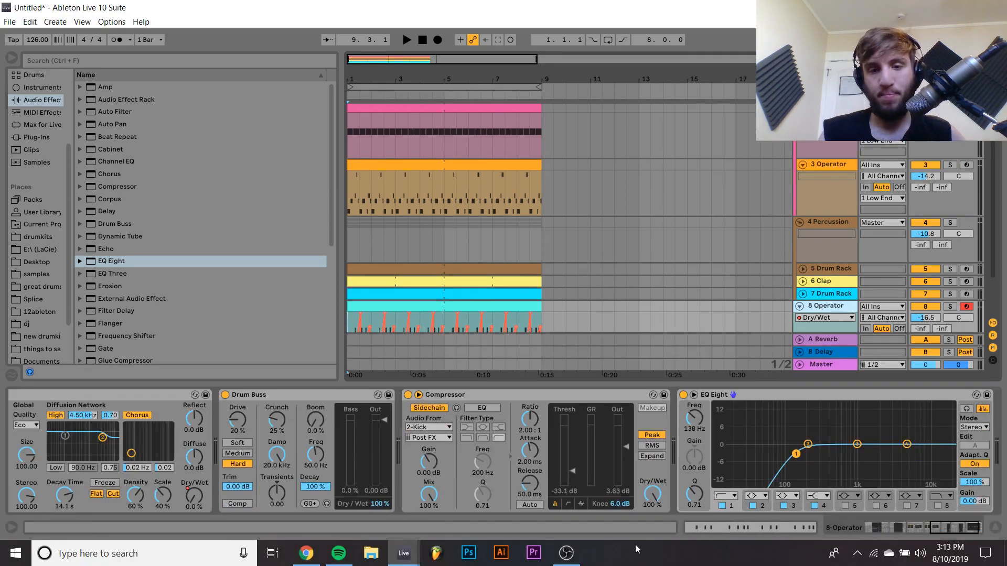
left_click(580, 553)
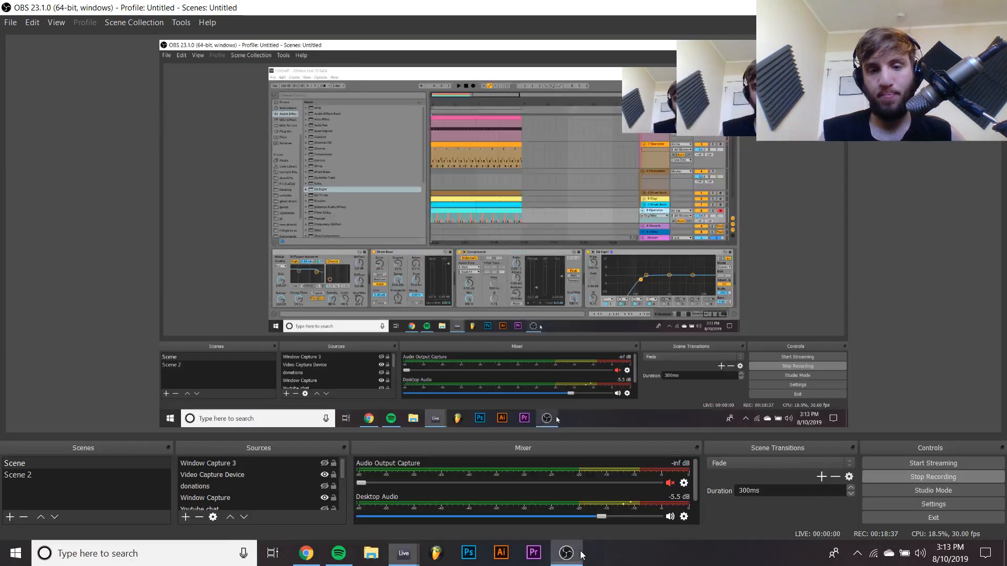